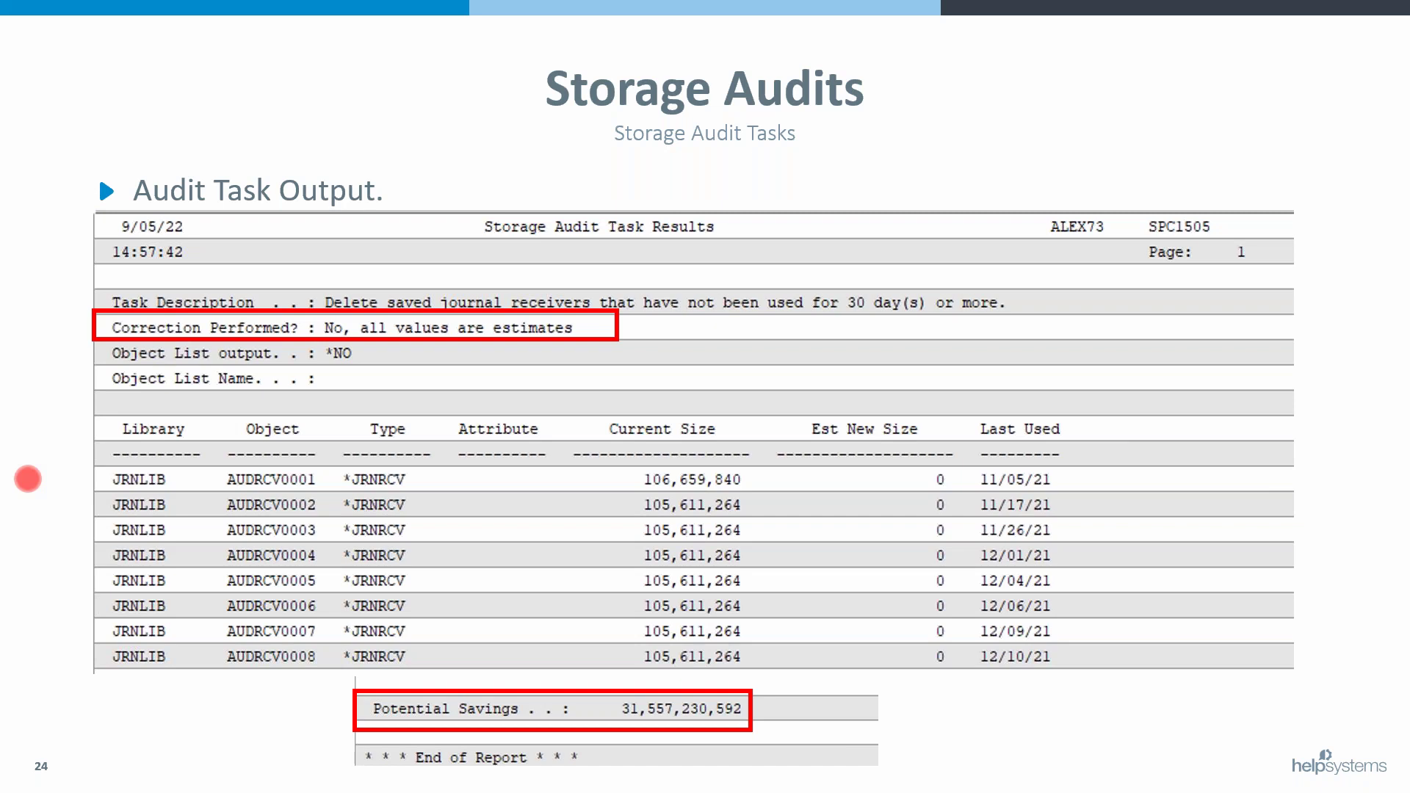
key(Right)
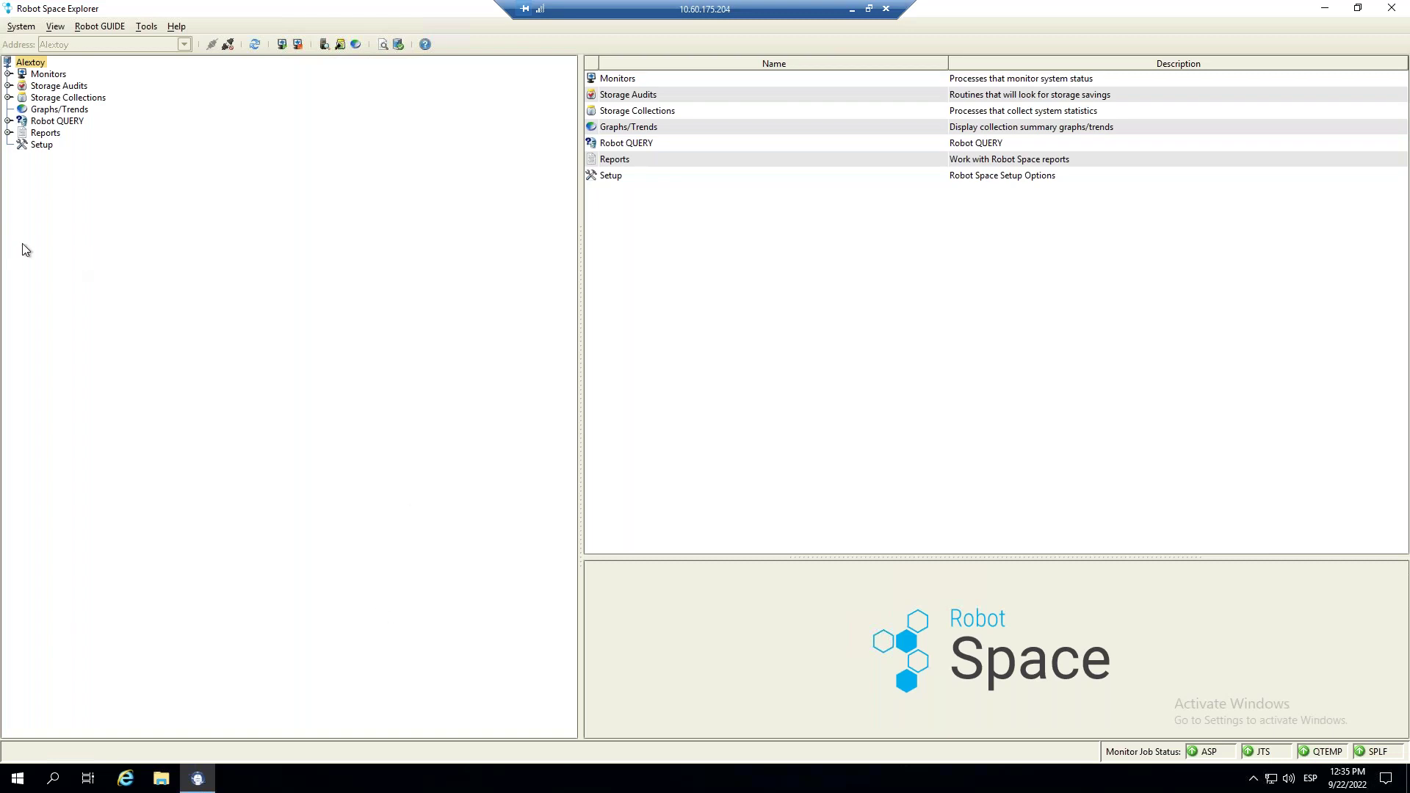
Open the collection history of the "All data" collection group under Storage Collections.
click(6, 98)
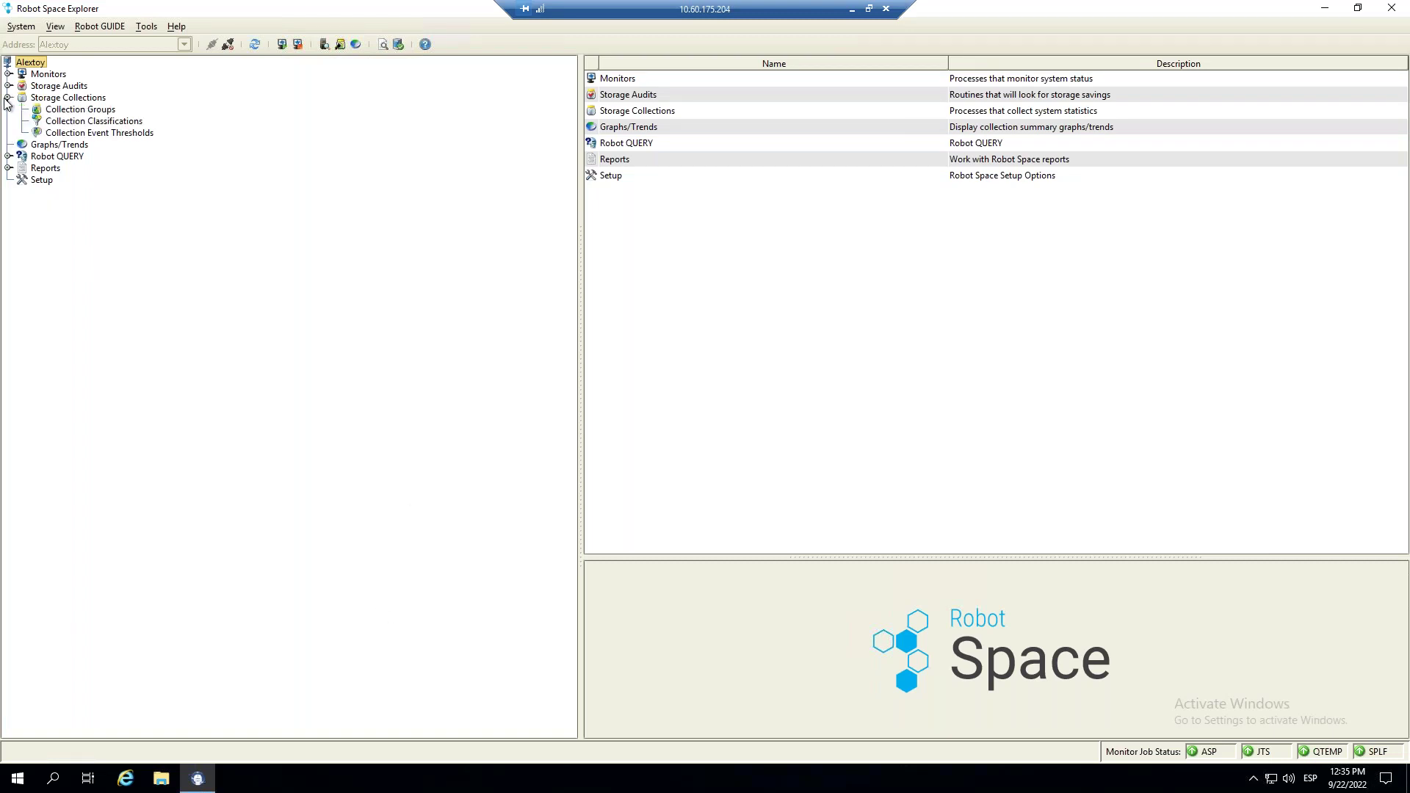
click(74, 111)
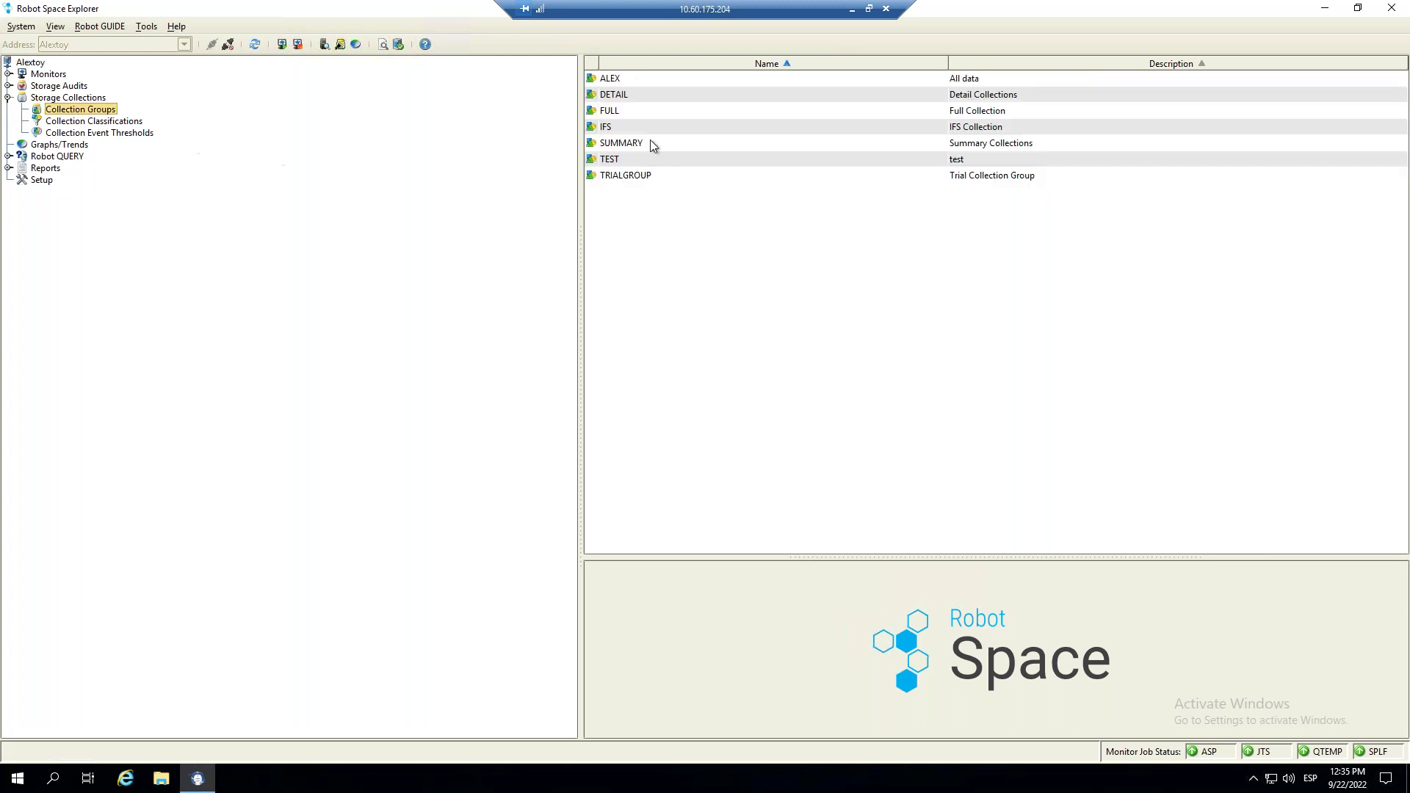
right_click(615, 82)
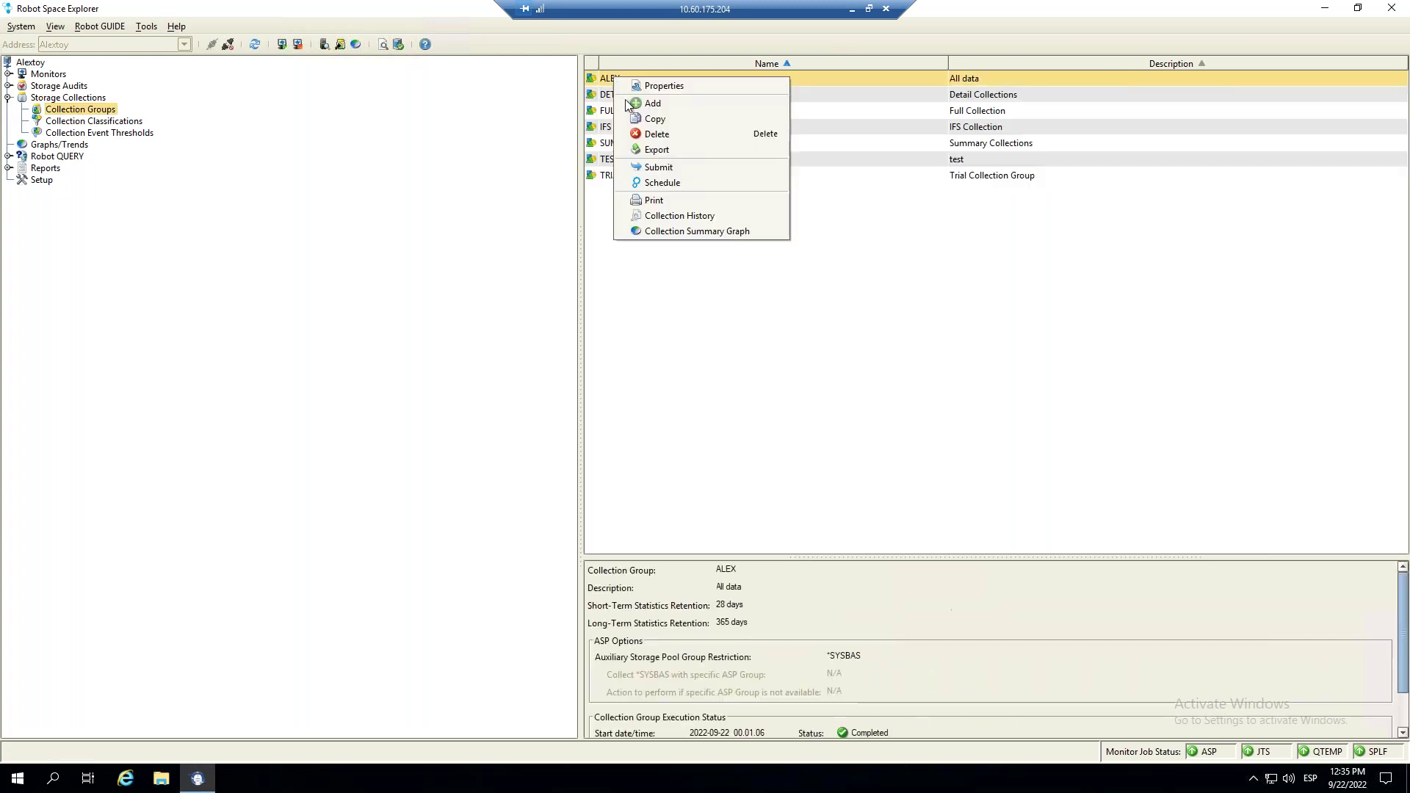
click(679, 215)
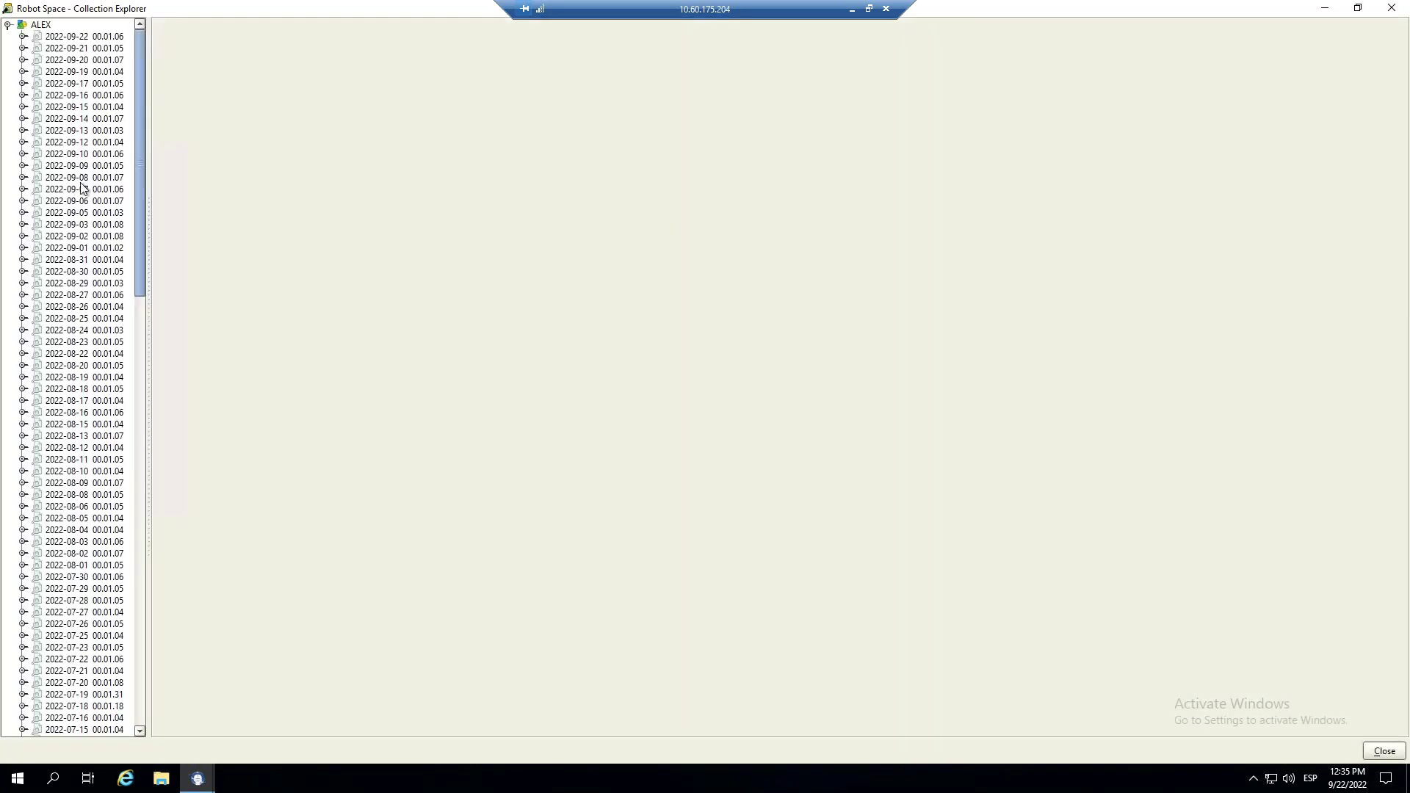
Compare library statistics between the 2022-08-30 and 2022-09-01 collections, displaying the comparison results interactively.
click(66, 248)
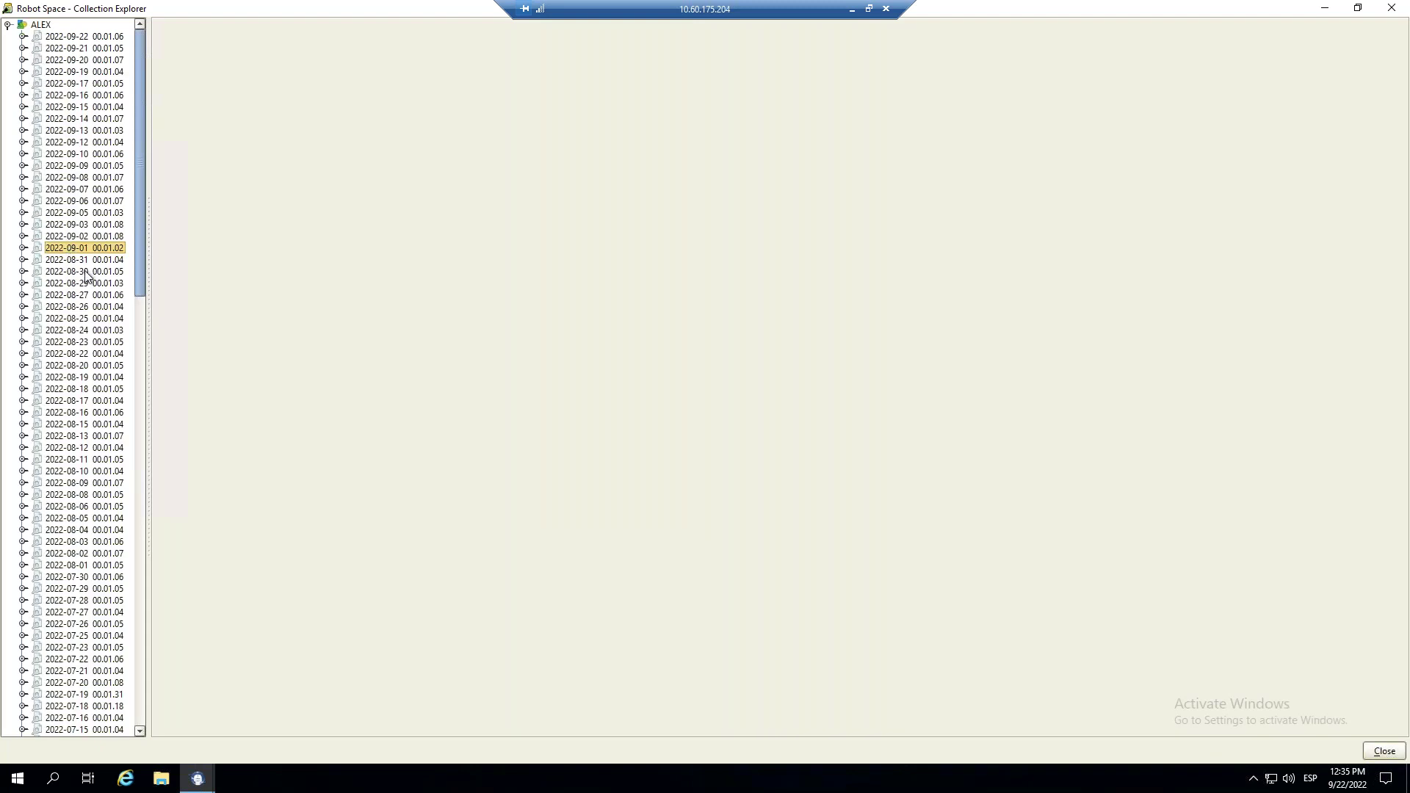
ctrl+click(82, 271)
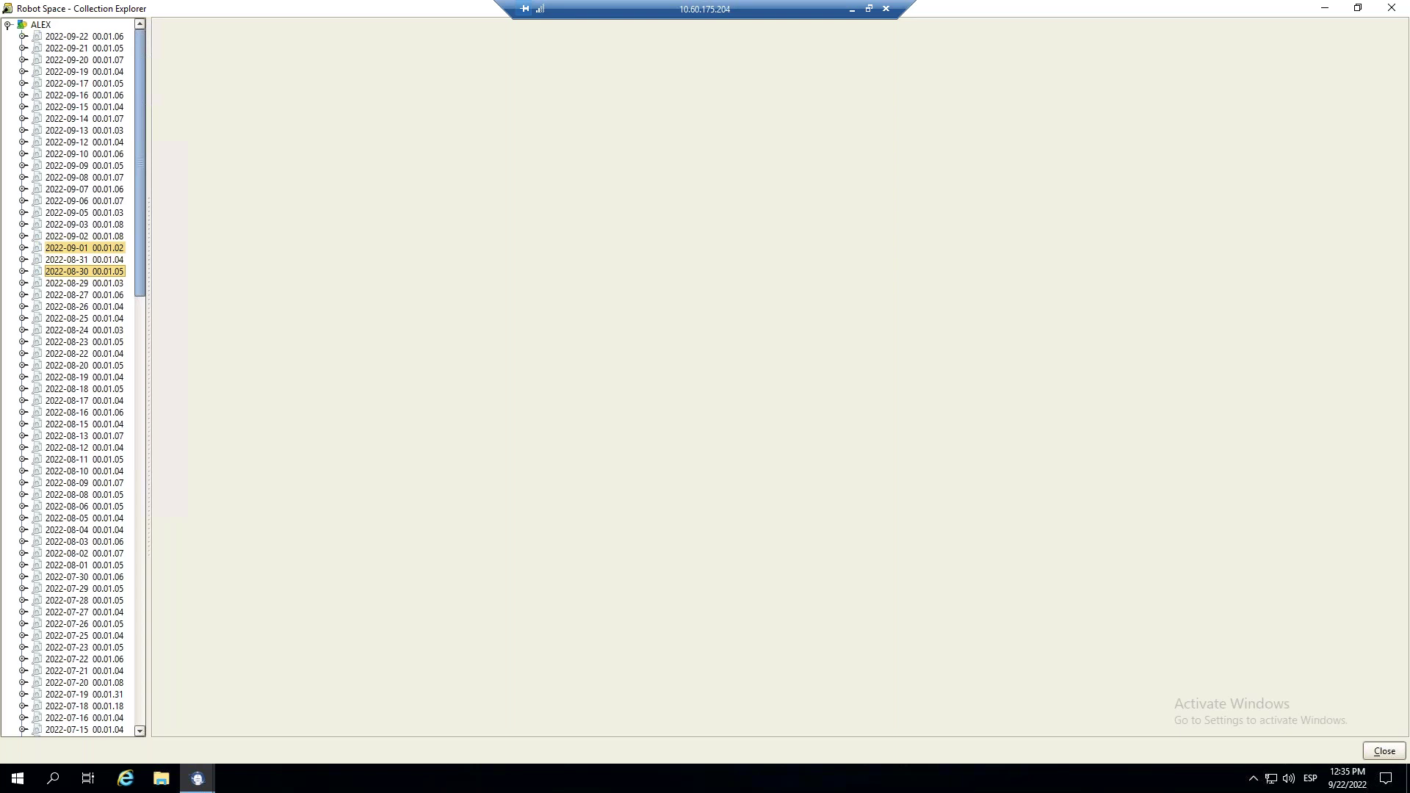
right_click(88, 271)
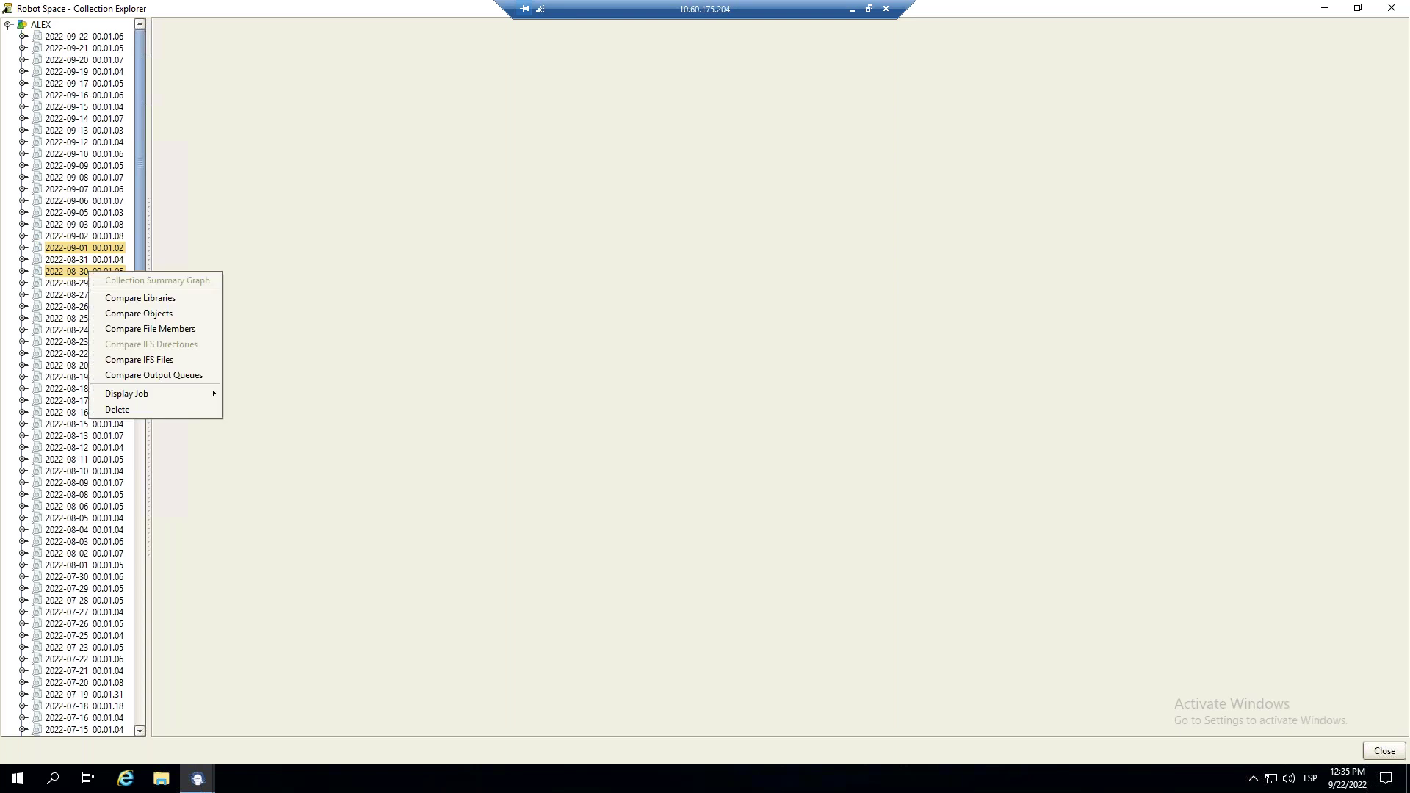
click(122, 299)
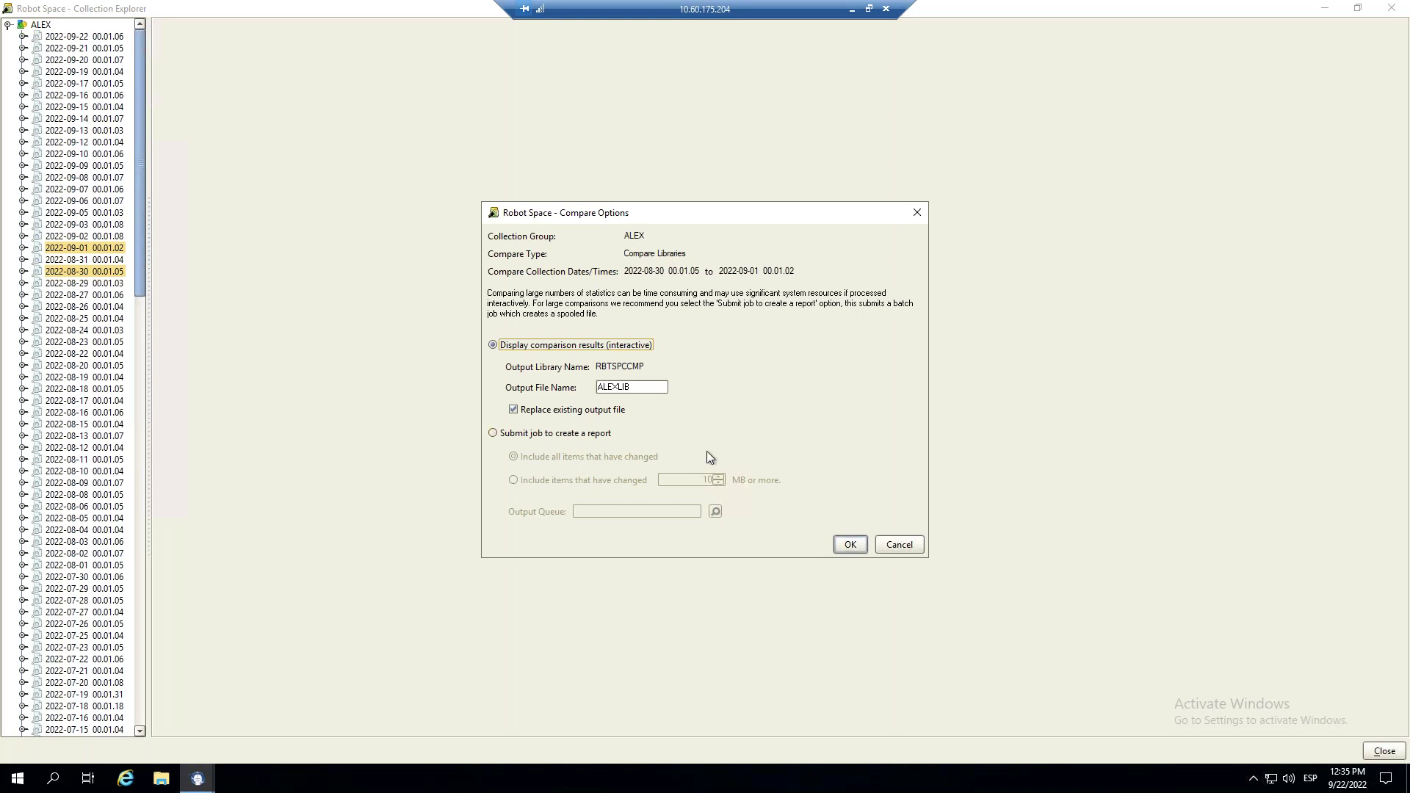
click(850, 544)
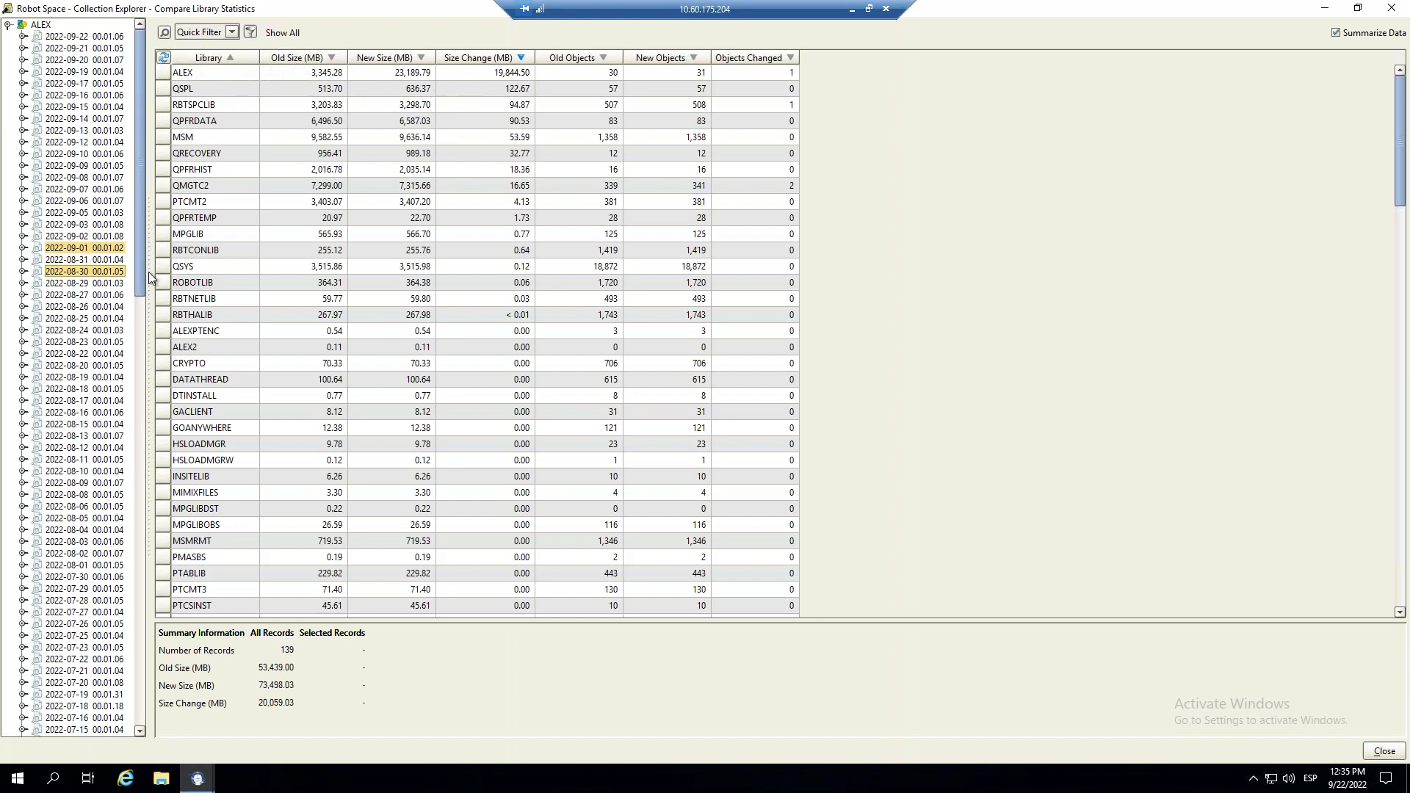
Compare object statistics for the same two collection dates interactively, and close the Collection Explorer after viewing the results.
right_click(95, 248)
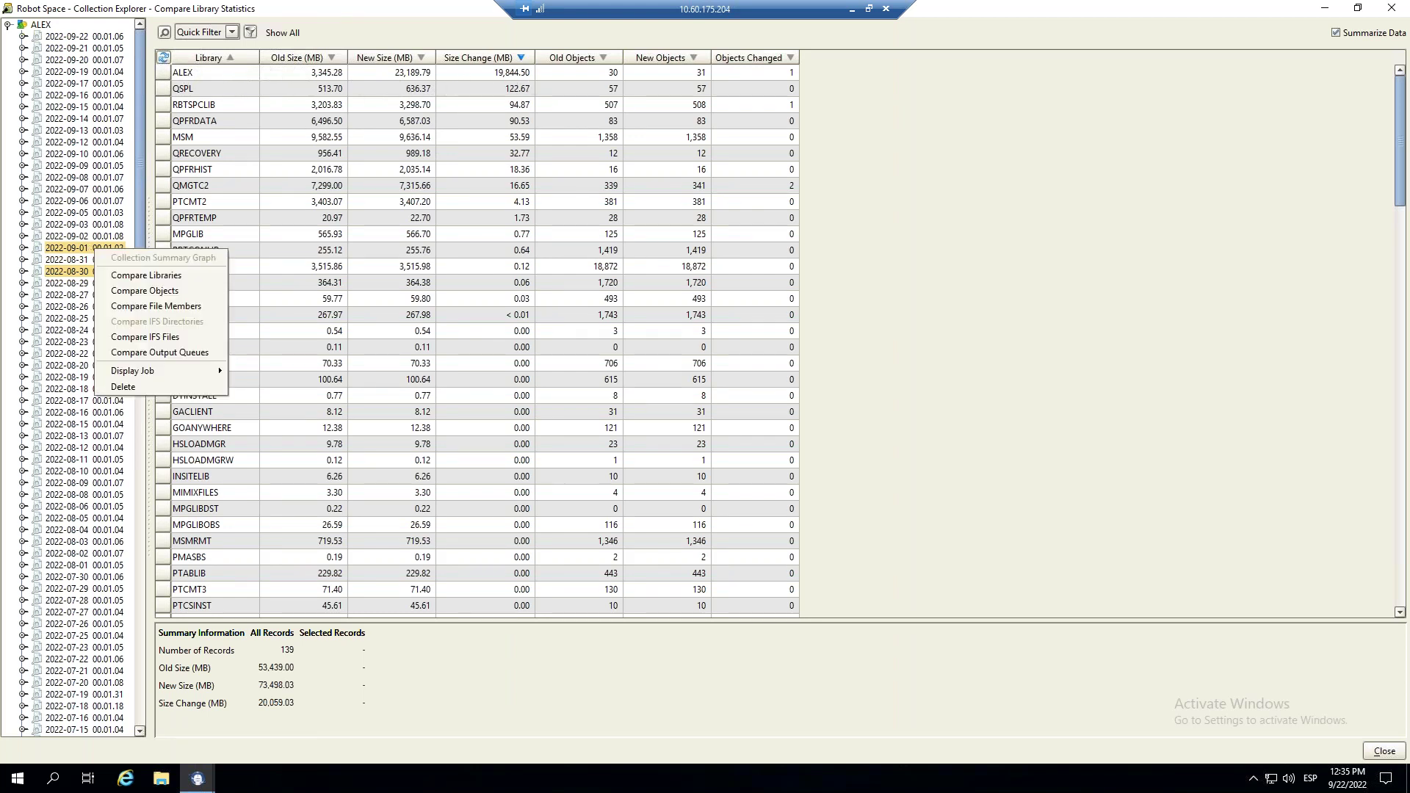
click(137, 292)
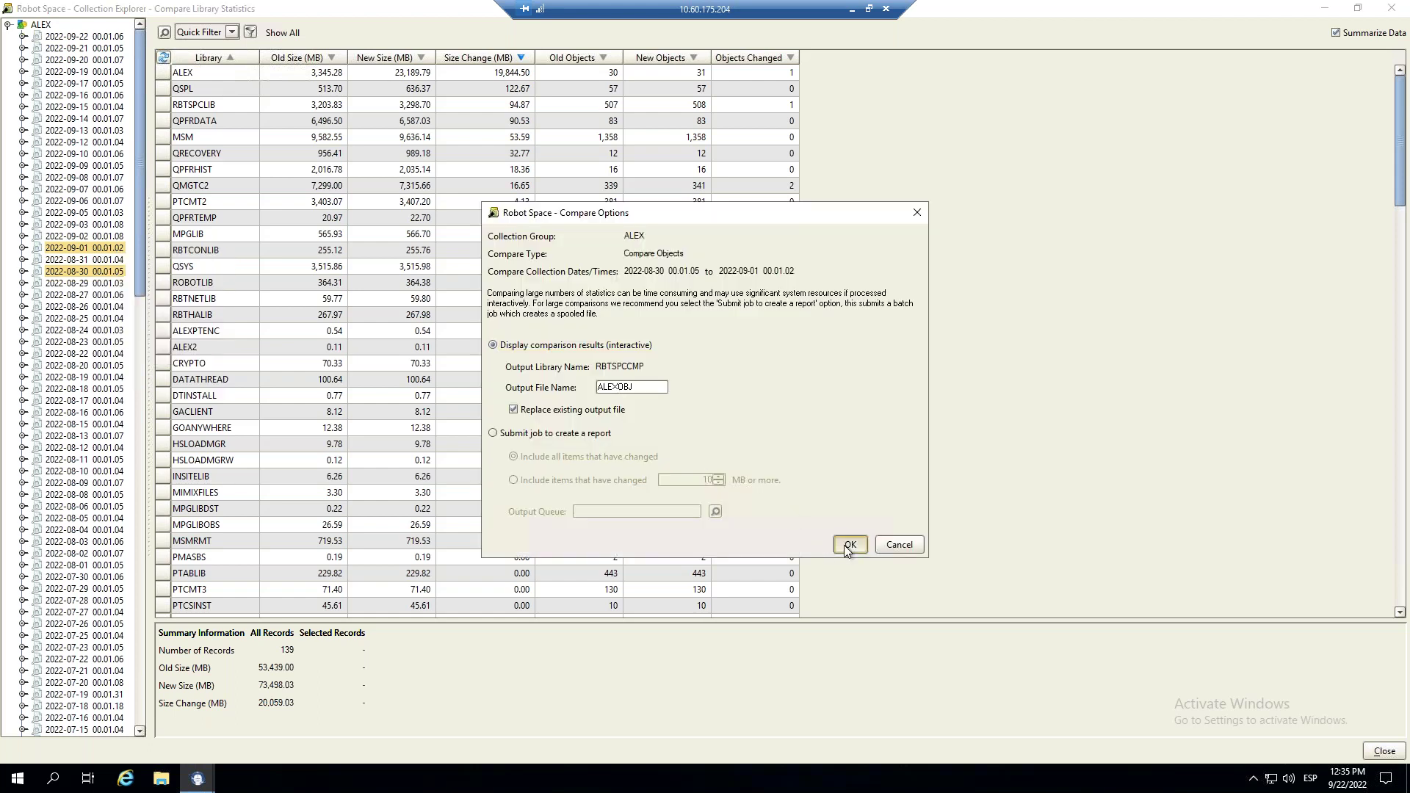
click(845, 545)
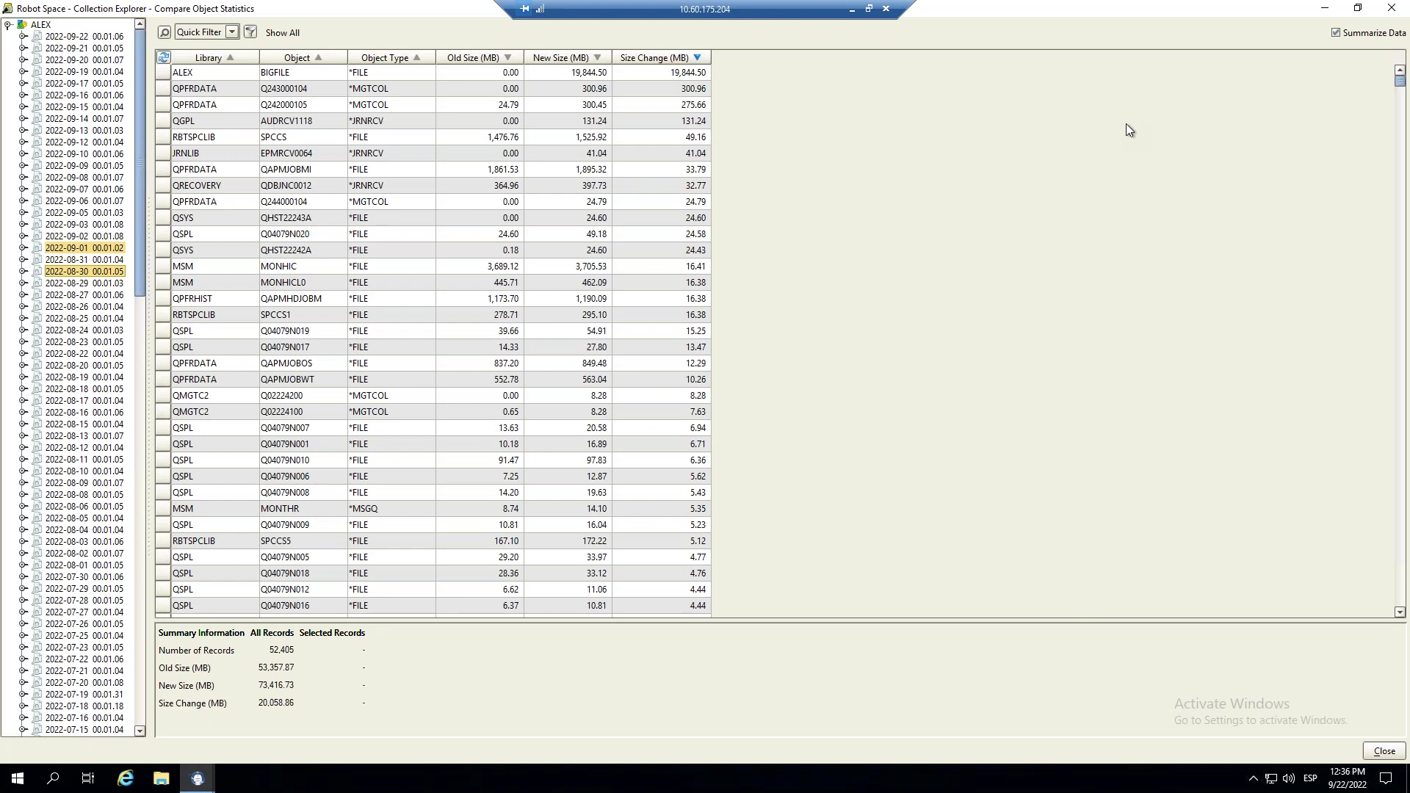
click(1395, 8)
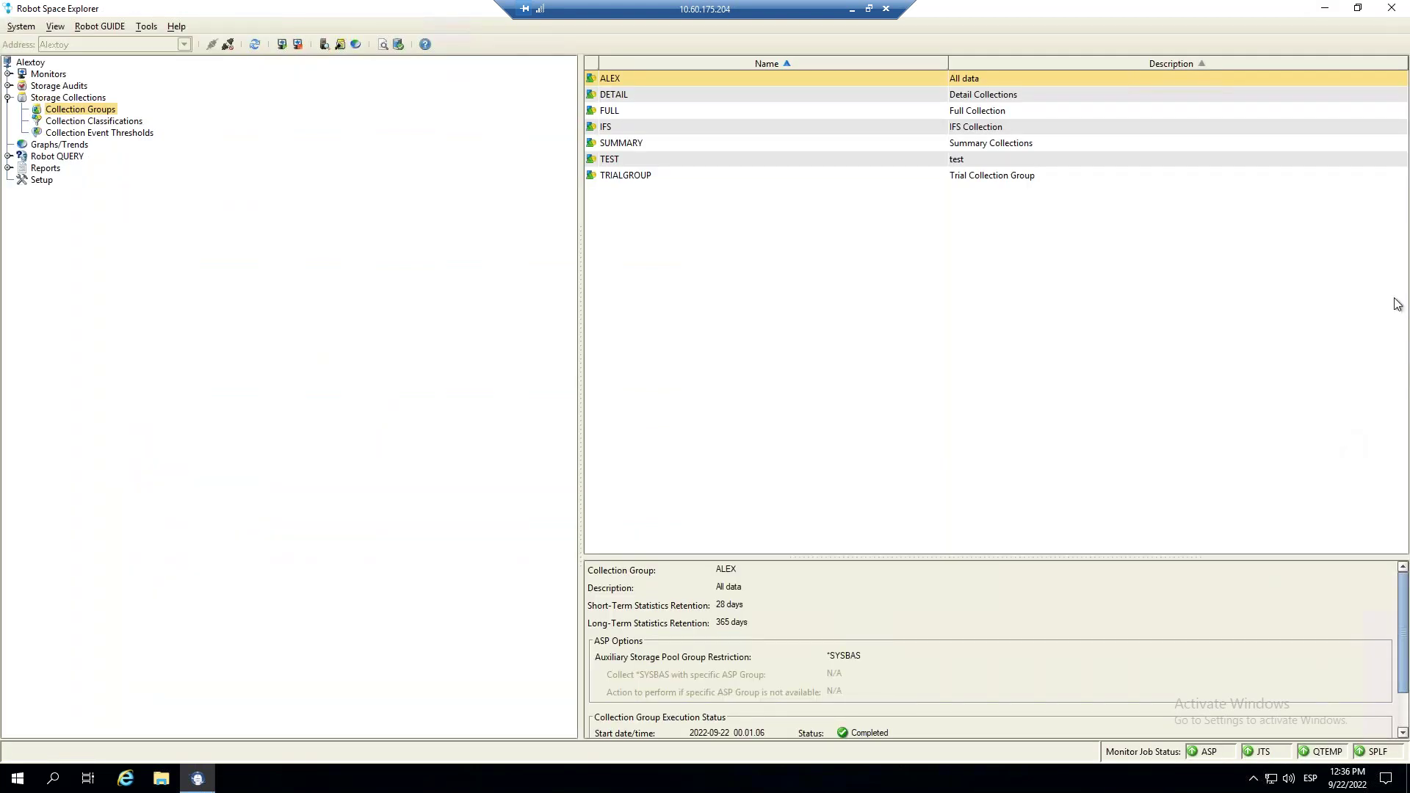
Disconnect from the Alextoy system and connect to Alex73.
click(227, 45)
click(184, 45)
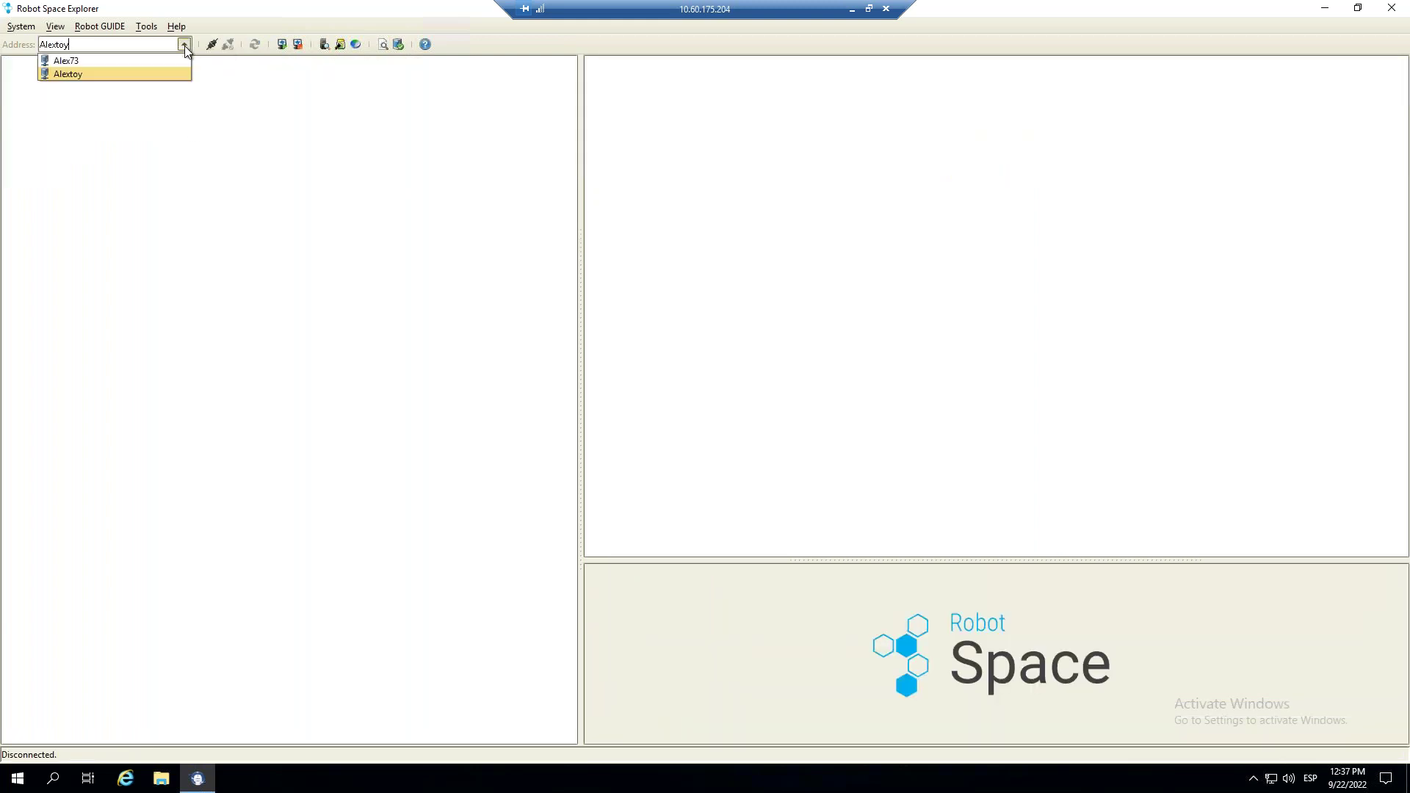
click(138, 61)
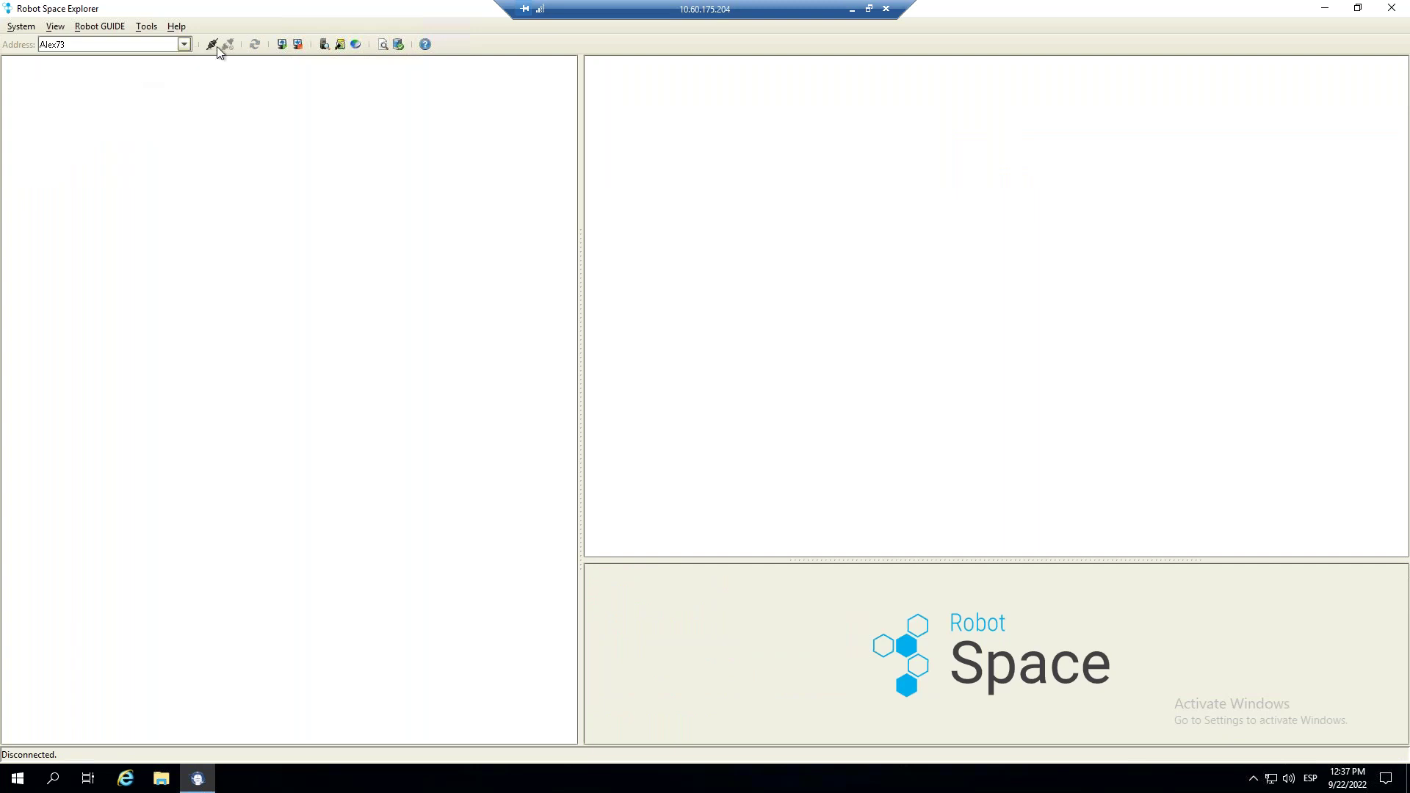
click(215, 46)
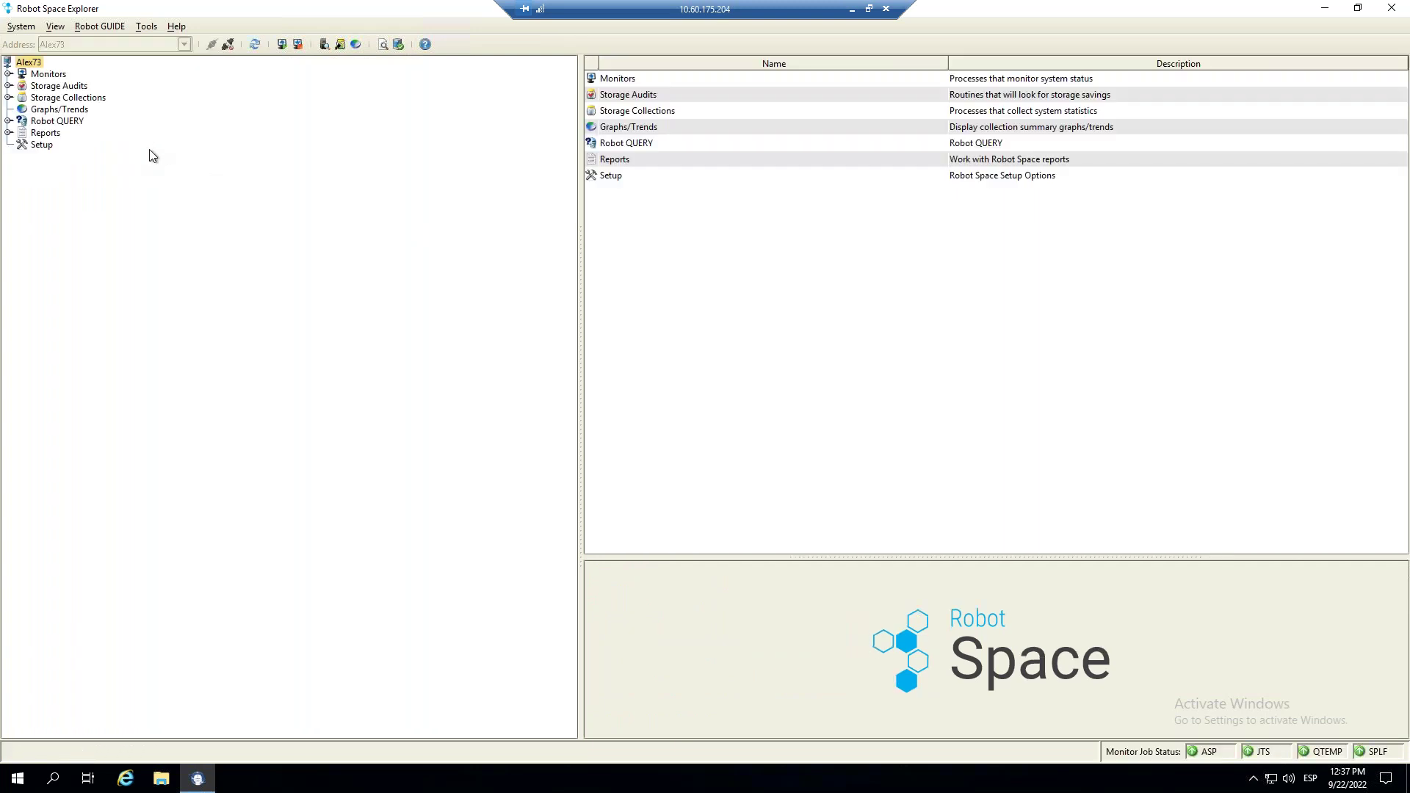
Display the tasks assigned to the CUSTOM storage audit and open the audit's properties.
double_click(23, 90)
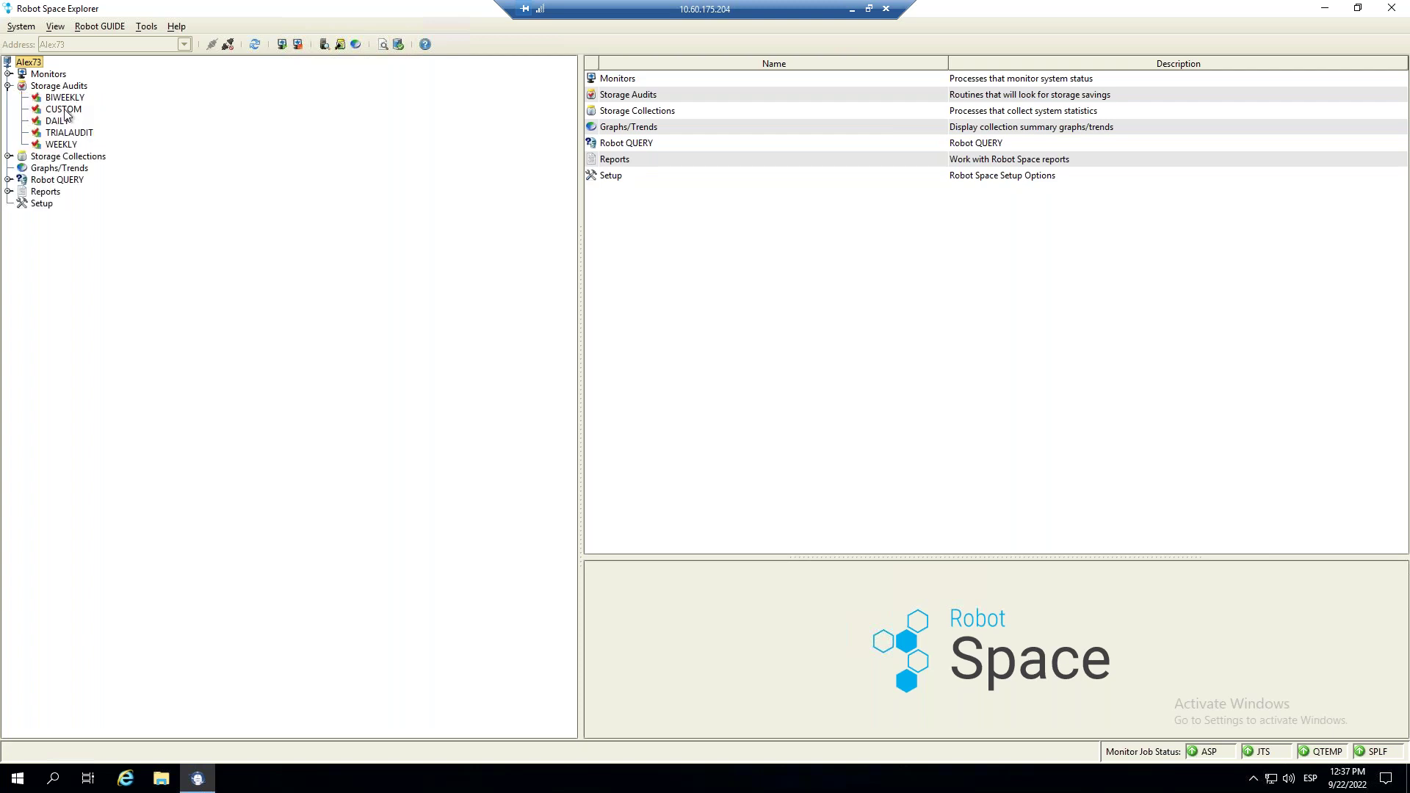
click(63, 110)
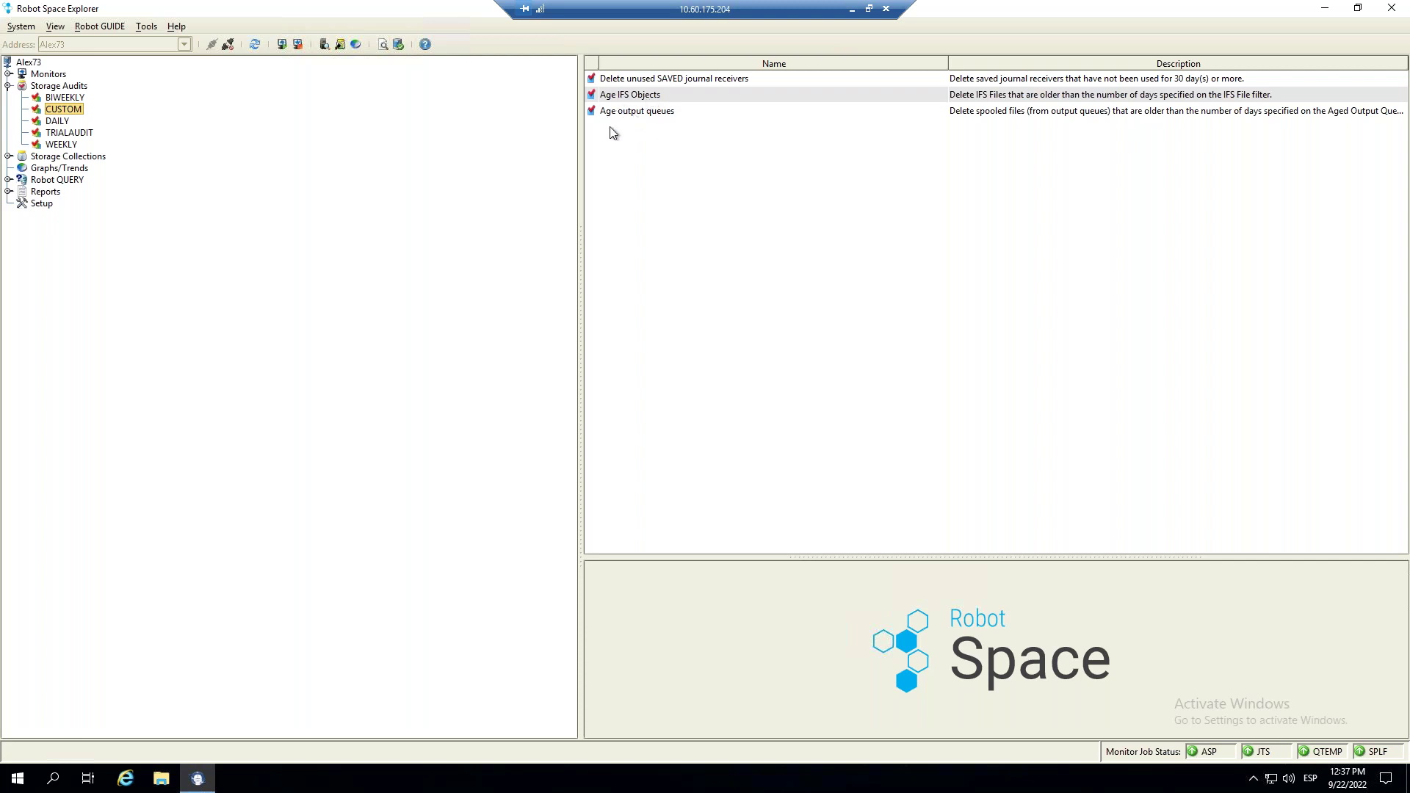
right_click(60, 115)
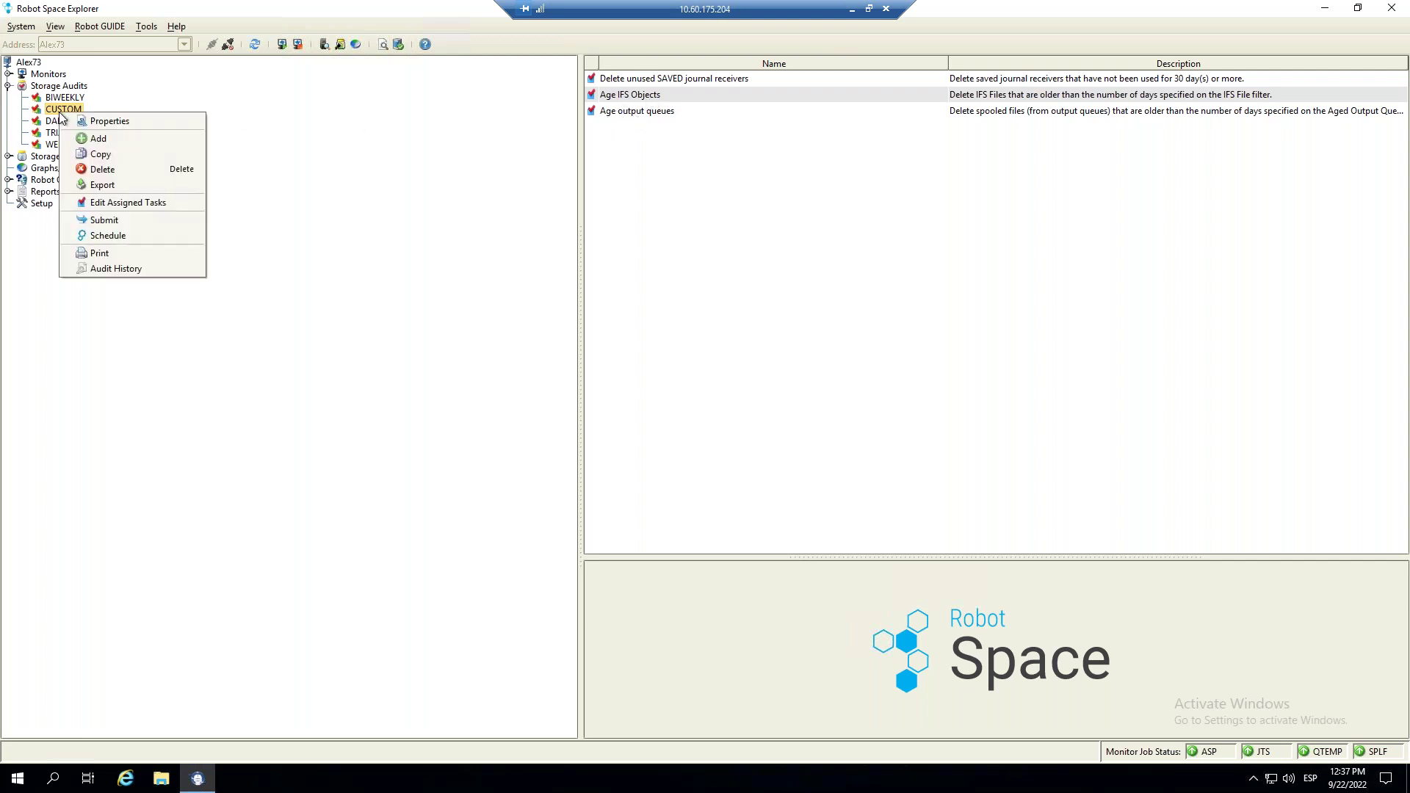
click(90, 120)
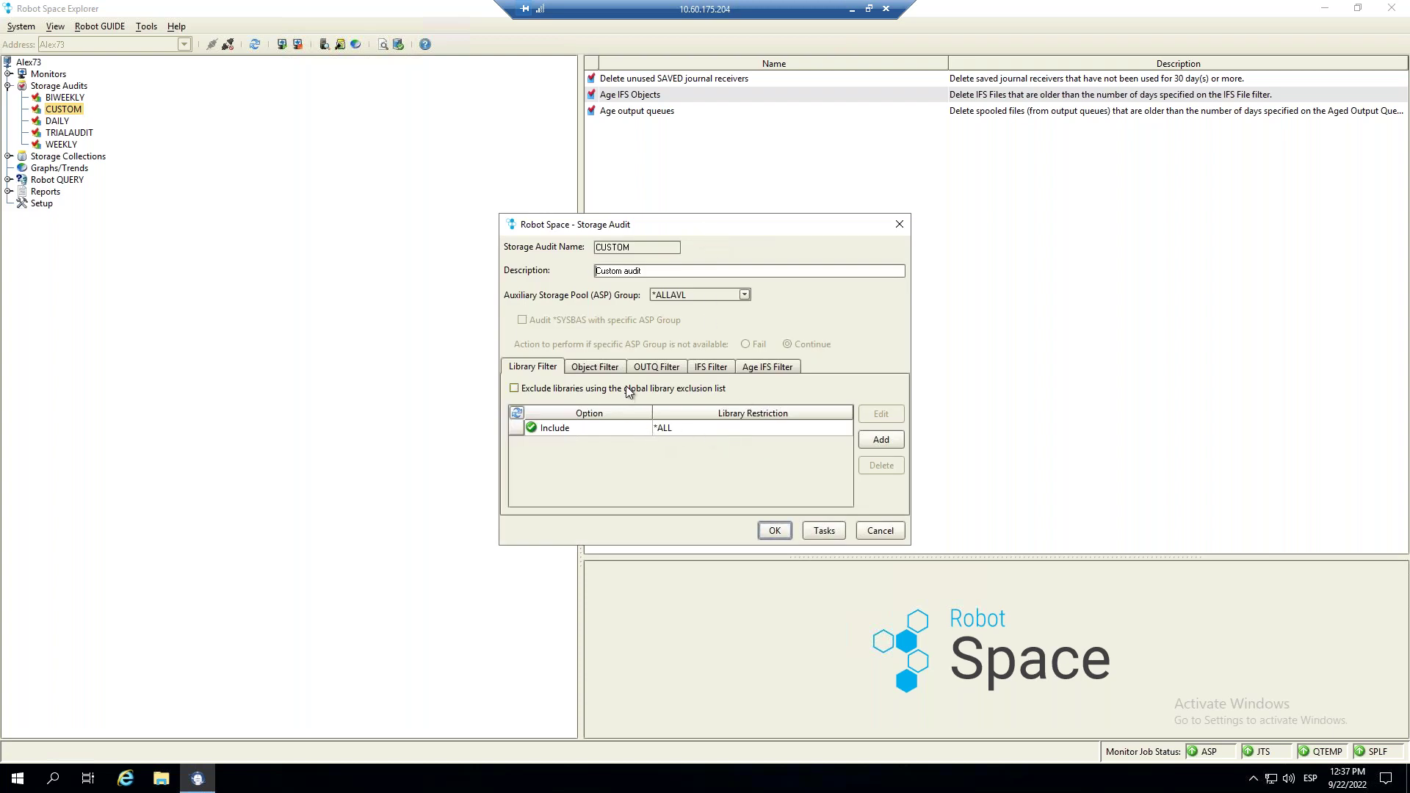
Review the CUSTOM audit's object, output queue, IFS and age IFS filters.
click(599, 366)
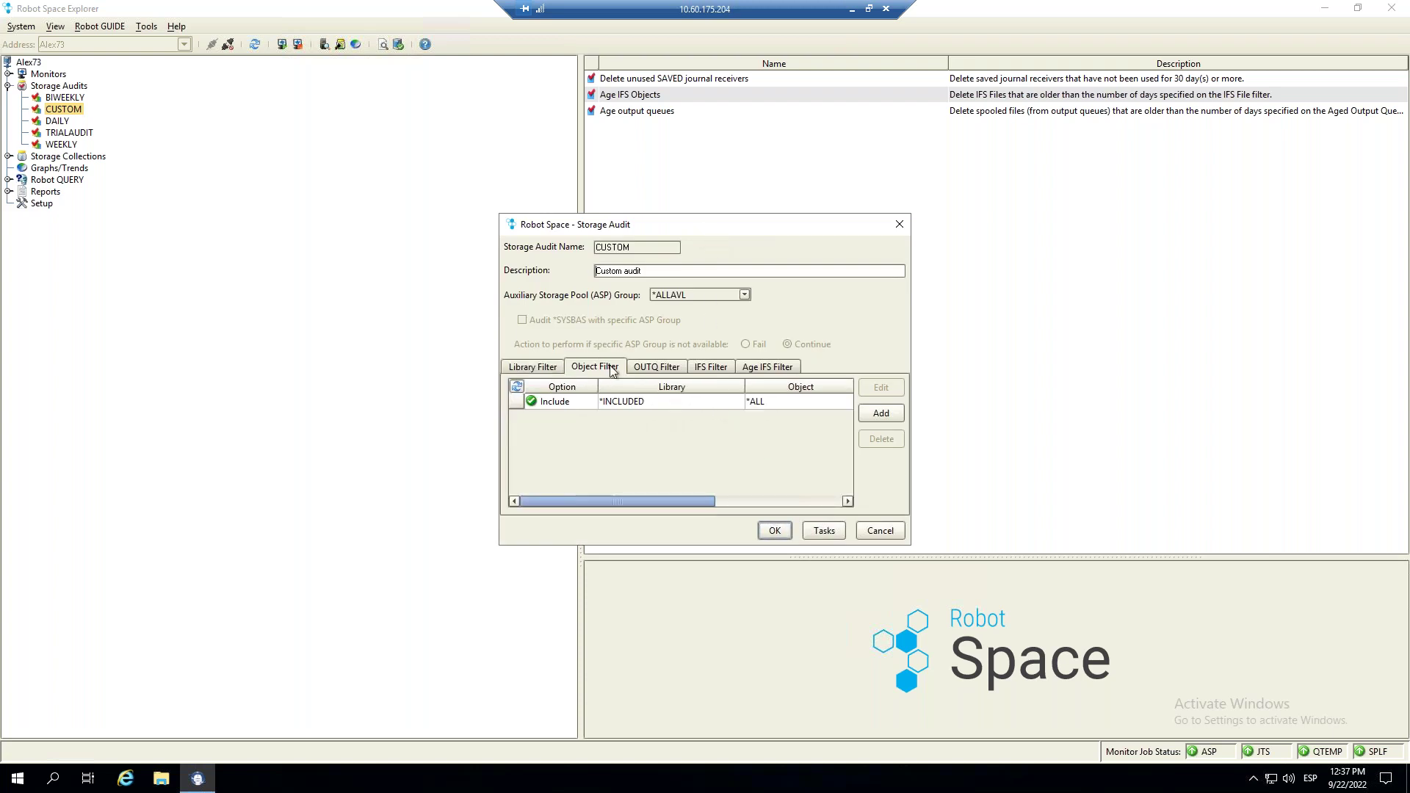
click(656, 368)
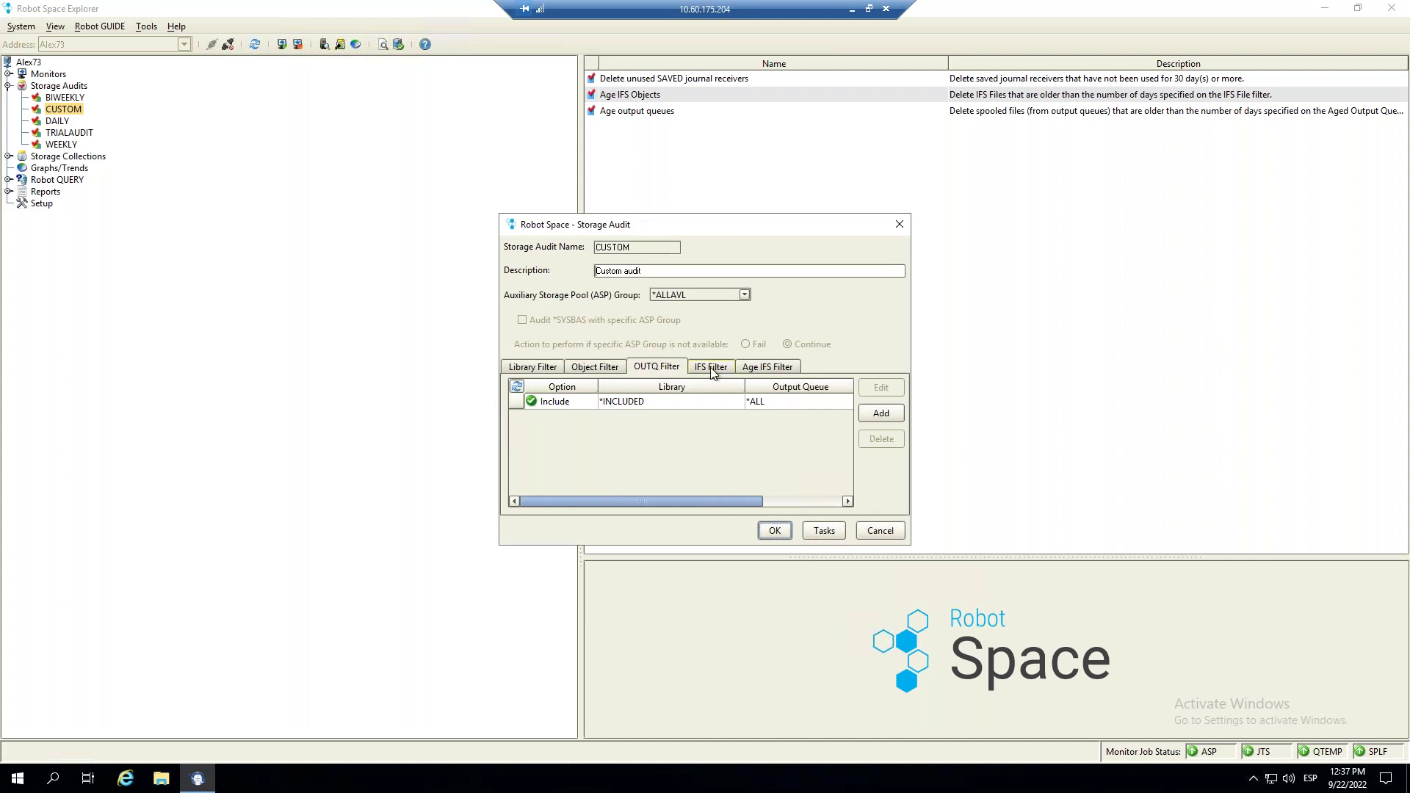
click(714, 367)
click(657, 368)
click(709, 370)
click(762, 372)
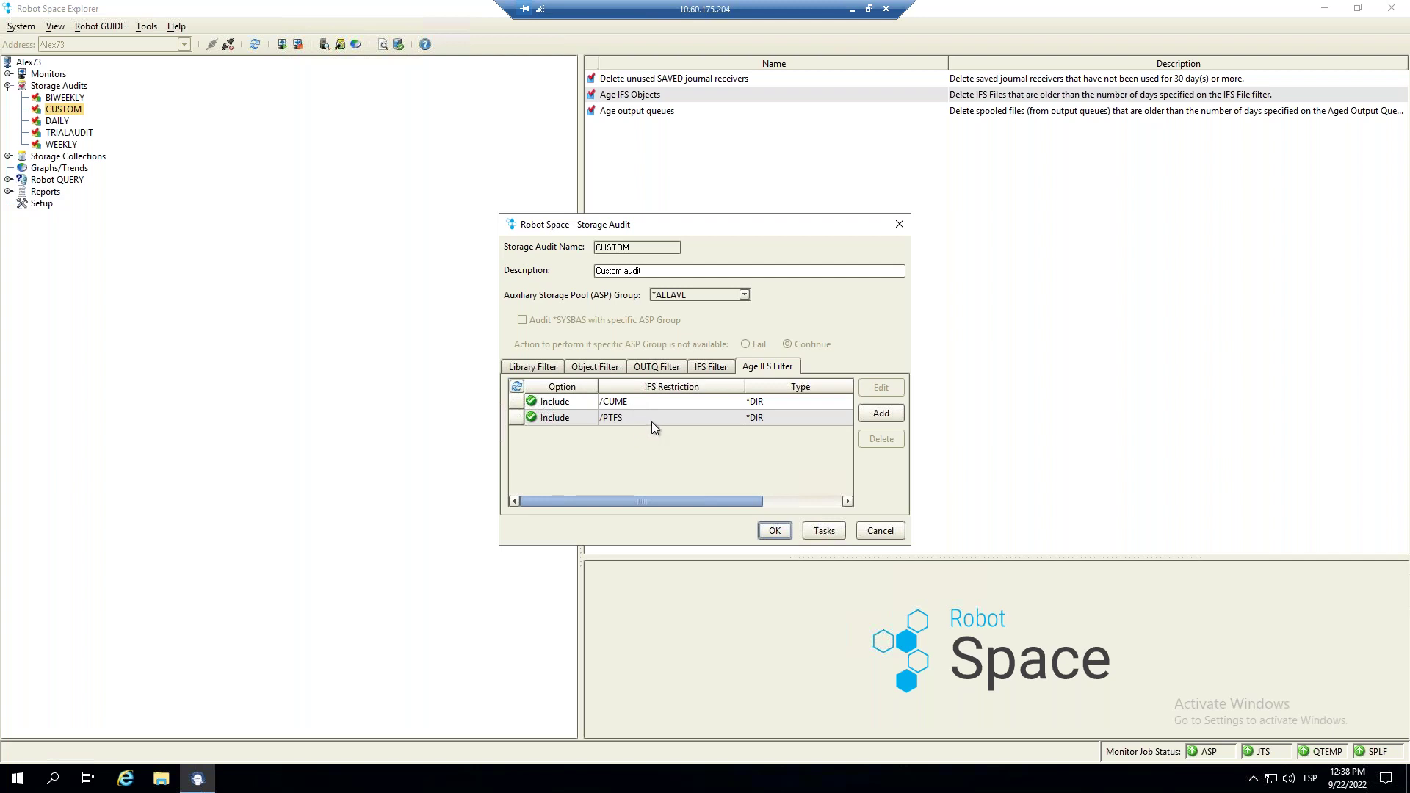
Examine the available and active tasks of the CUSTOM audit, and leave its task list and properties without saving.
click(821, 531)
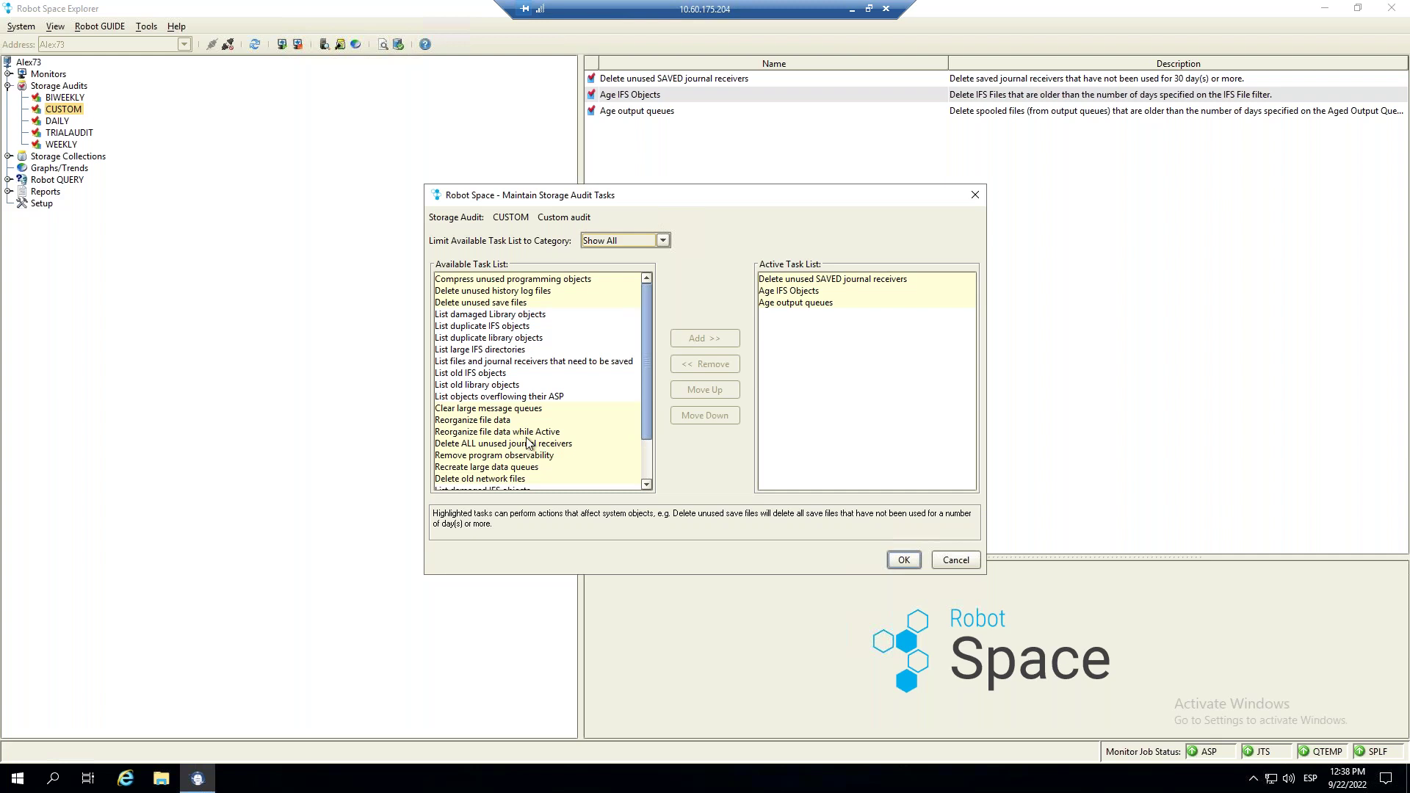
drag(647, 395, 642, 462)
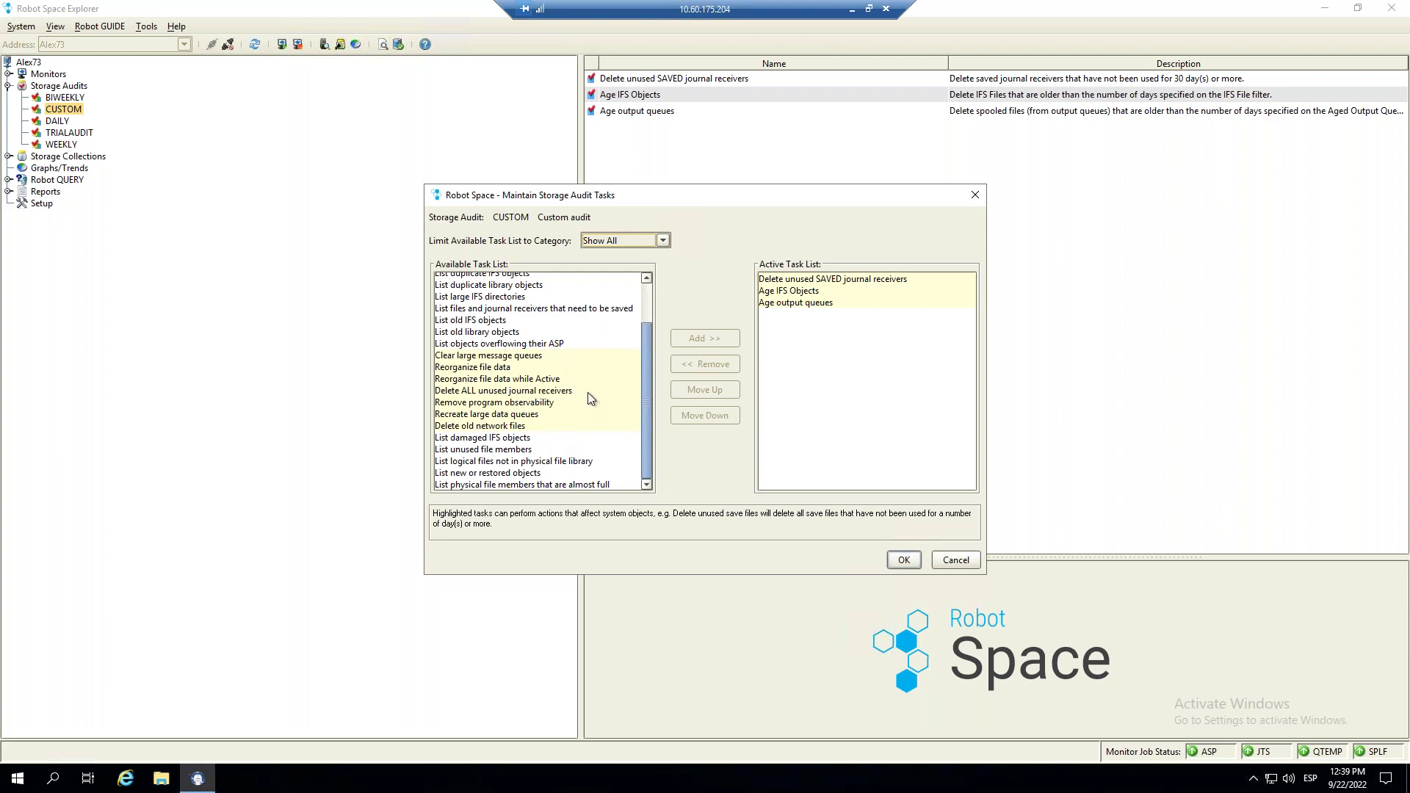
drag(648, 397, 646, 351)
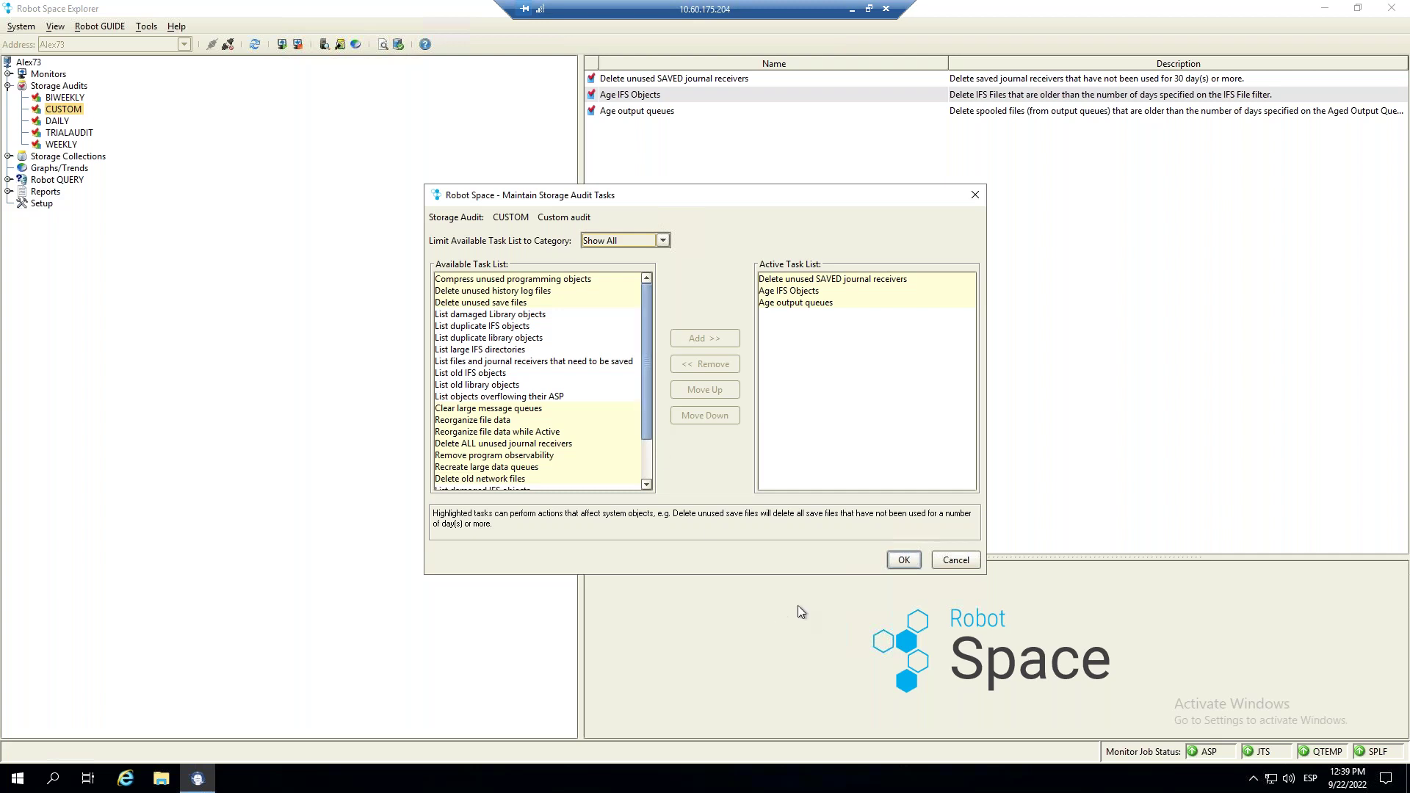
click(954, 560)
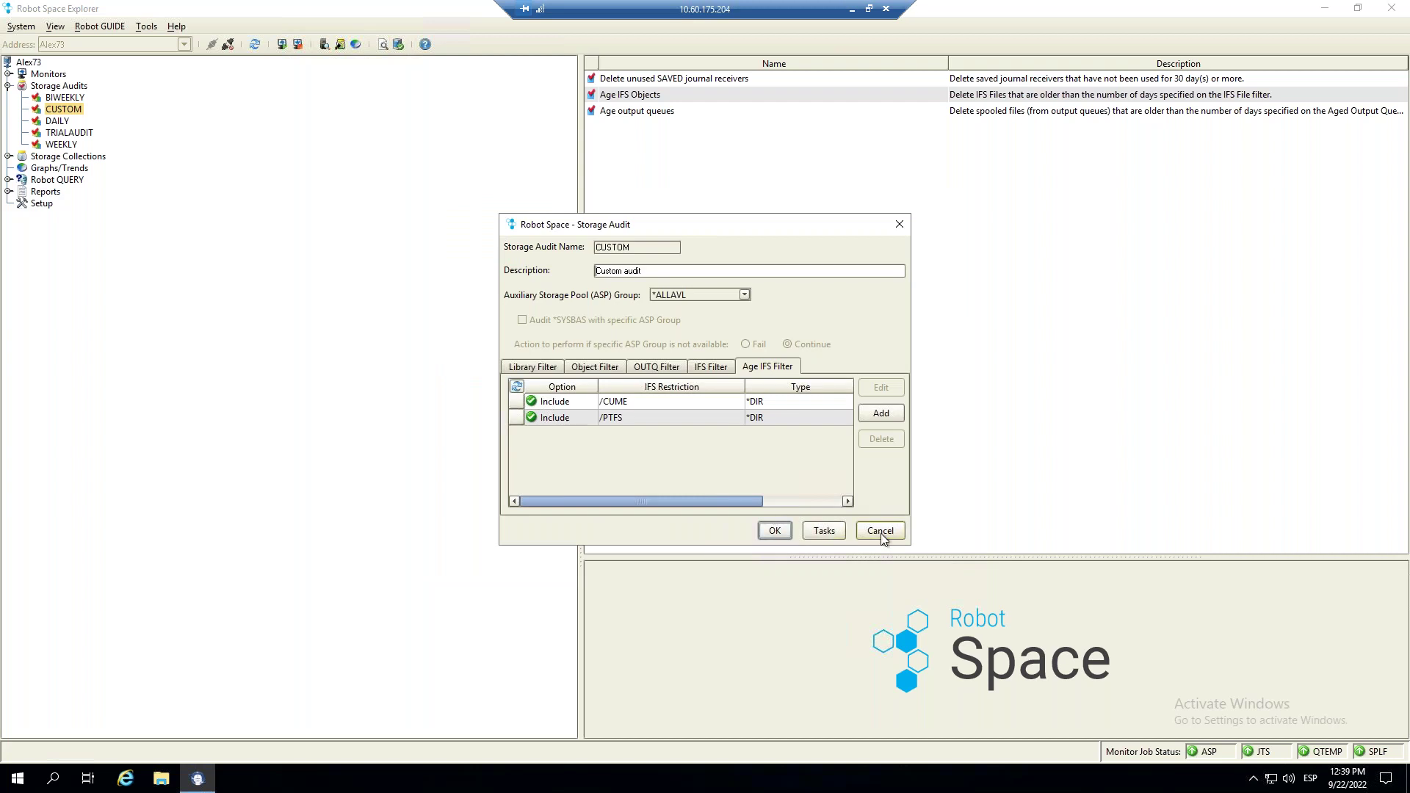
click(880, 531)
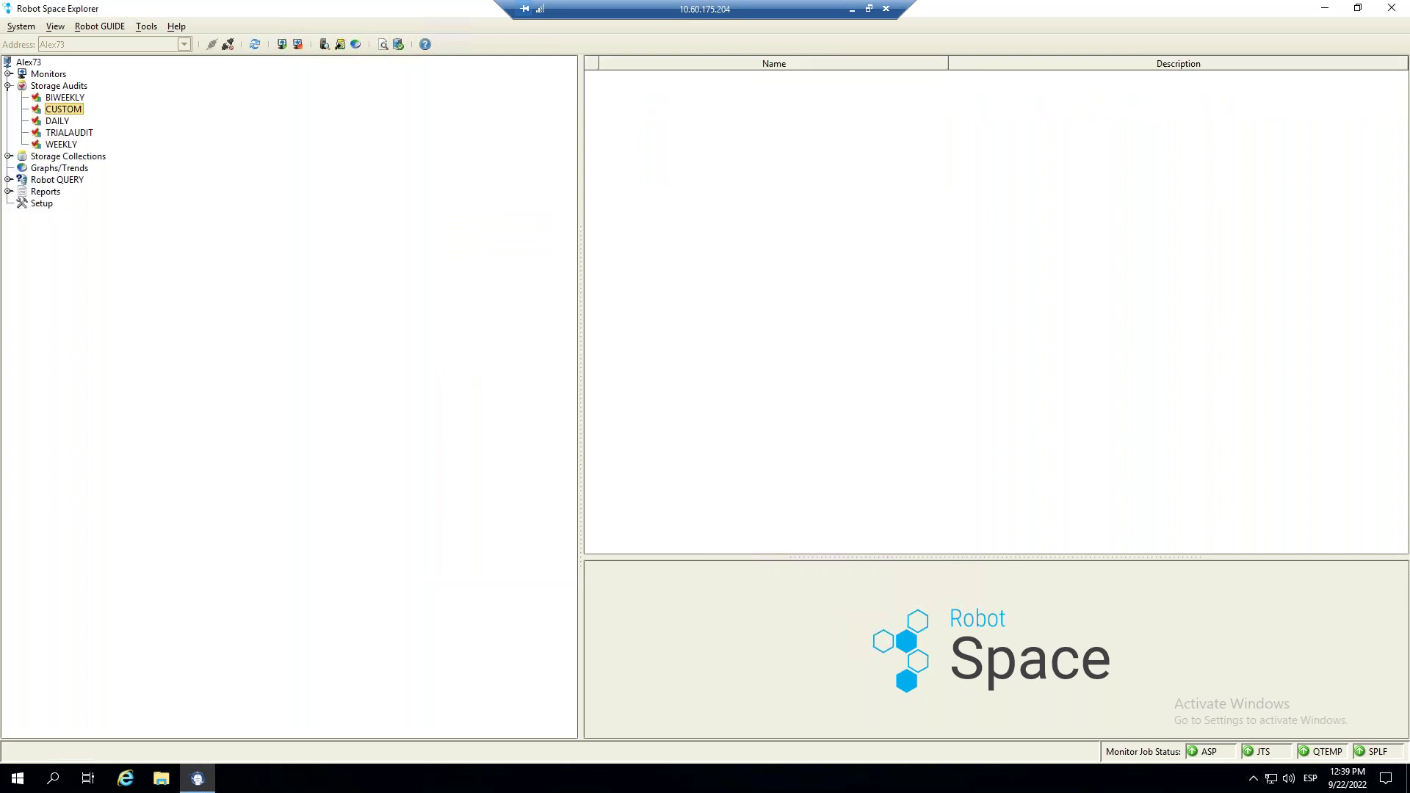
Open the CUSTOM audit's history and display the spooled files of the job run on 2022-09-22 at 11.30.24.
right_click(65, 112)
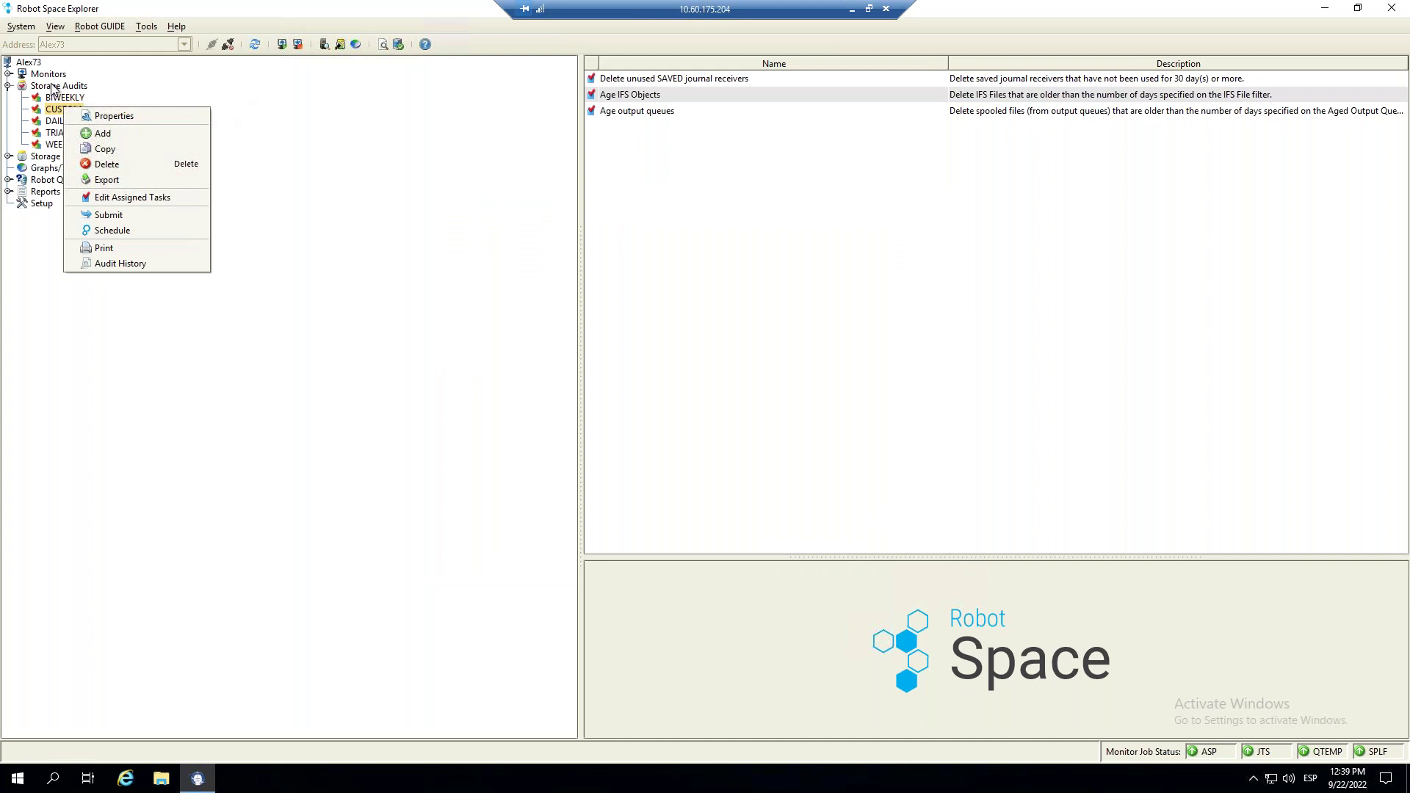
click(53, 88)
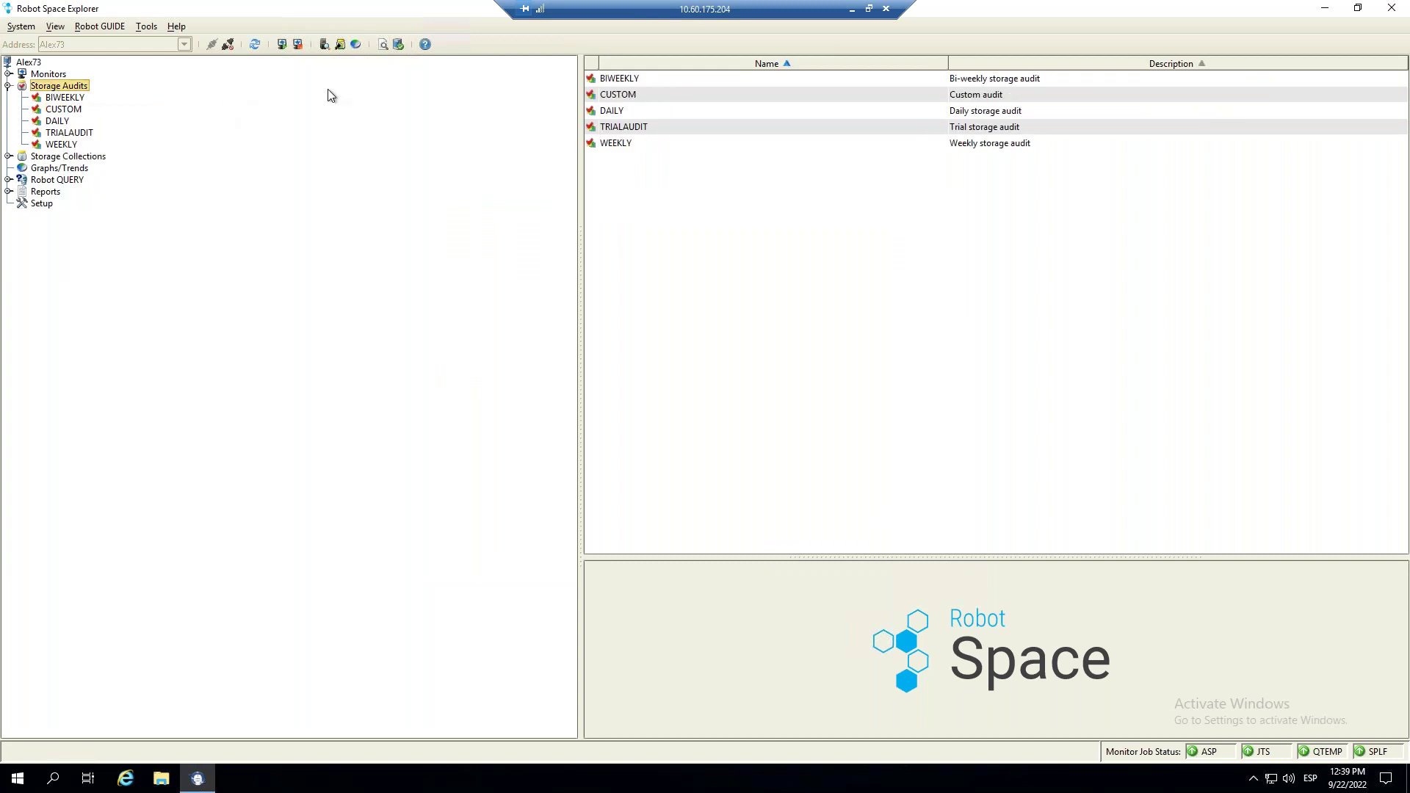
right_click(619, 96)
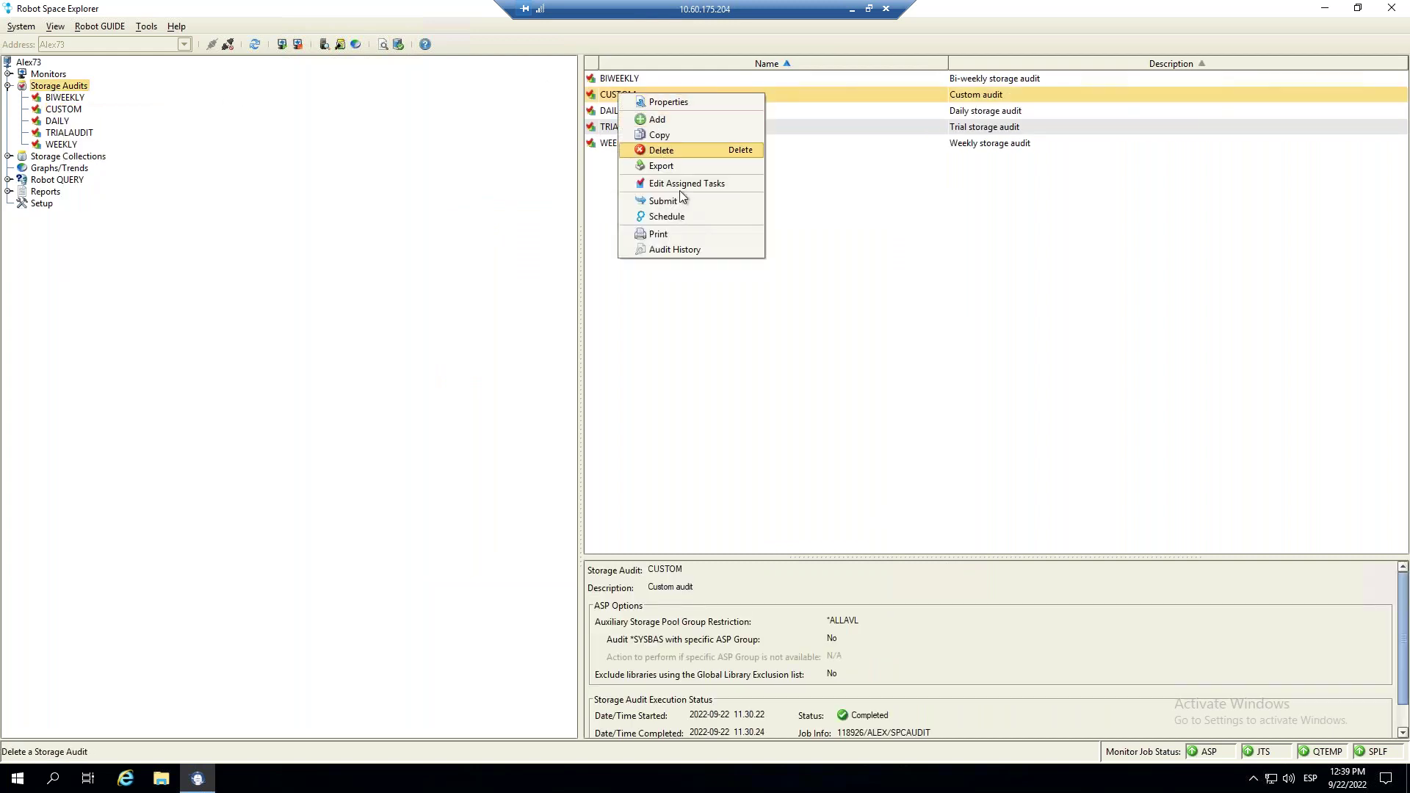
click(680, 249)
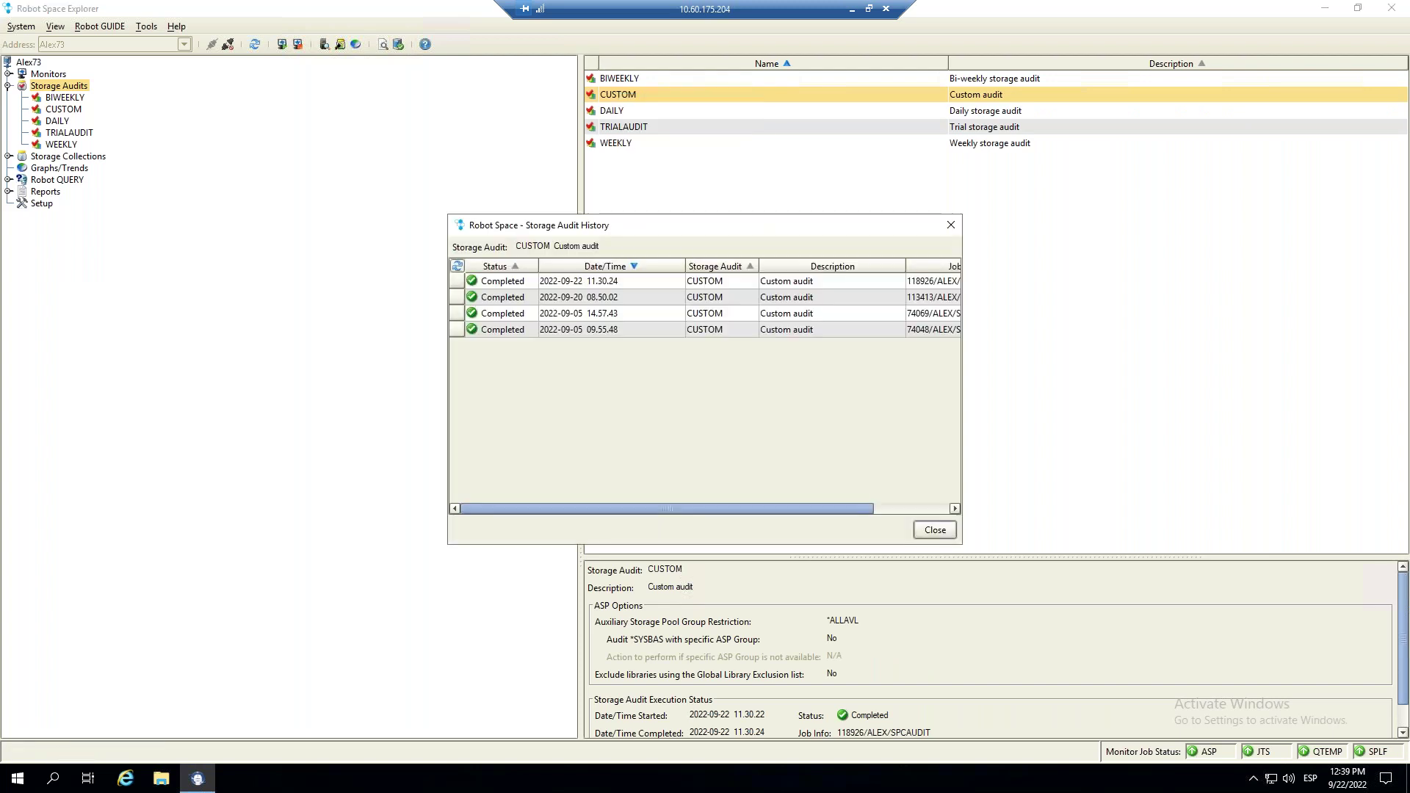
right_click(528, 285)
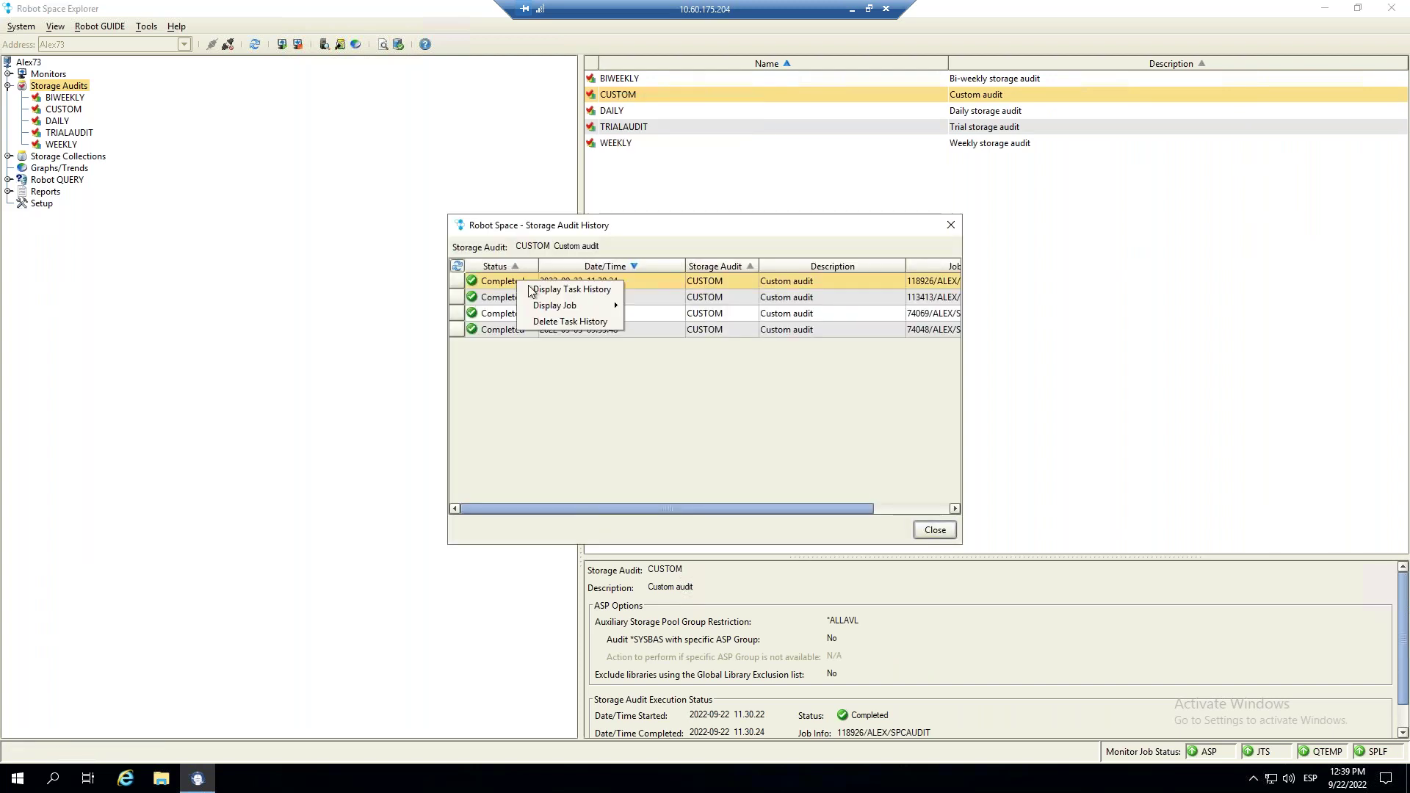
mouse_move(606, 305)
click(659, 321)
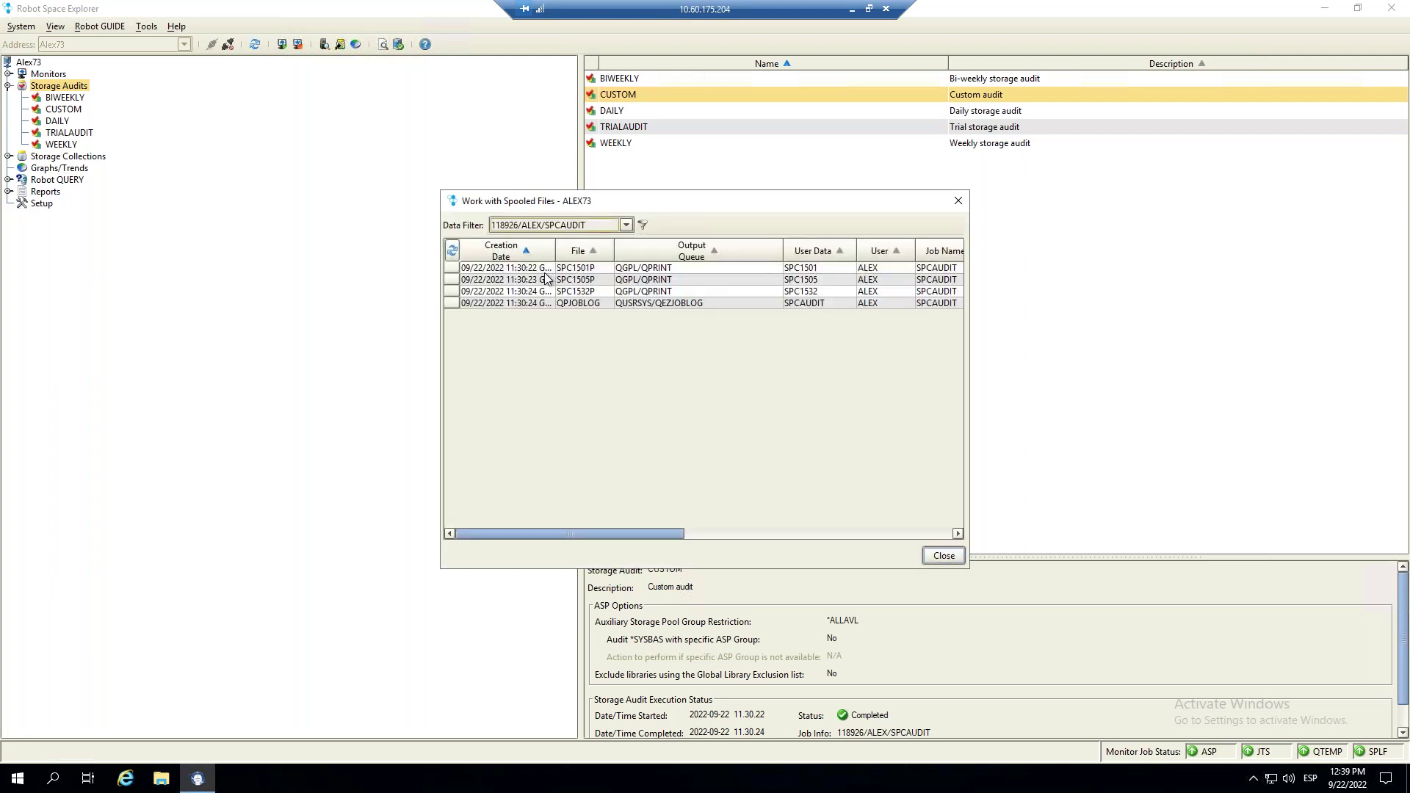
View the SPC1501P spooled file in an enlarged window, go to its page 31 summary of the audited output queues, and close it.
double_click(542, 269)
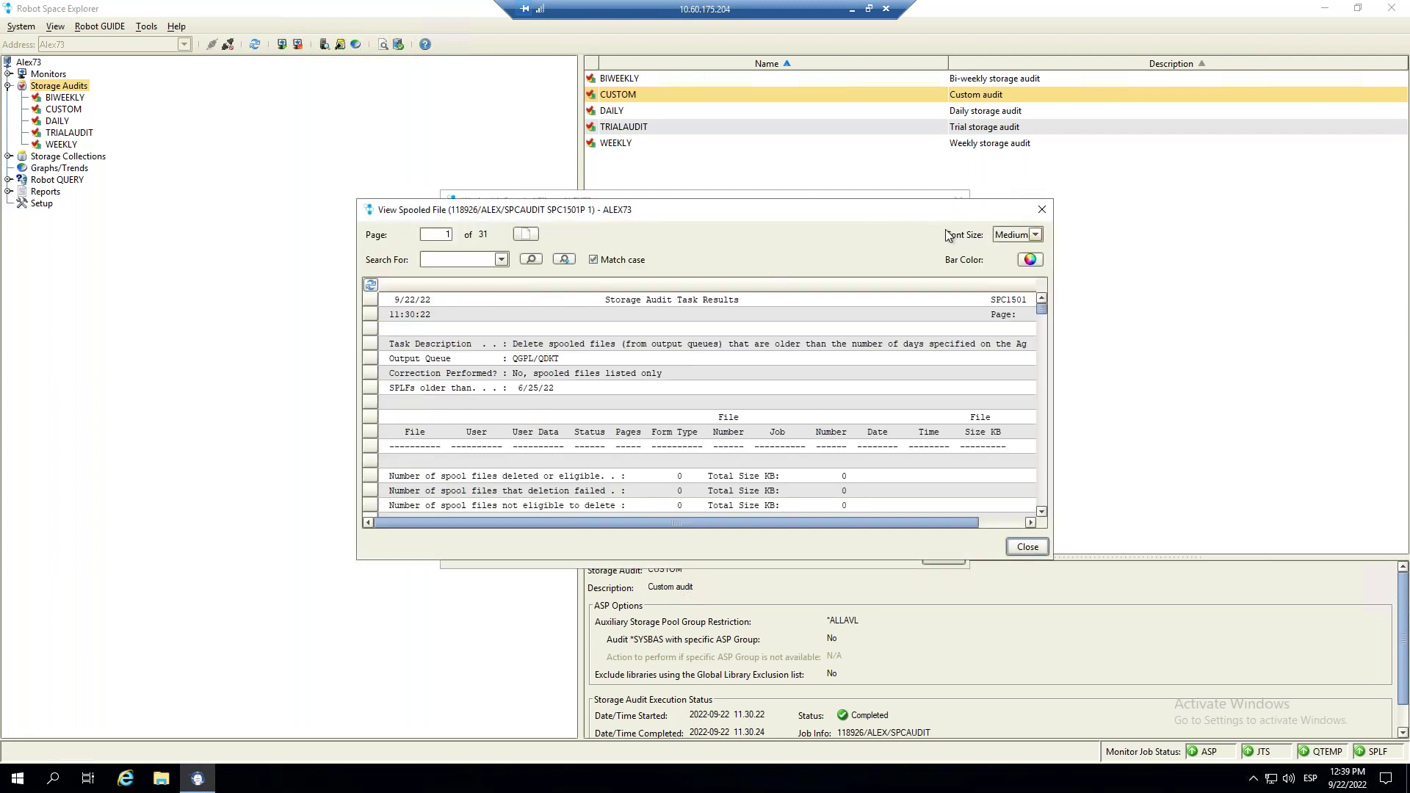
drag(358, 199, 202, 38)
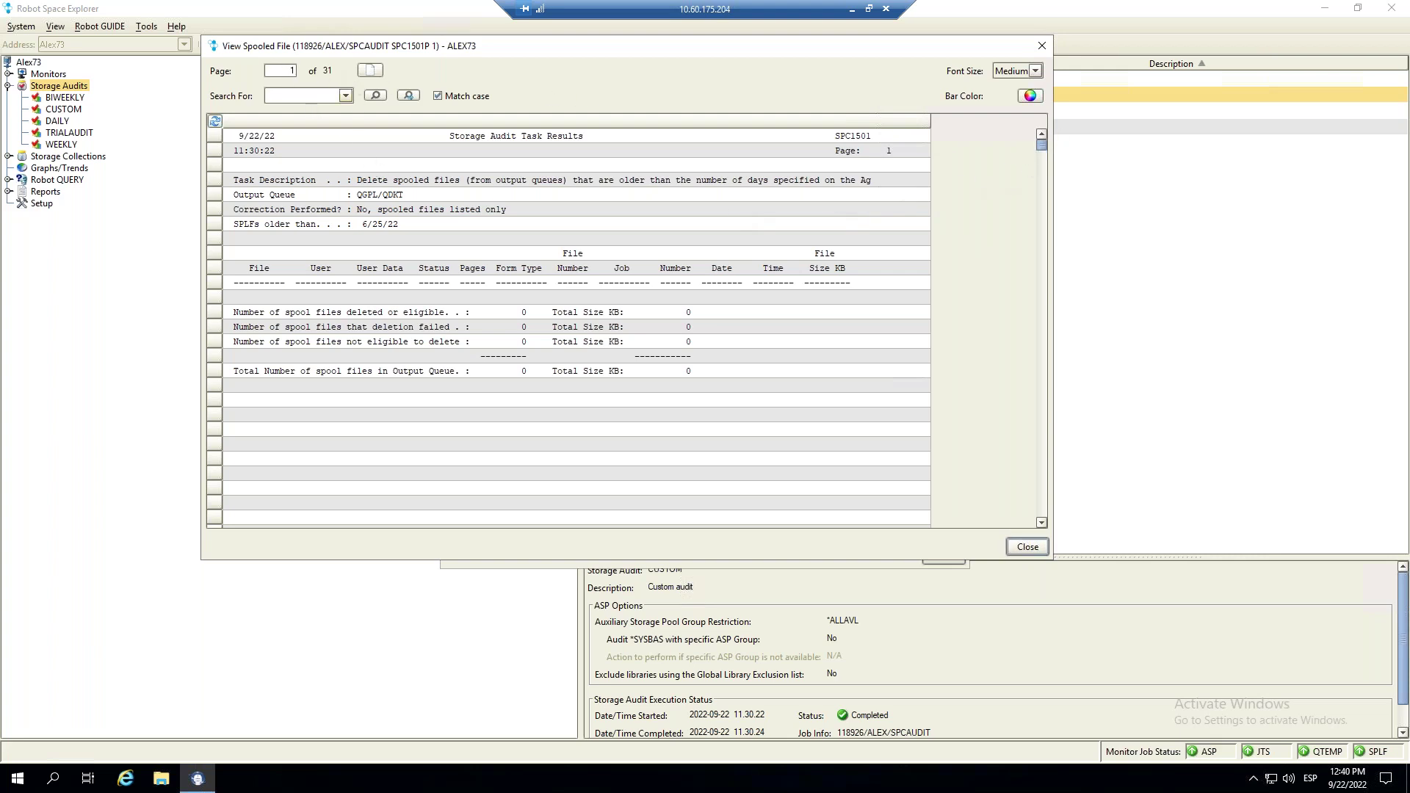
click(290, 70)
text(31)
key(Return)
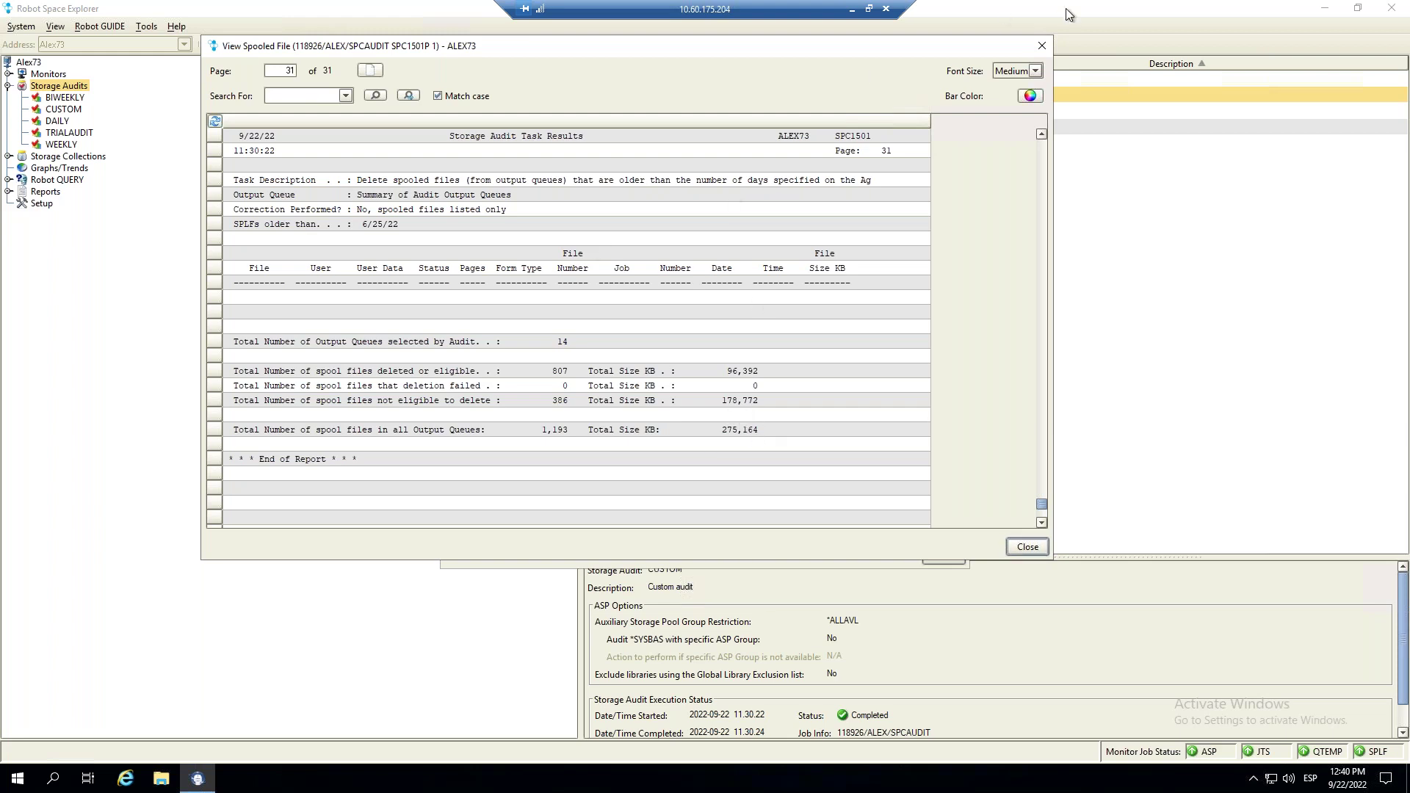
click(1042, 46)
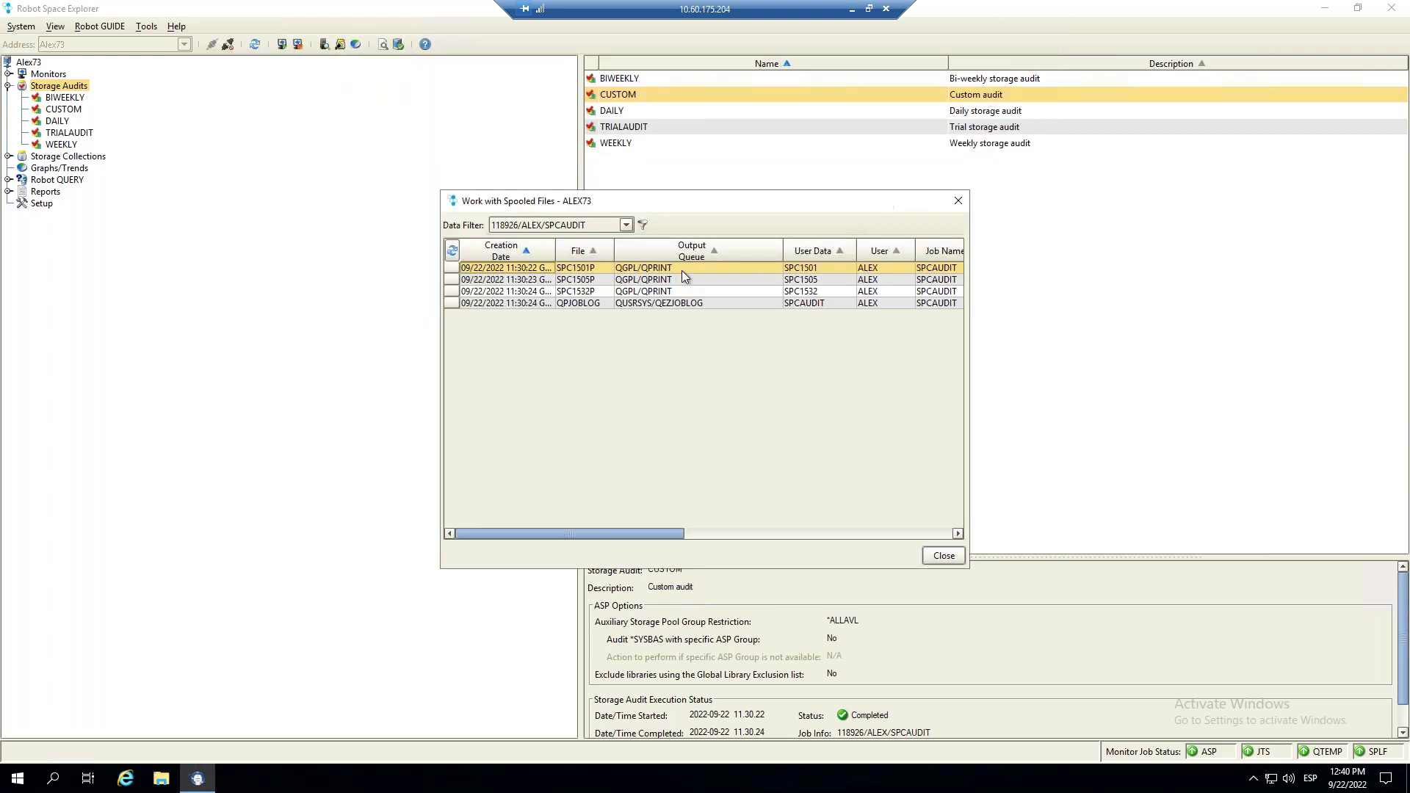
View the SPC1505P spooled file in an enlarged window, read the potential savings at the end of page 6, and close it.
right_click(601, 272)
right_click(595, 284)
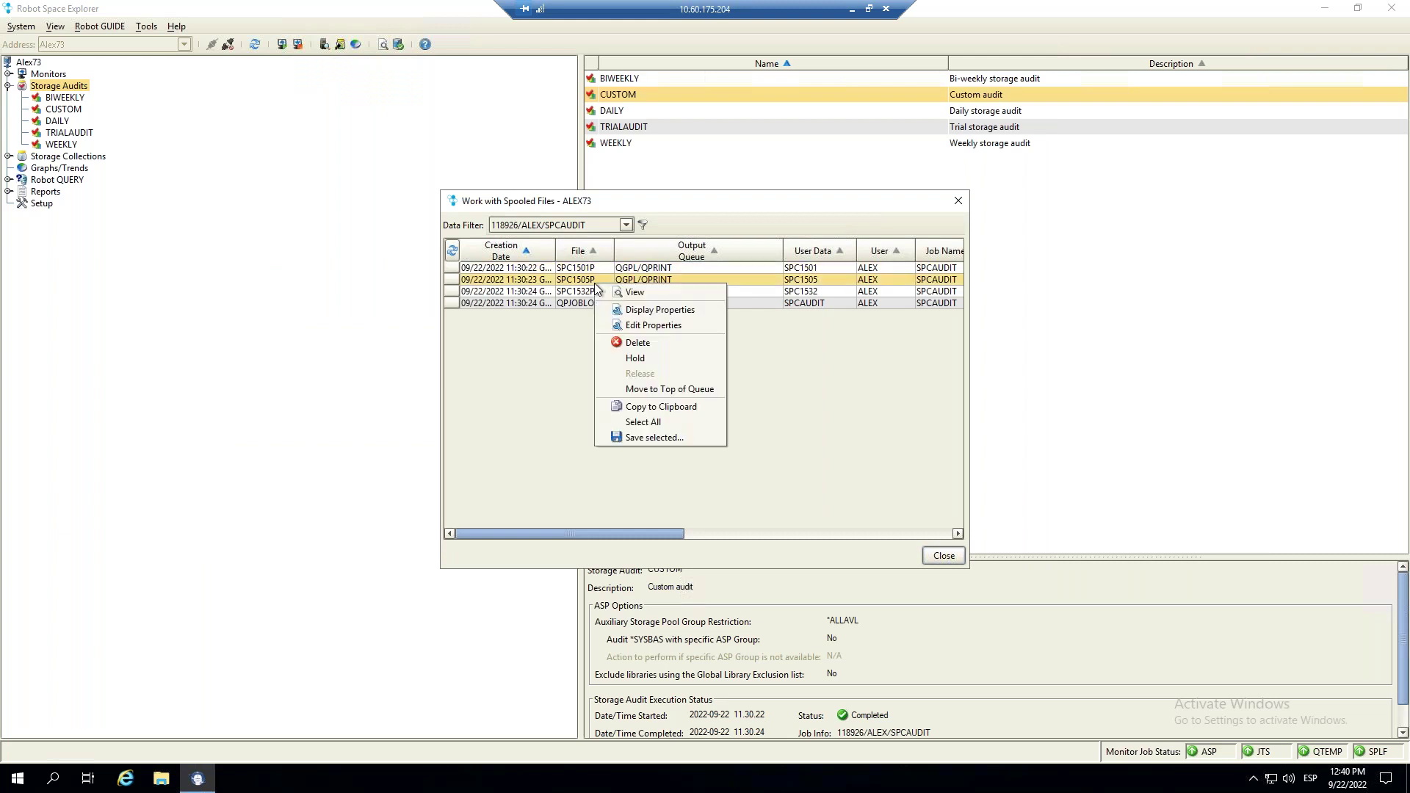
click(636, 297)
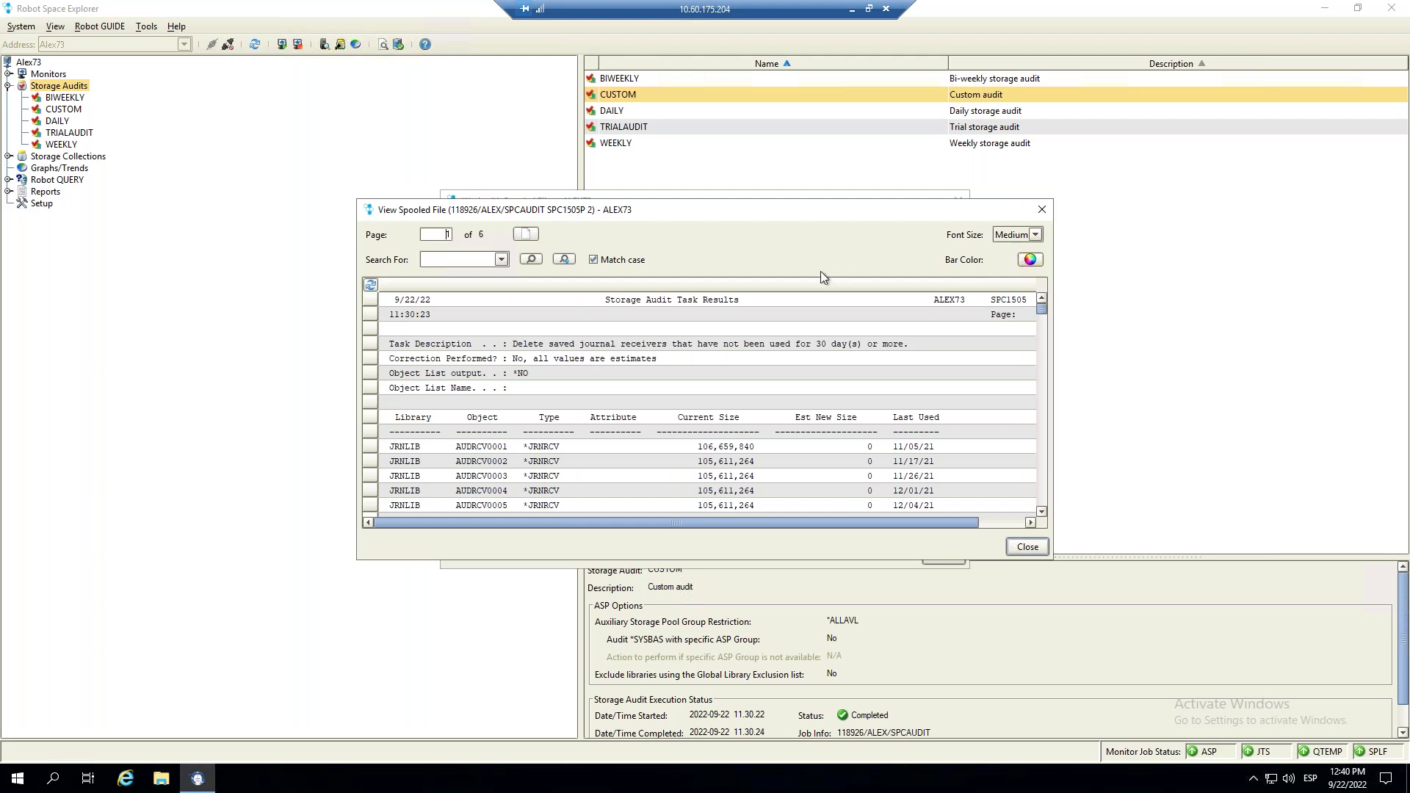
drag(929, 201, 928, 152)
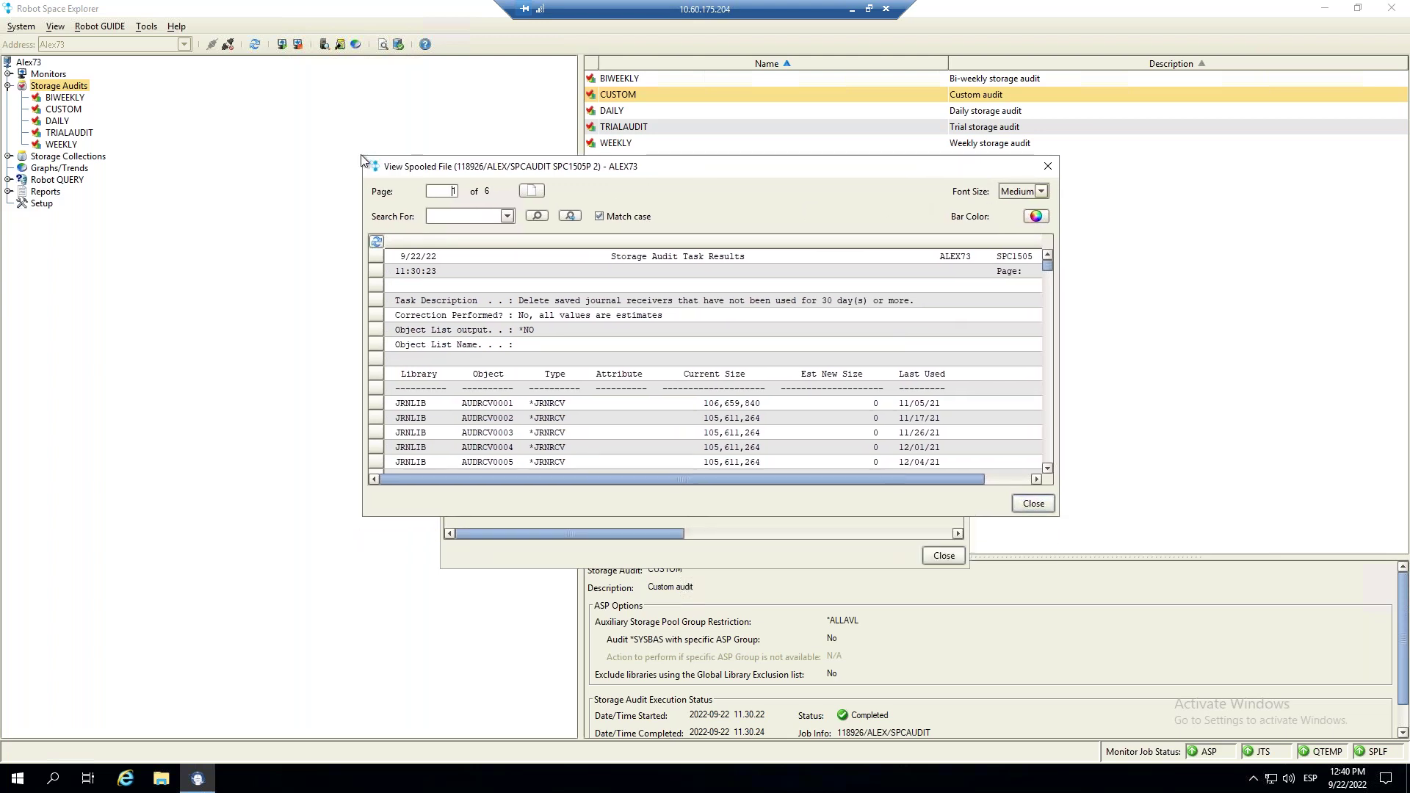
drag(280, 97, 221, 59)
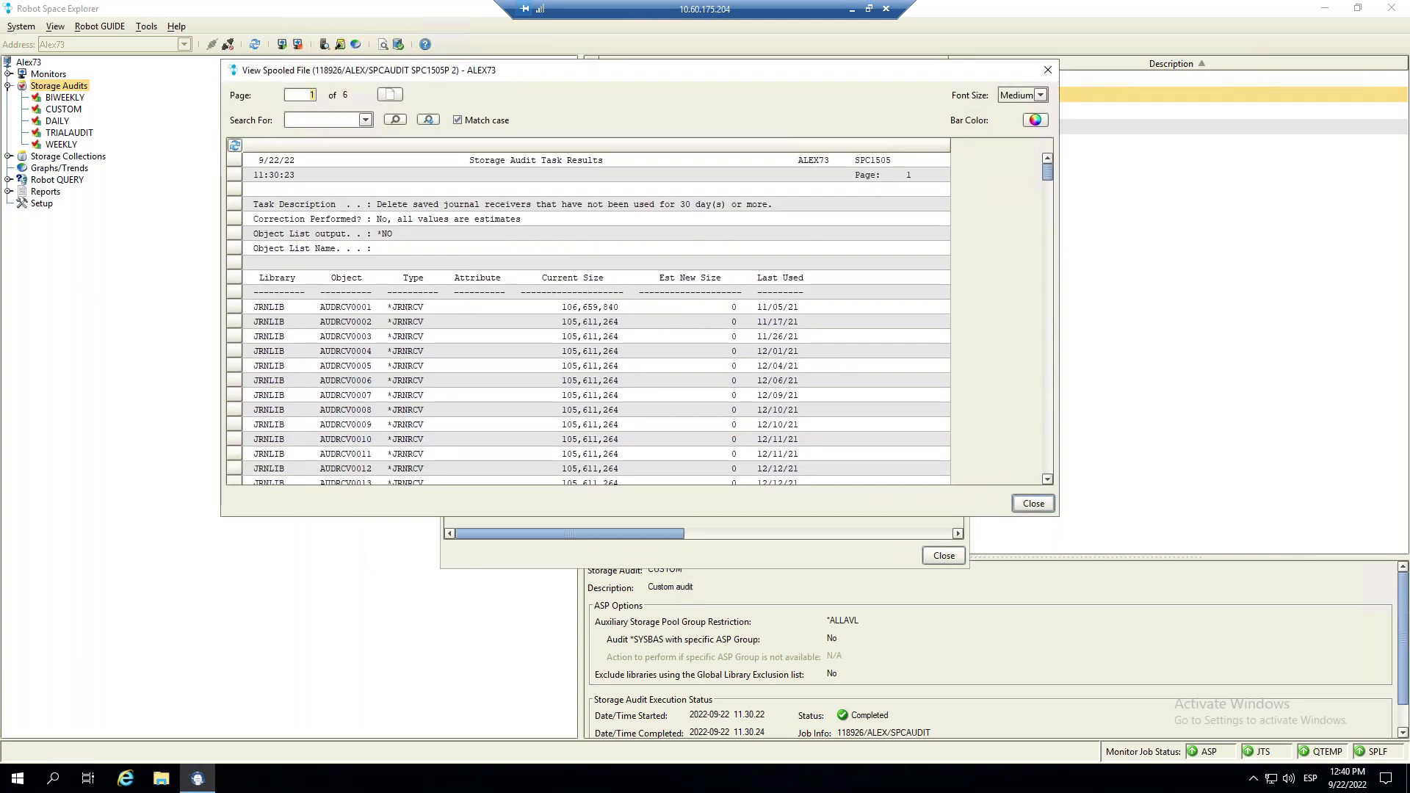
key(Return)
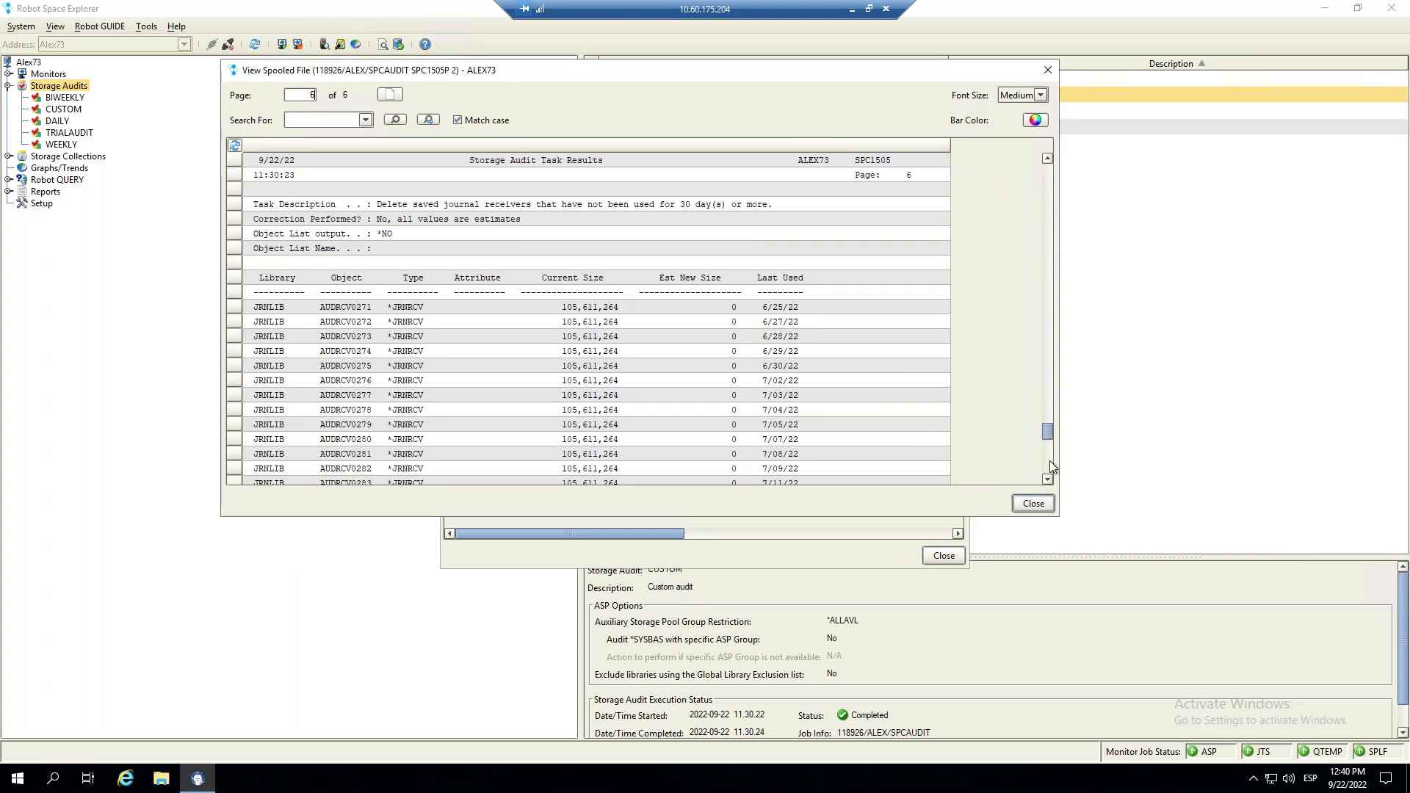
click(1047, 479)
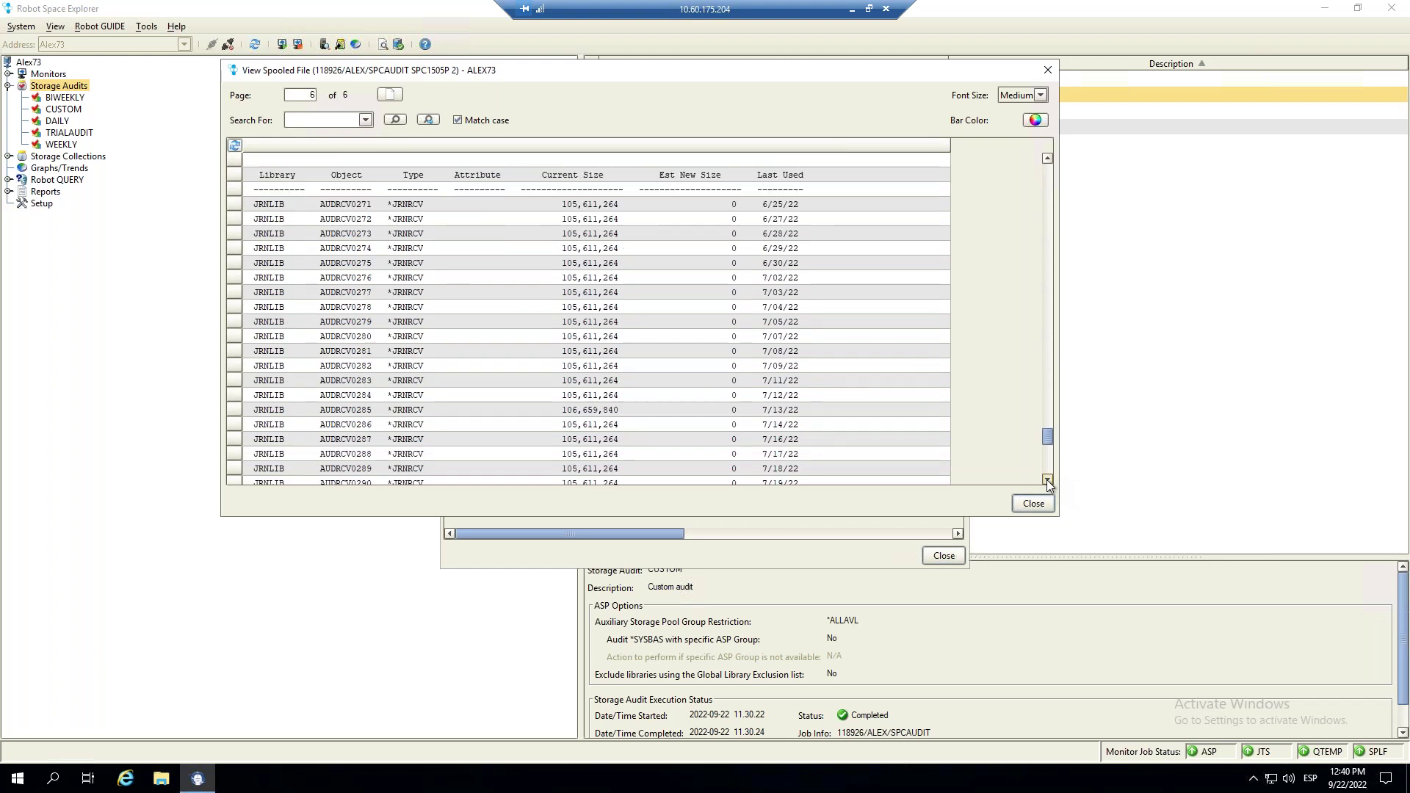
click(1047, 479)
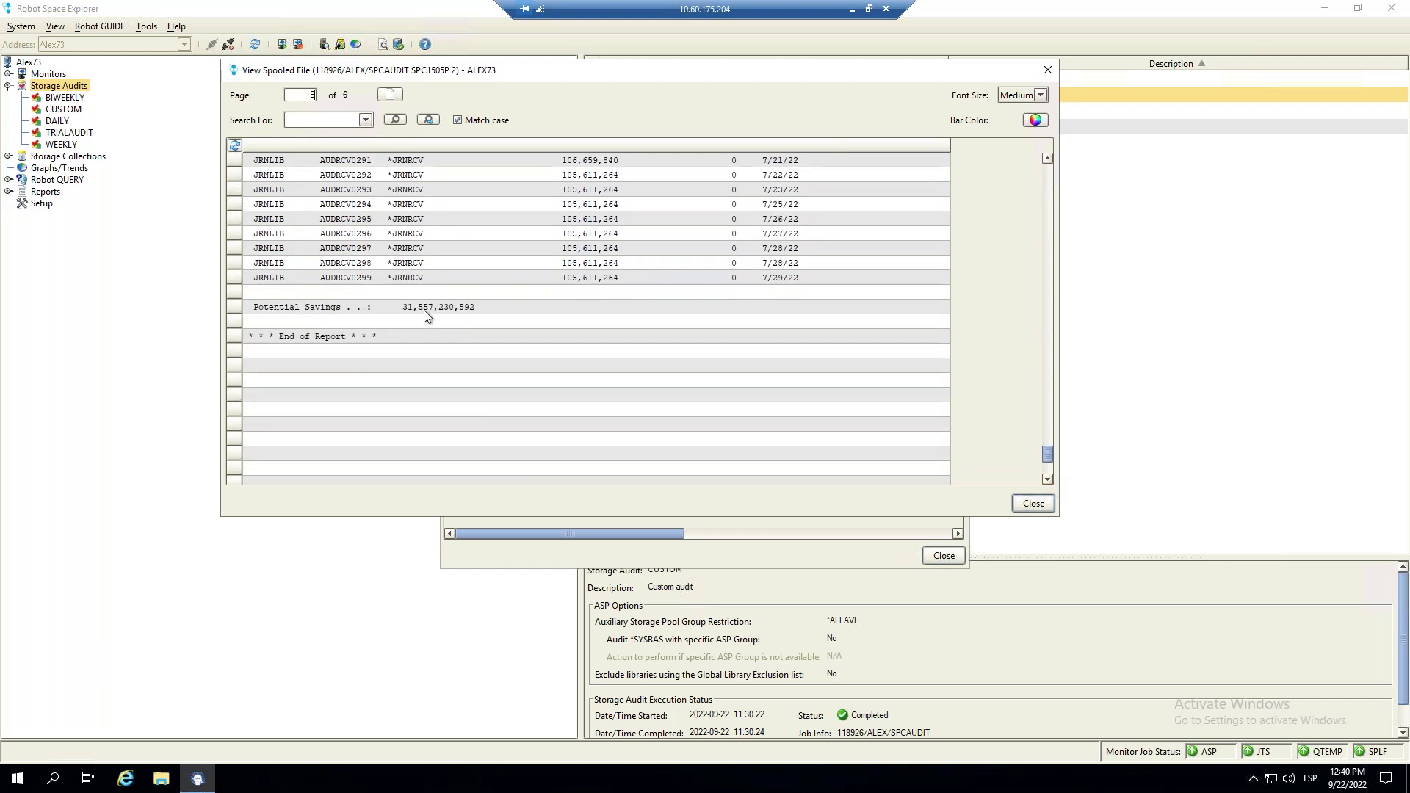
click(1032, 503)
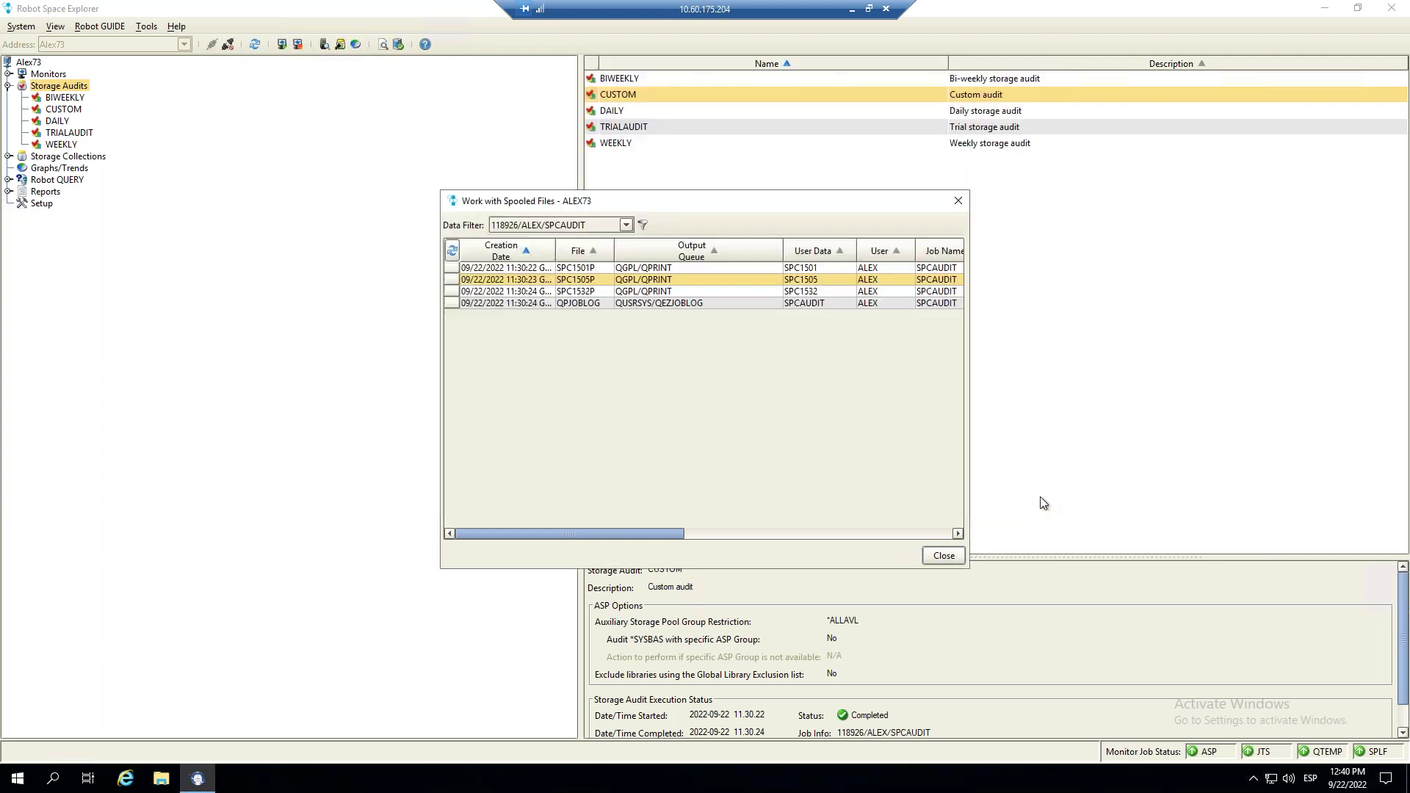
View the SPC1532P spooled file in an enlarged window, review its listed IFS files with their ages and purge days, and close it.
right_click(528, 294)
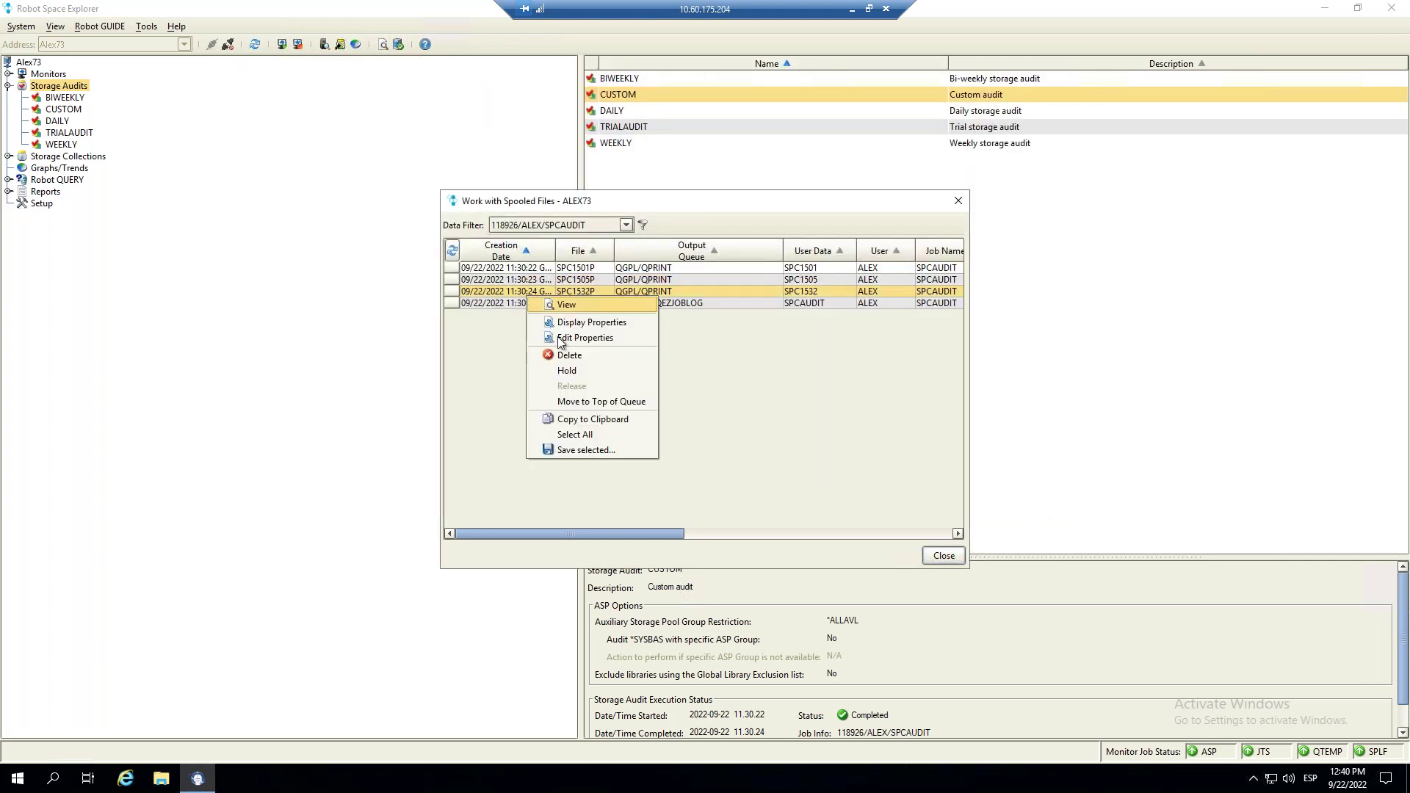
click(570, 307)
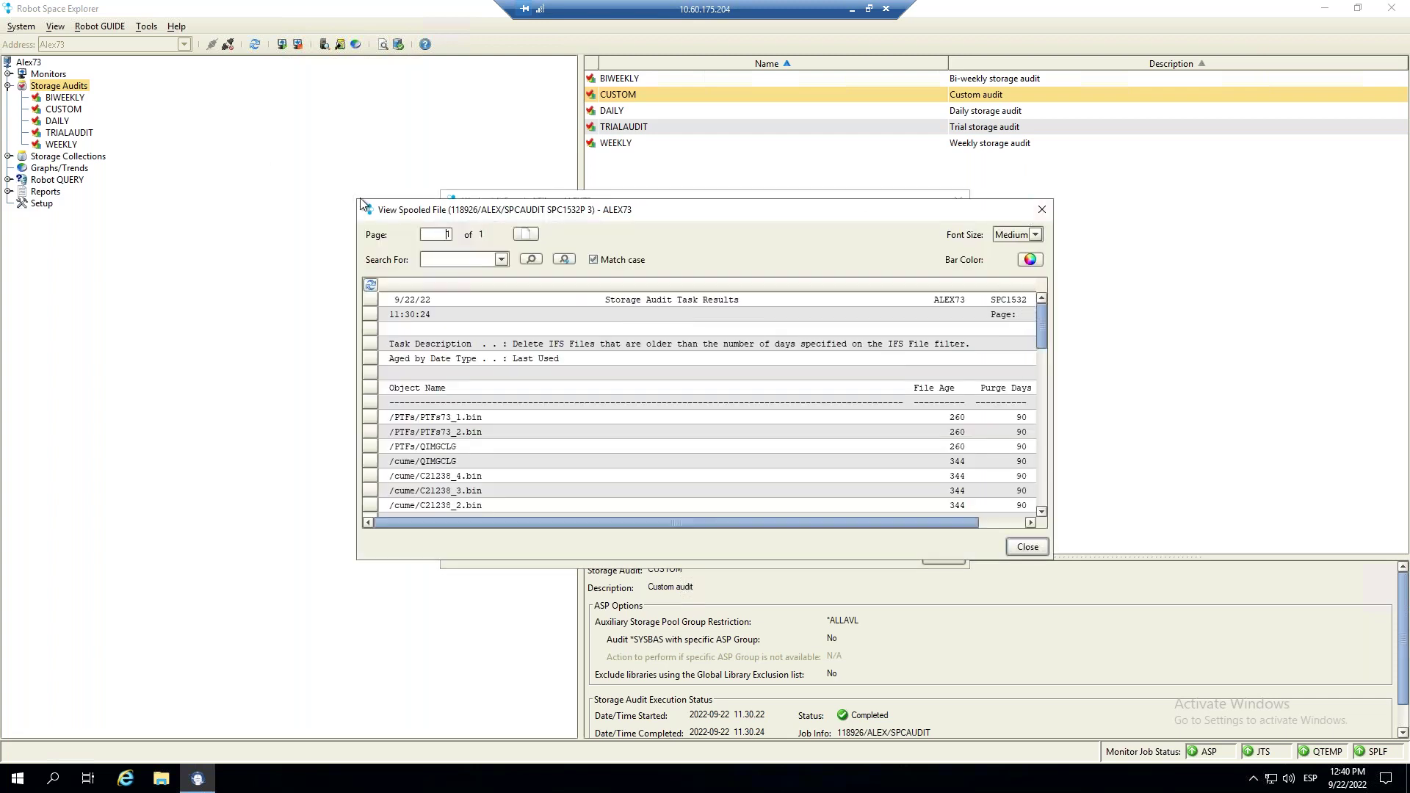
drag(355, 195, 208, 71)
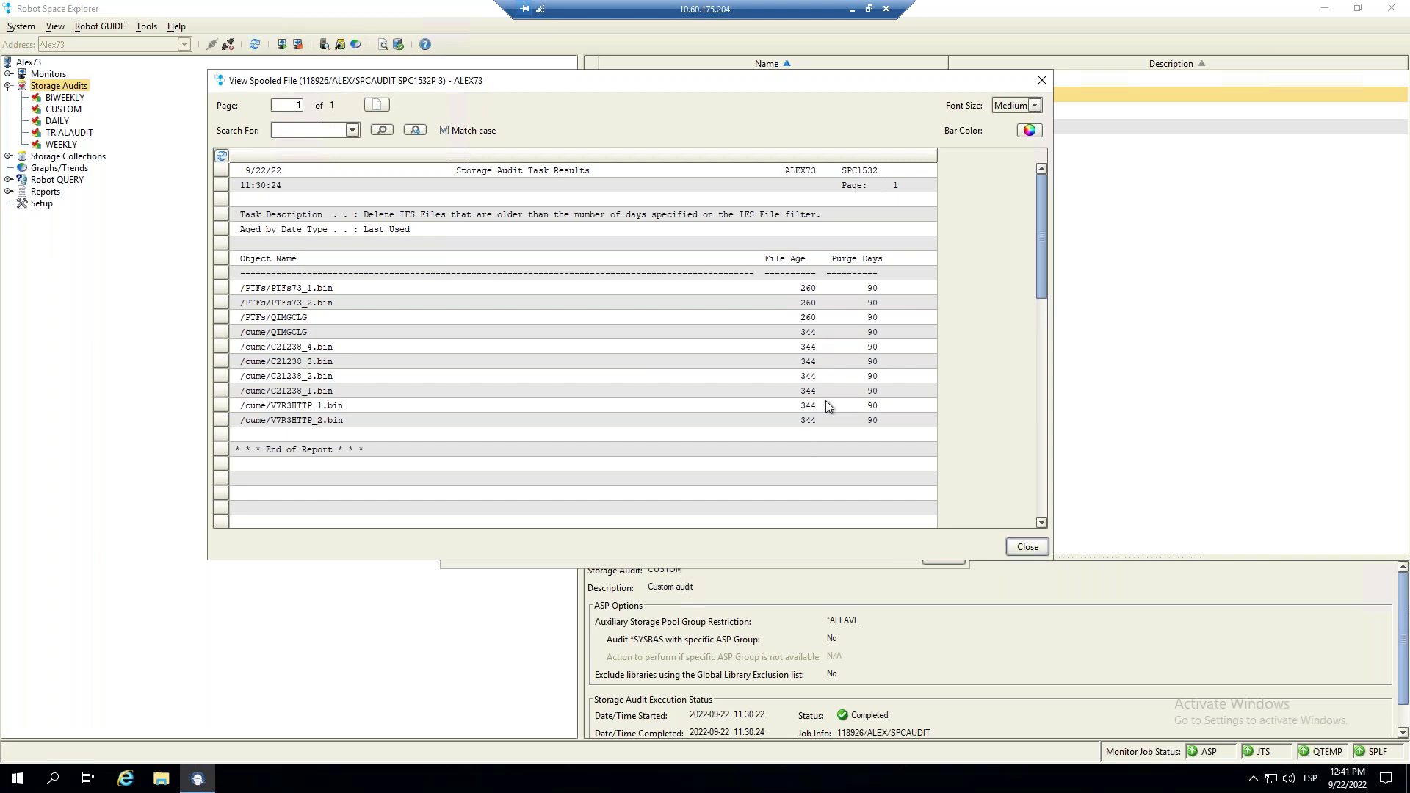
click(1028, 547)
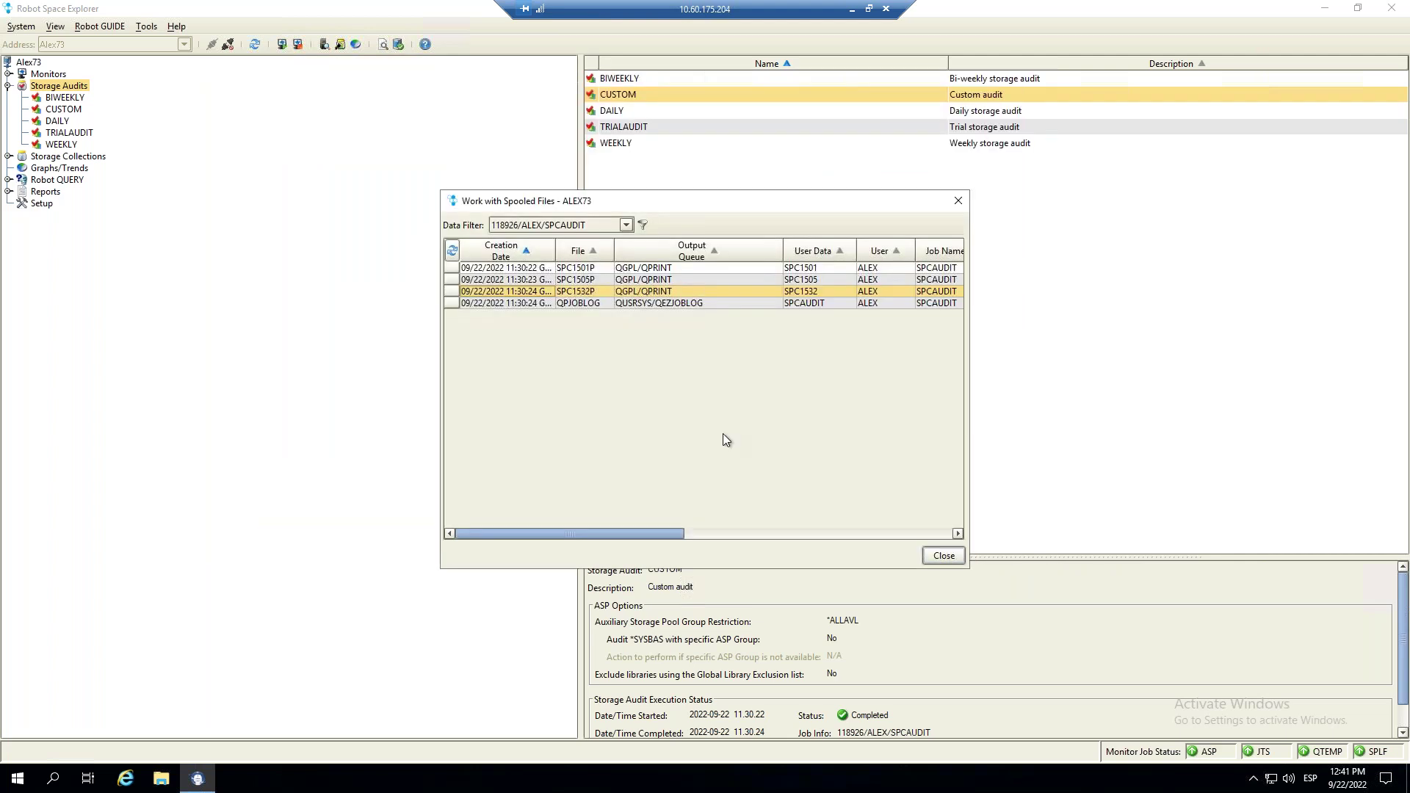
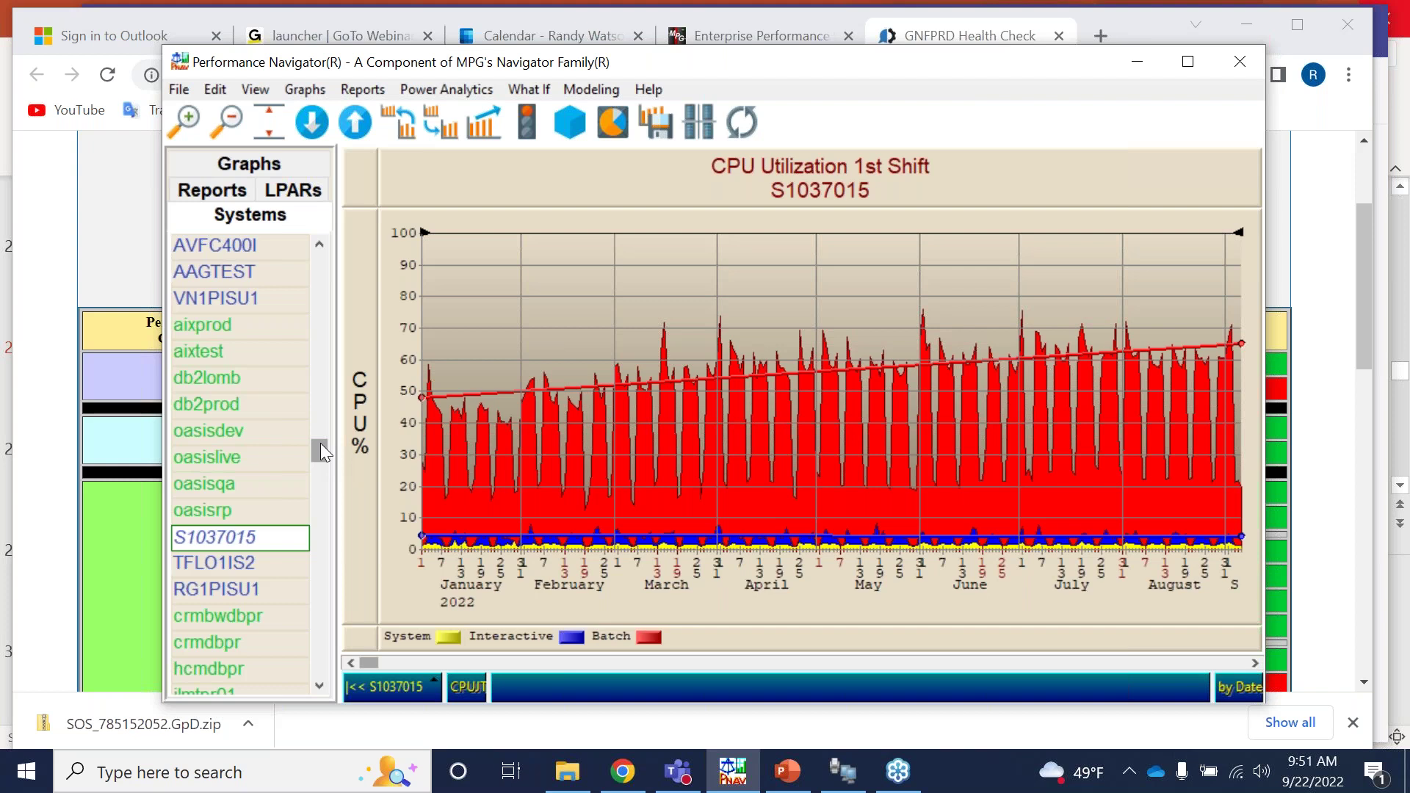
In Performance Navigator, review the batch trend statistics of S1037015's first-shift CPU utilization graph, and extrapolate the graph's trends.
mouse_move(628, 477)
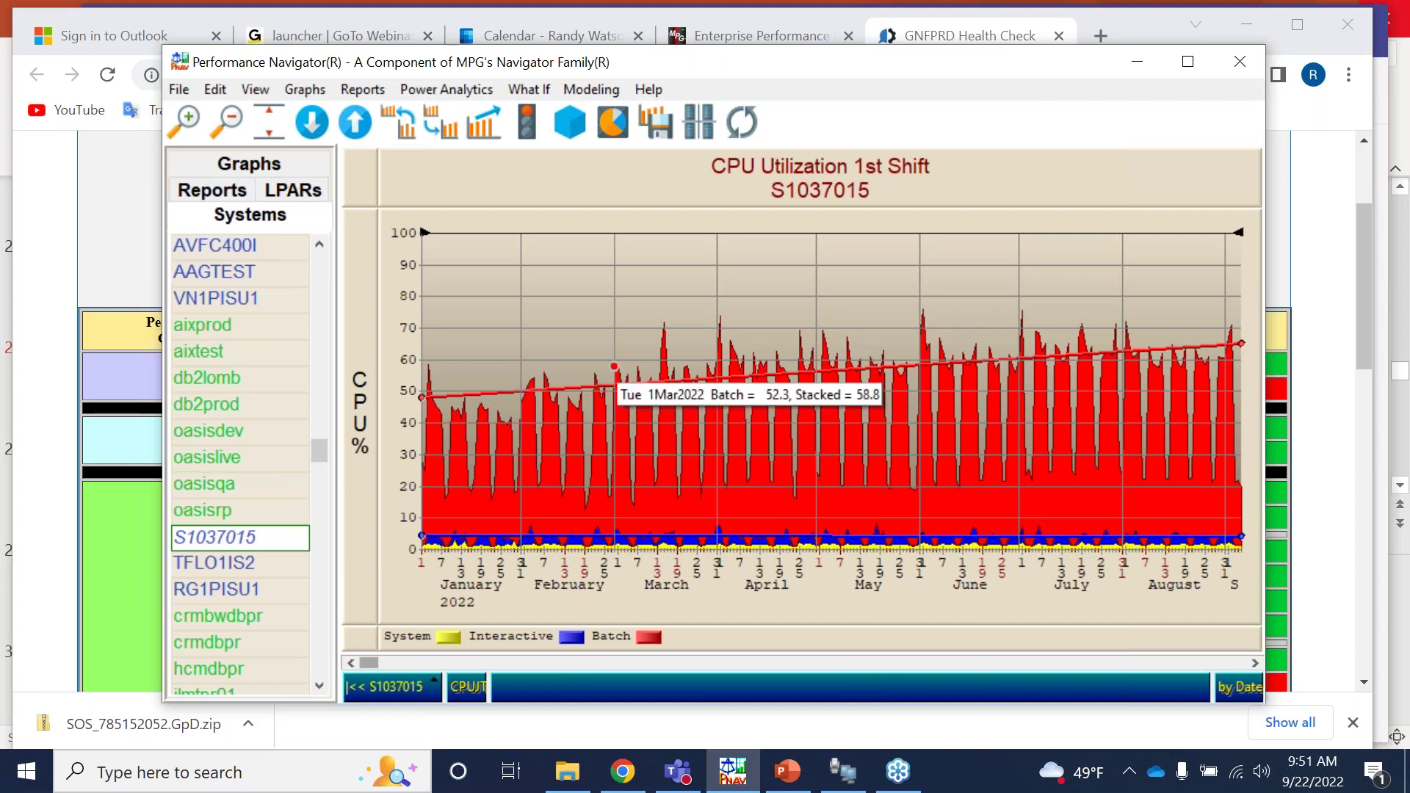
mouse_move(544, 373)
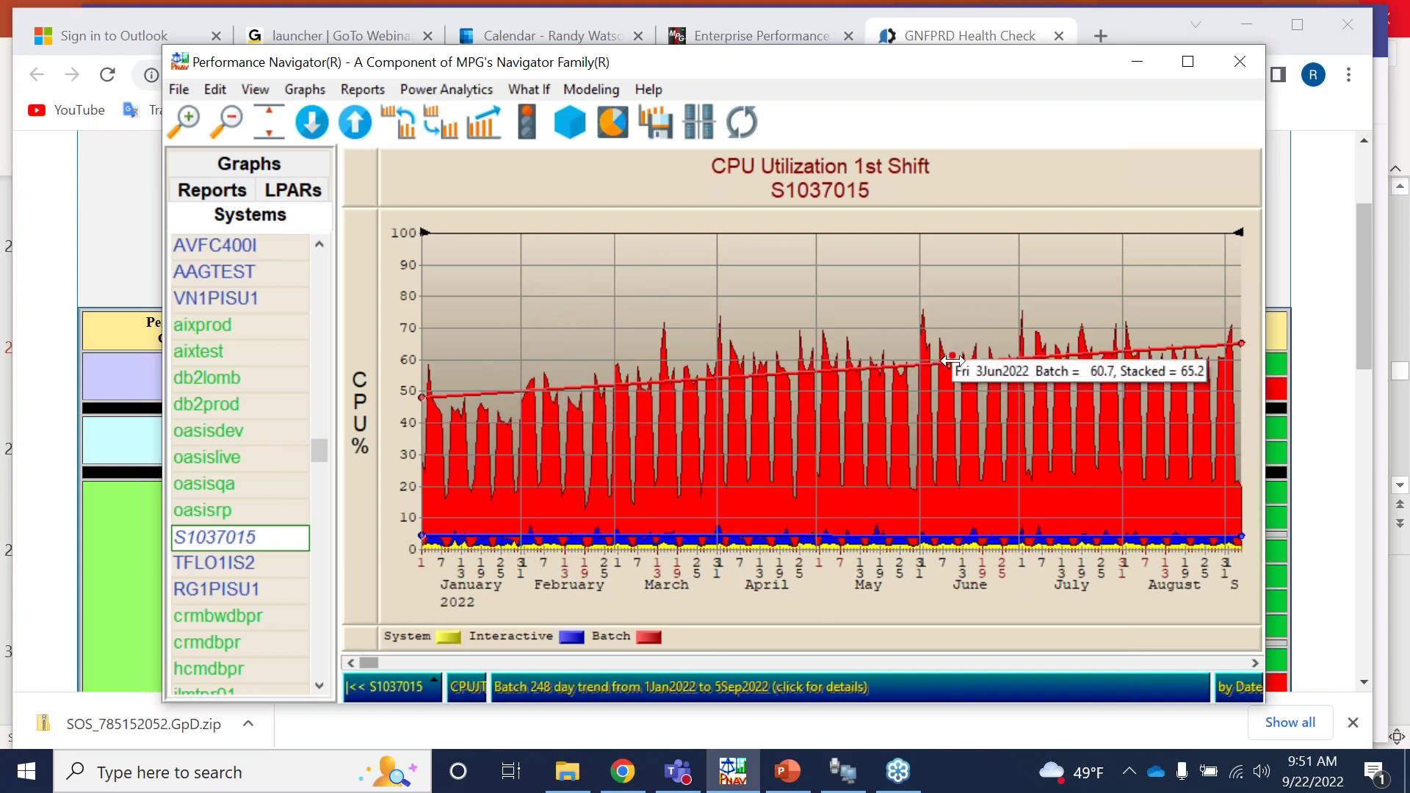
click(525, 391)
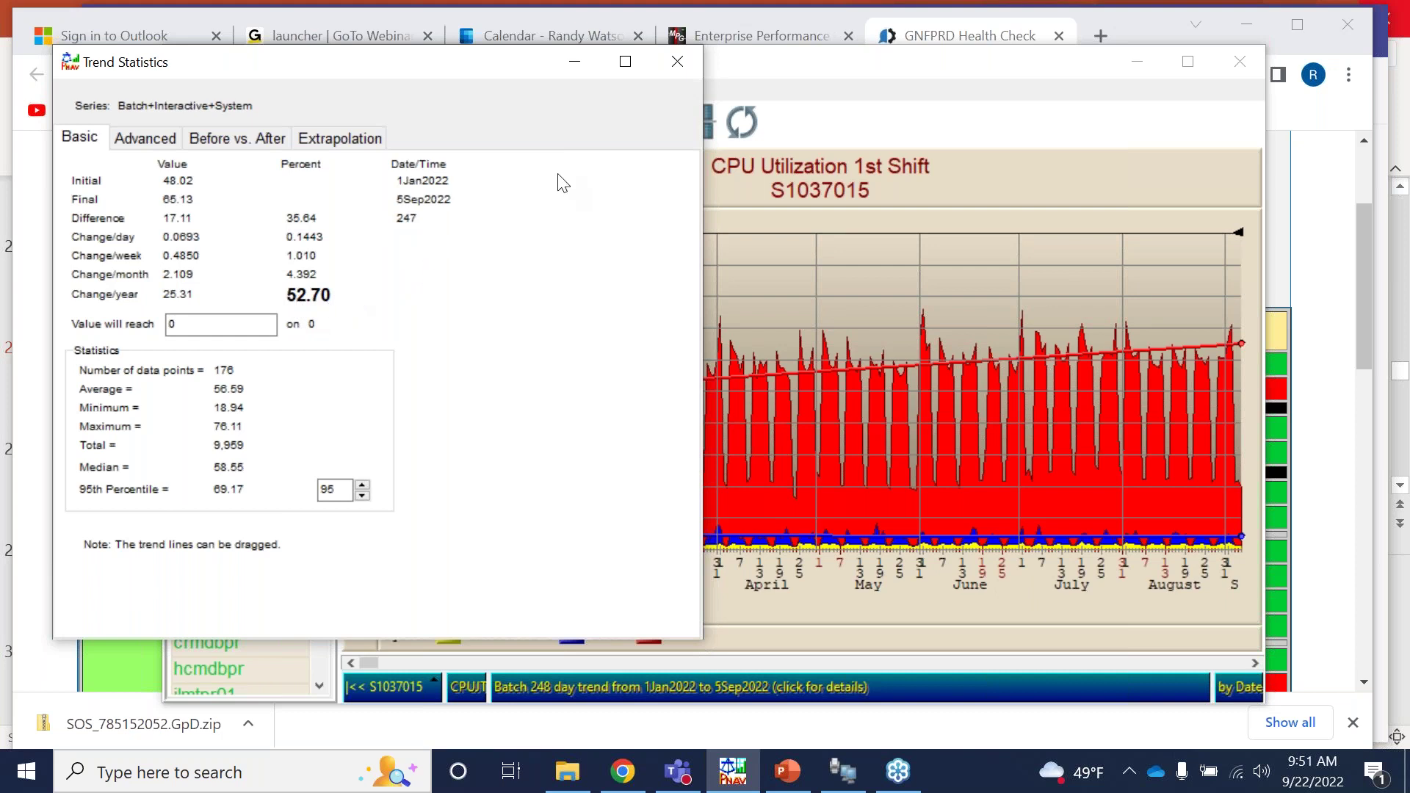
click(677, 63)
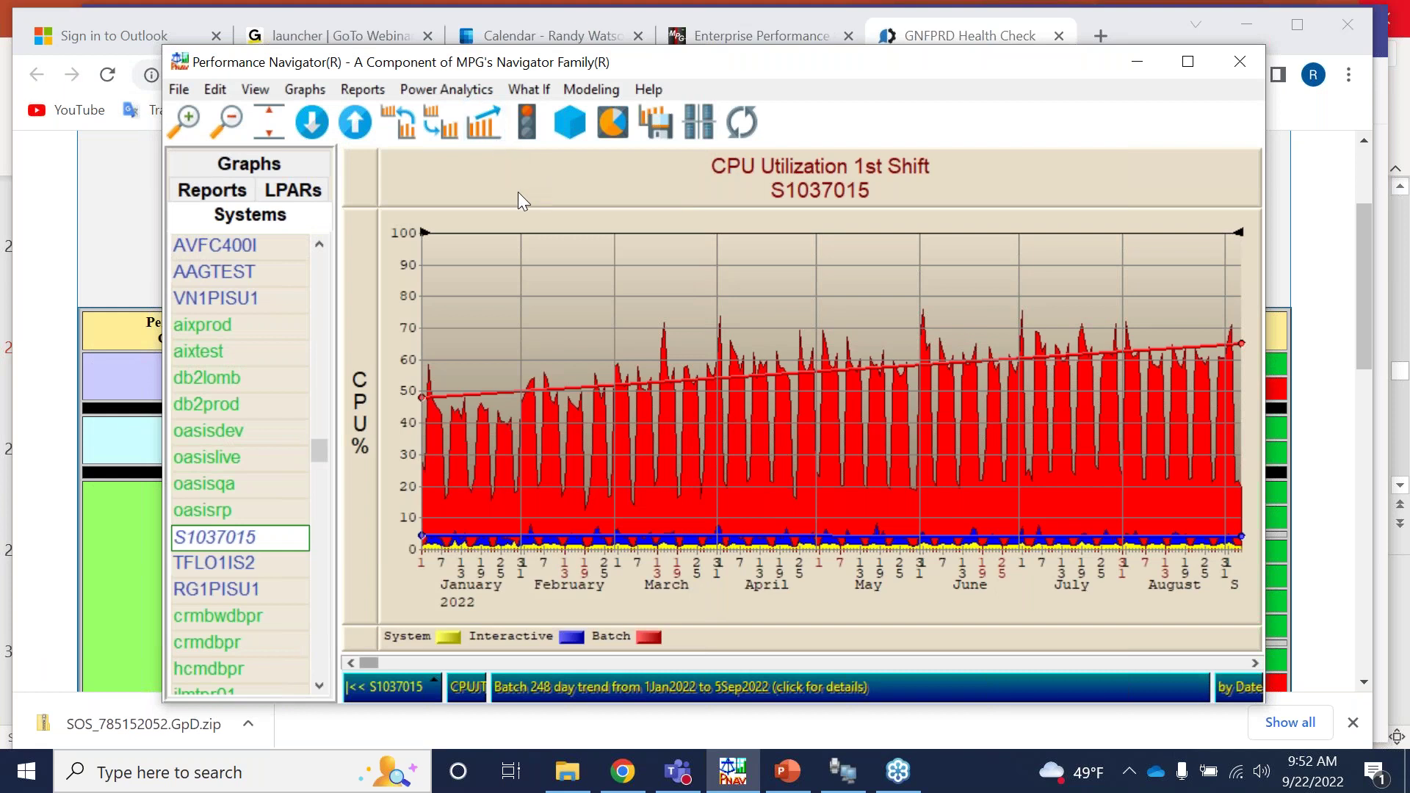
click(482, 119)
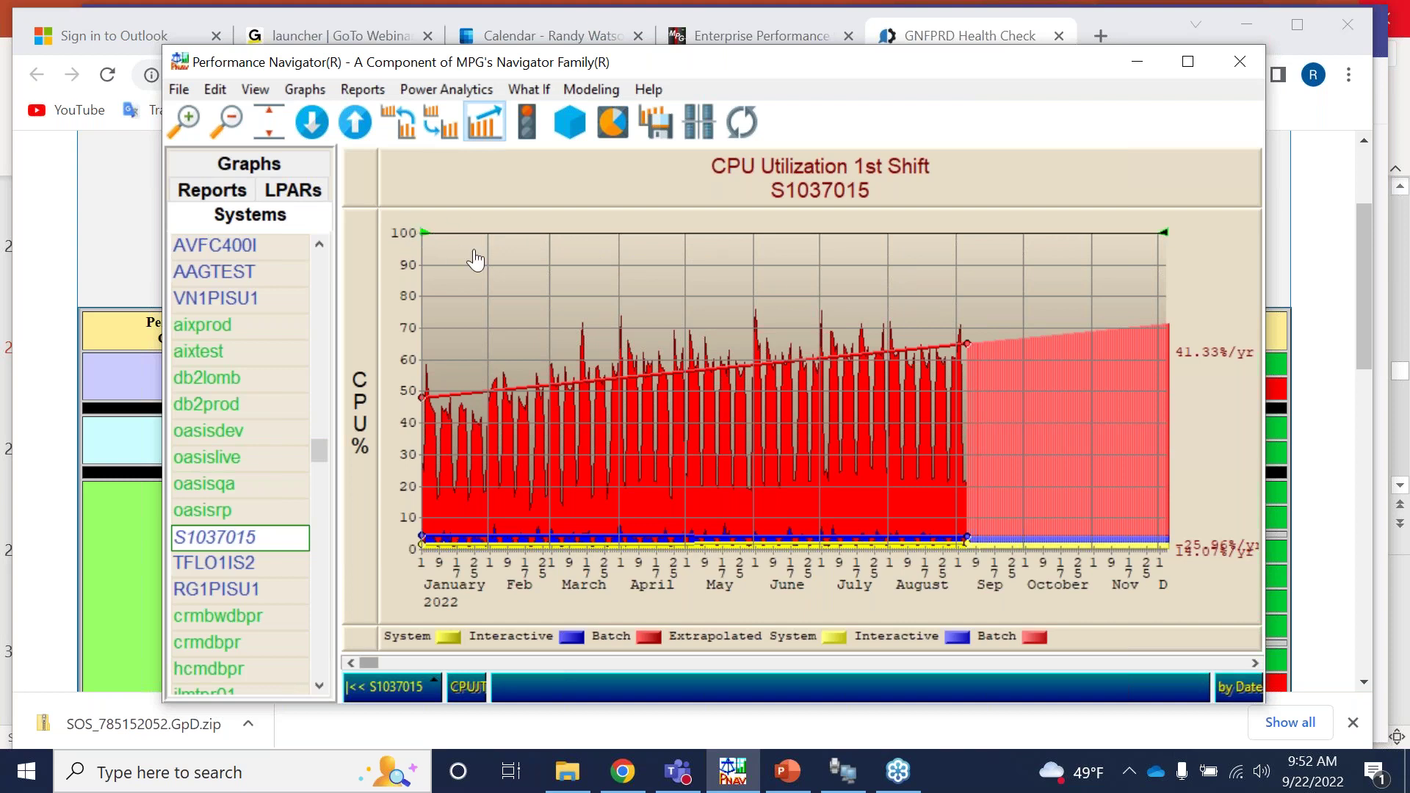
Display the CPU graph of cores allocated for system S1037015.
click(305, 90)
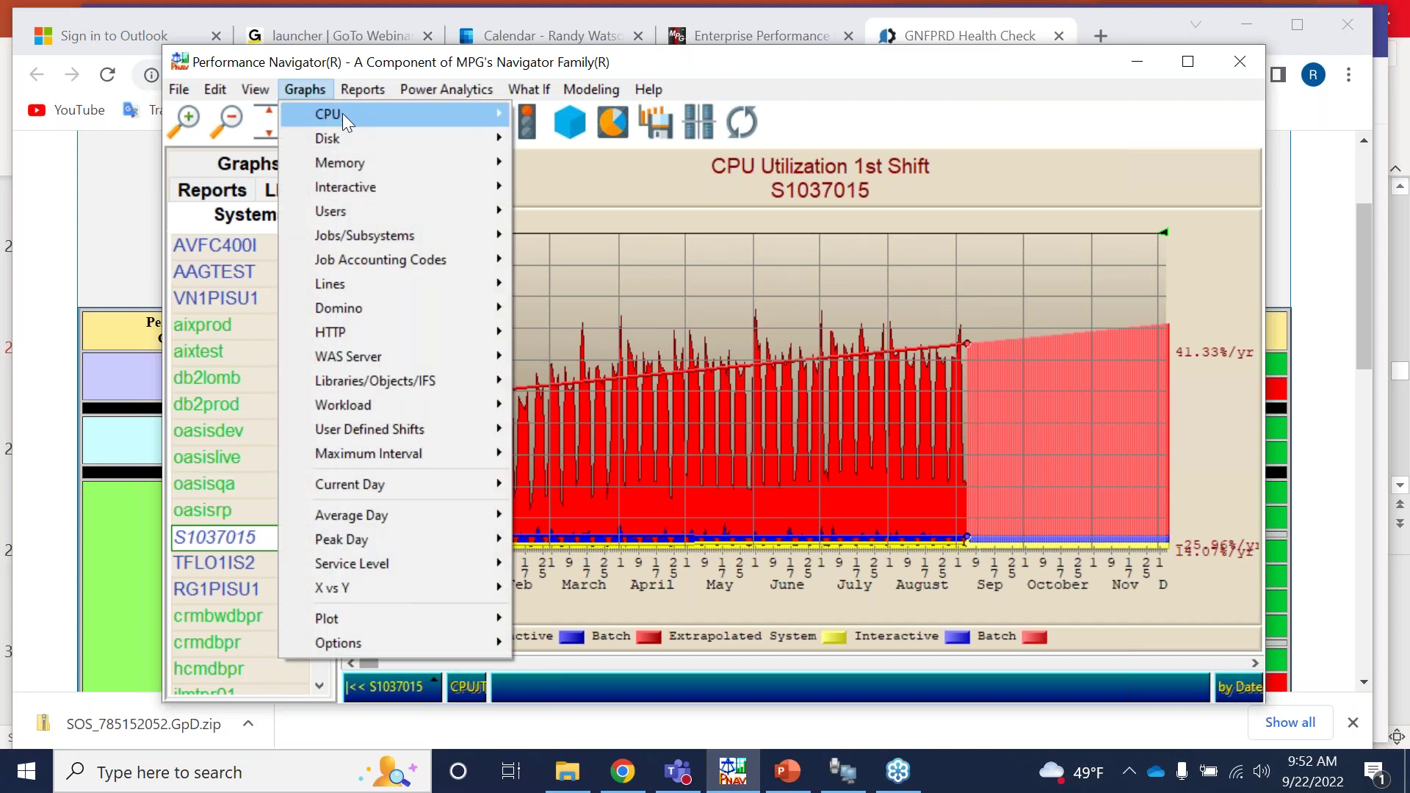
mouse_move(342, 113)
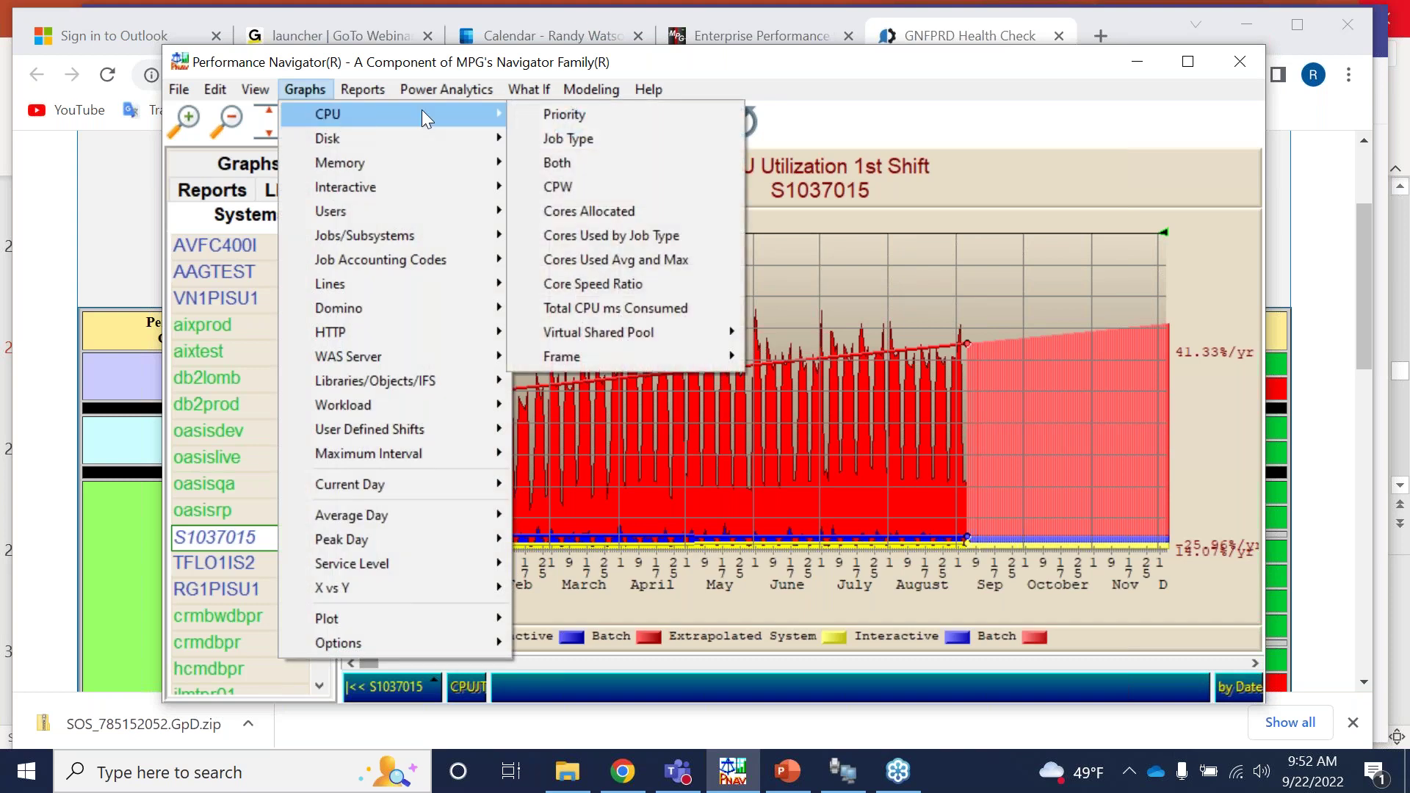
click(581, 211)
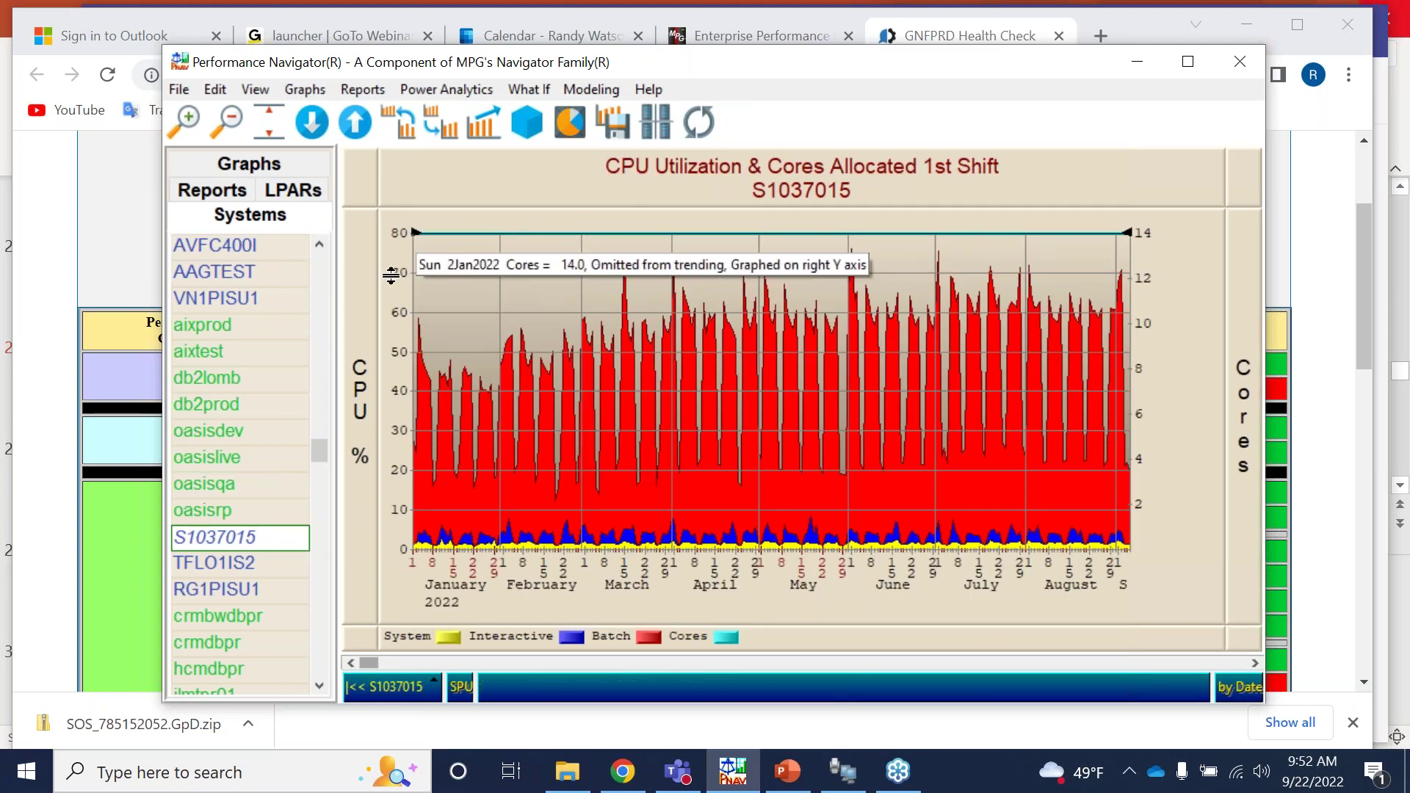
Extend the graph's CPU axis to 100%, and try a date range starting in late April before restoring the range from January.
drag(403, 277, 406, 340)
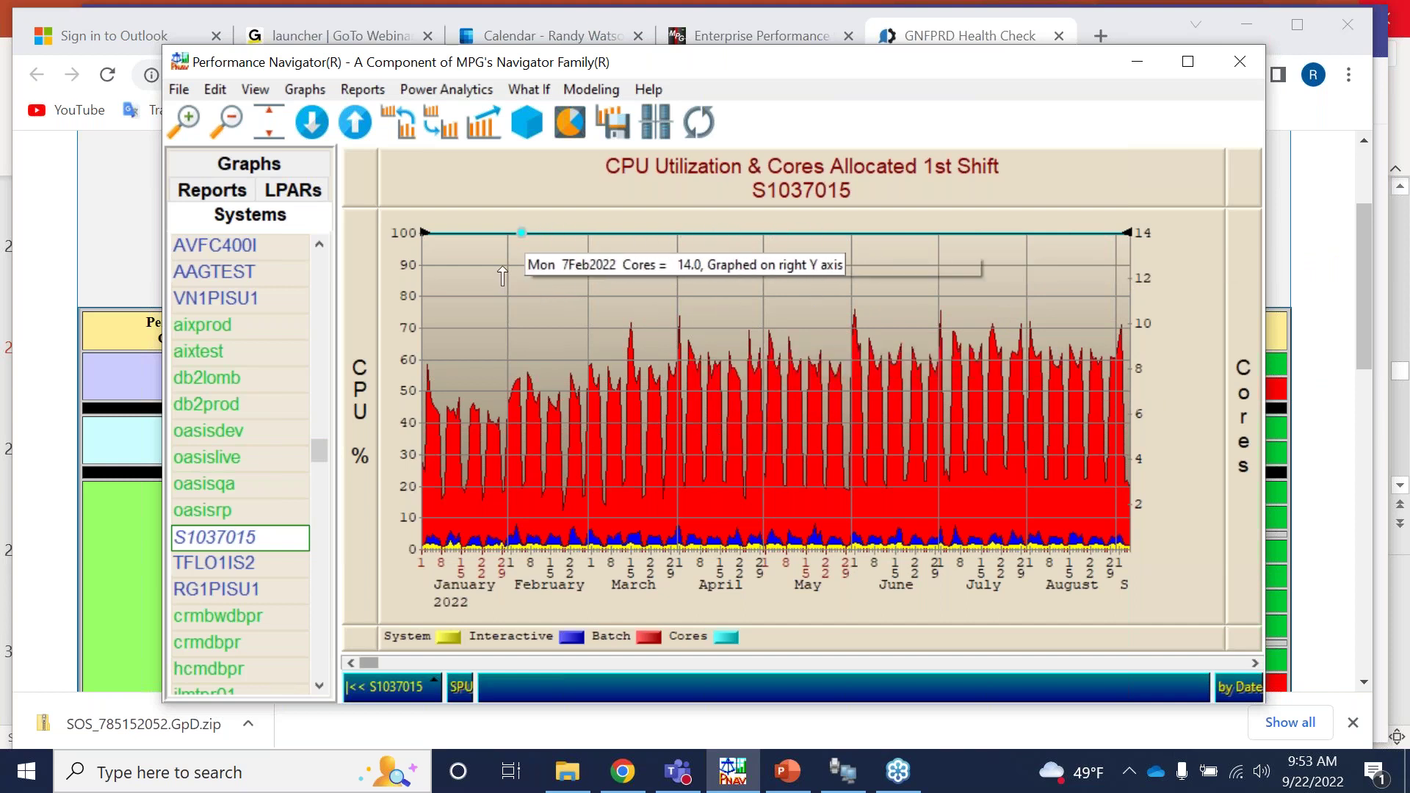
mouse_move(423, 232)
mouse_down()
mouse_move(797, 207)
mouse_move(441, 207)
mouse_move(732, 207)
mouse_up()
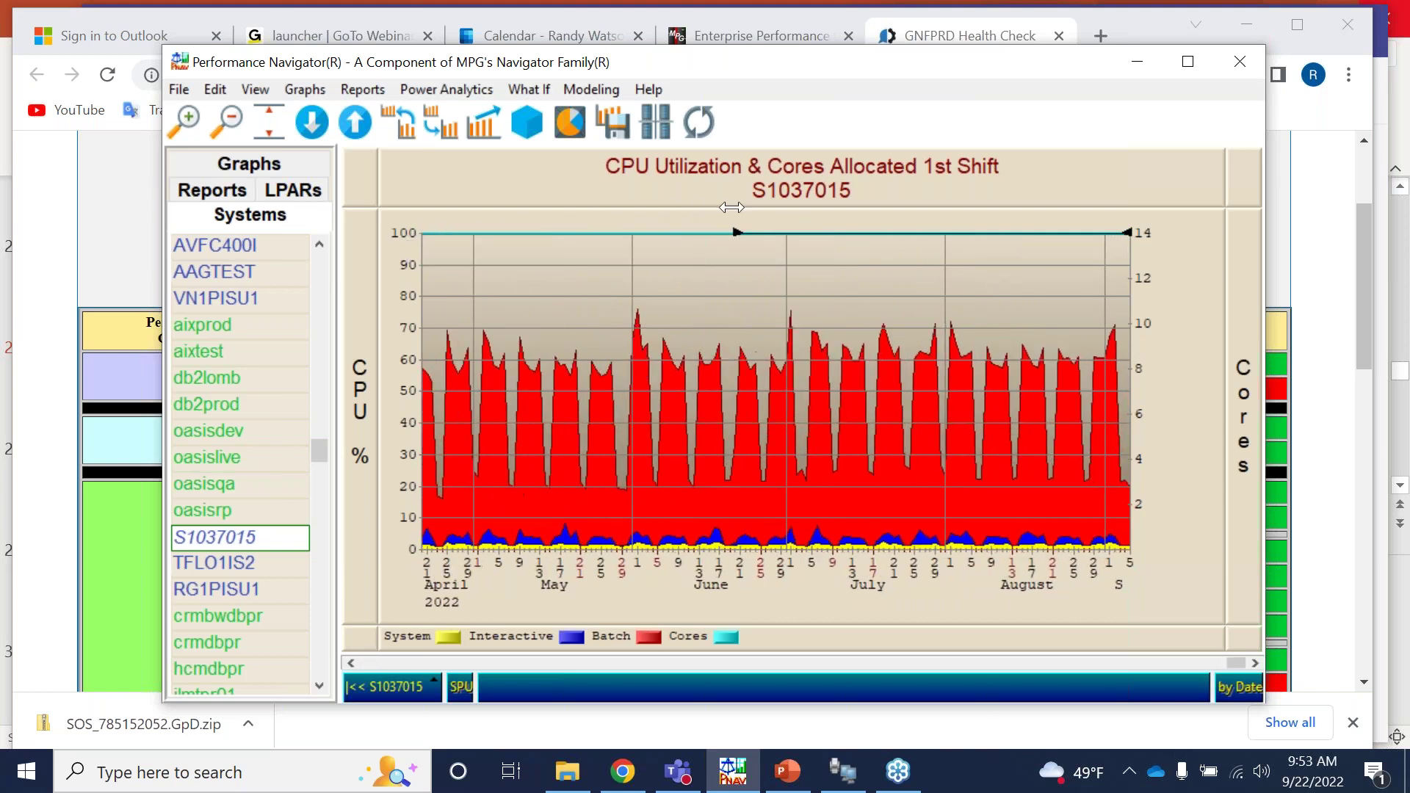
mouse_move(729, 232)
mouse_down()
mouse_move(441, 257)
mouse_move(640, 257)
mouse_move(377, 254)
mouse_up()
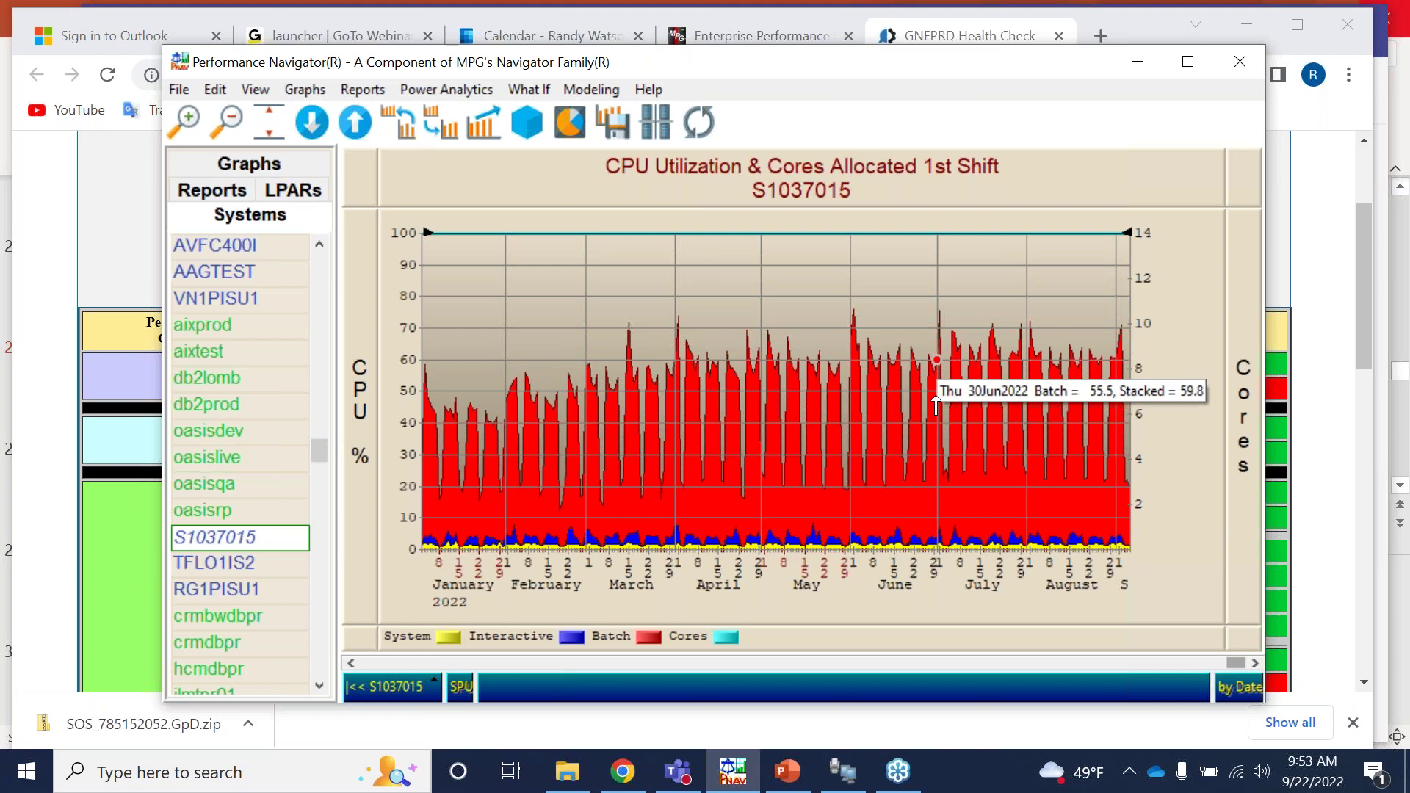
click(305, 89)
mouse_move(322, 110)
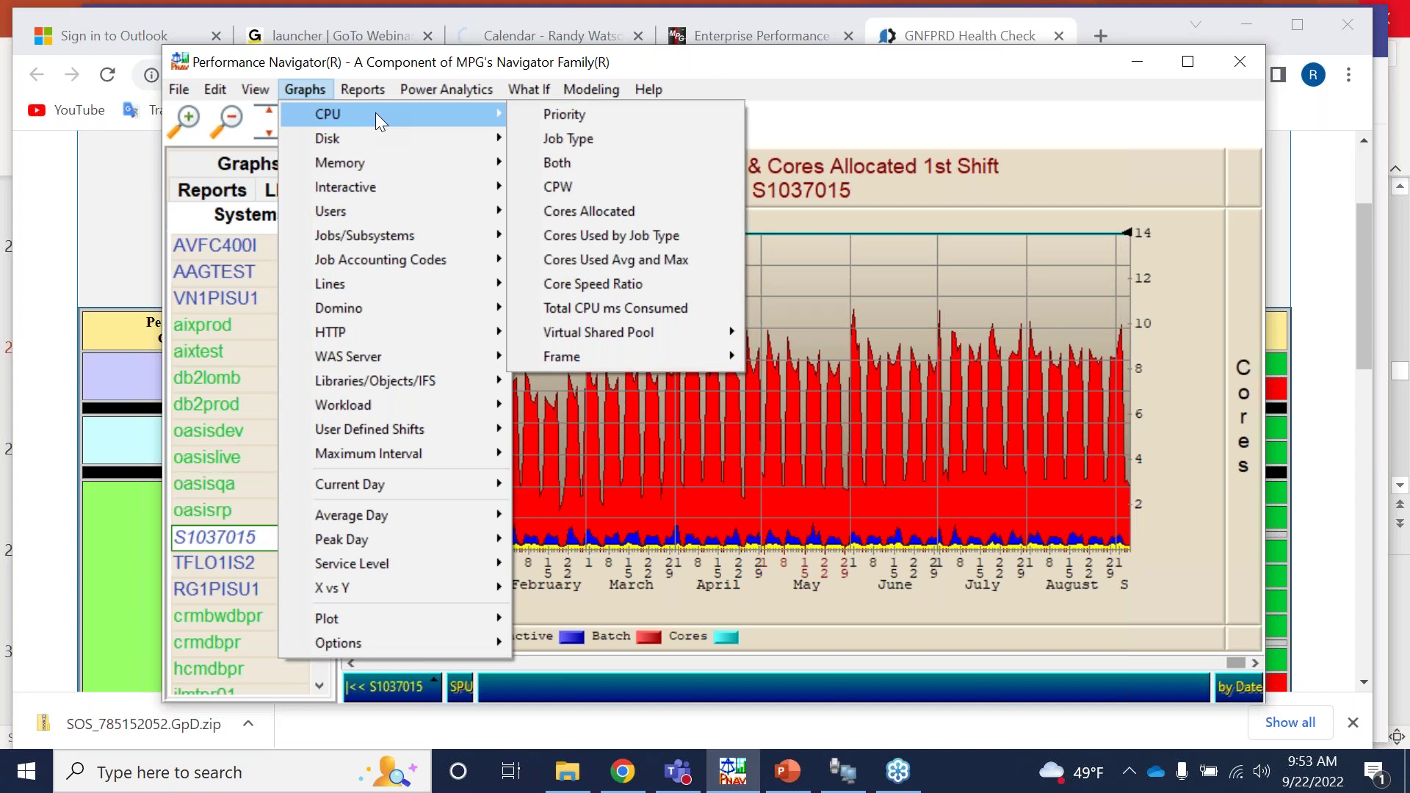
click(372, 89)
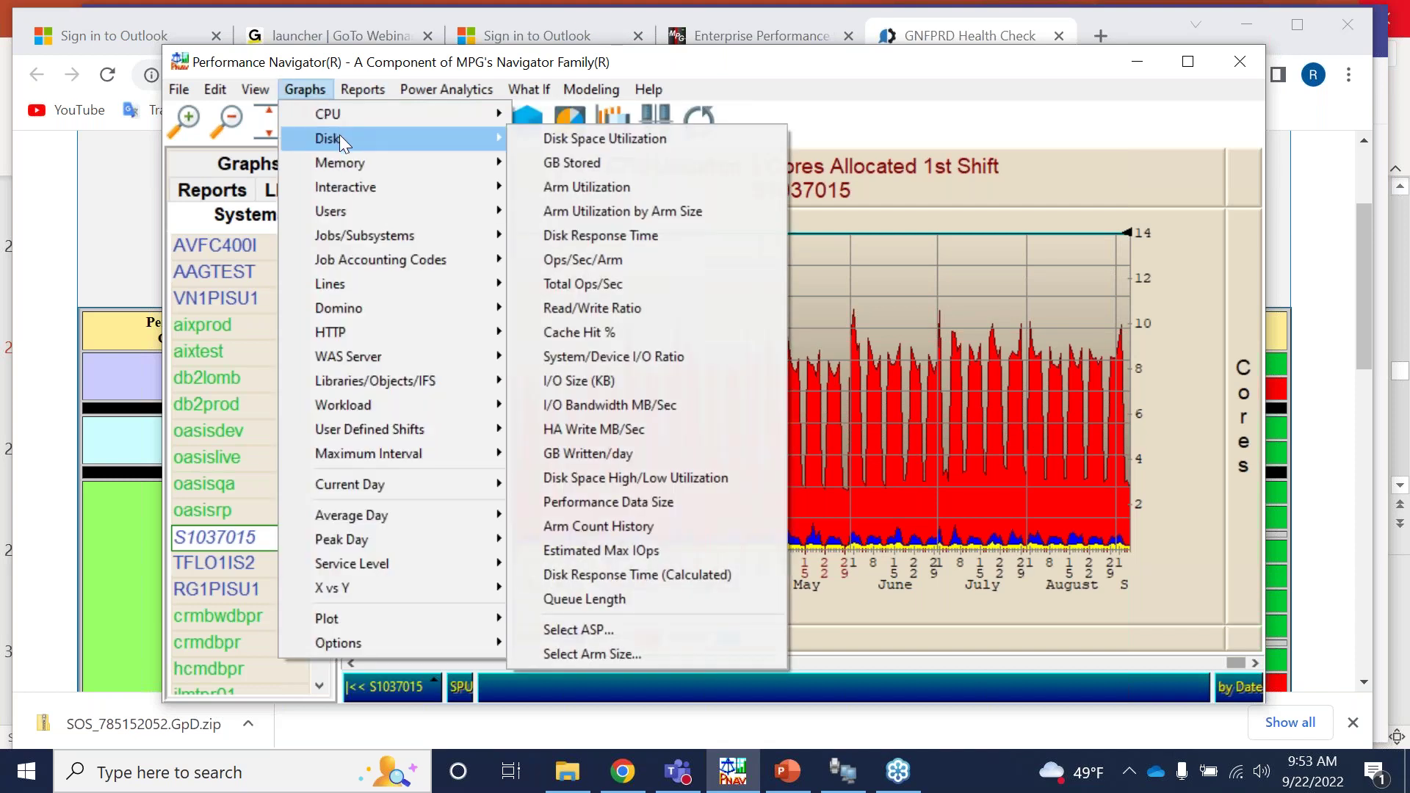
mouse_move(347, 163)
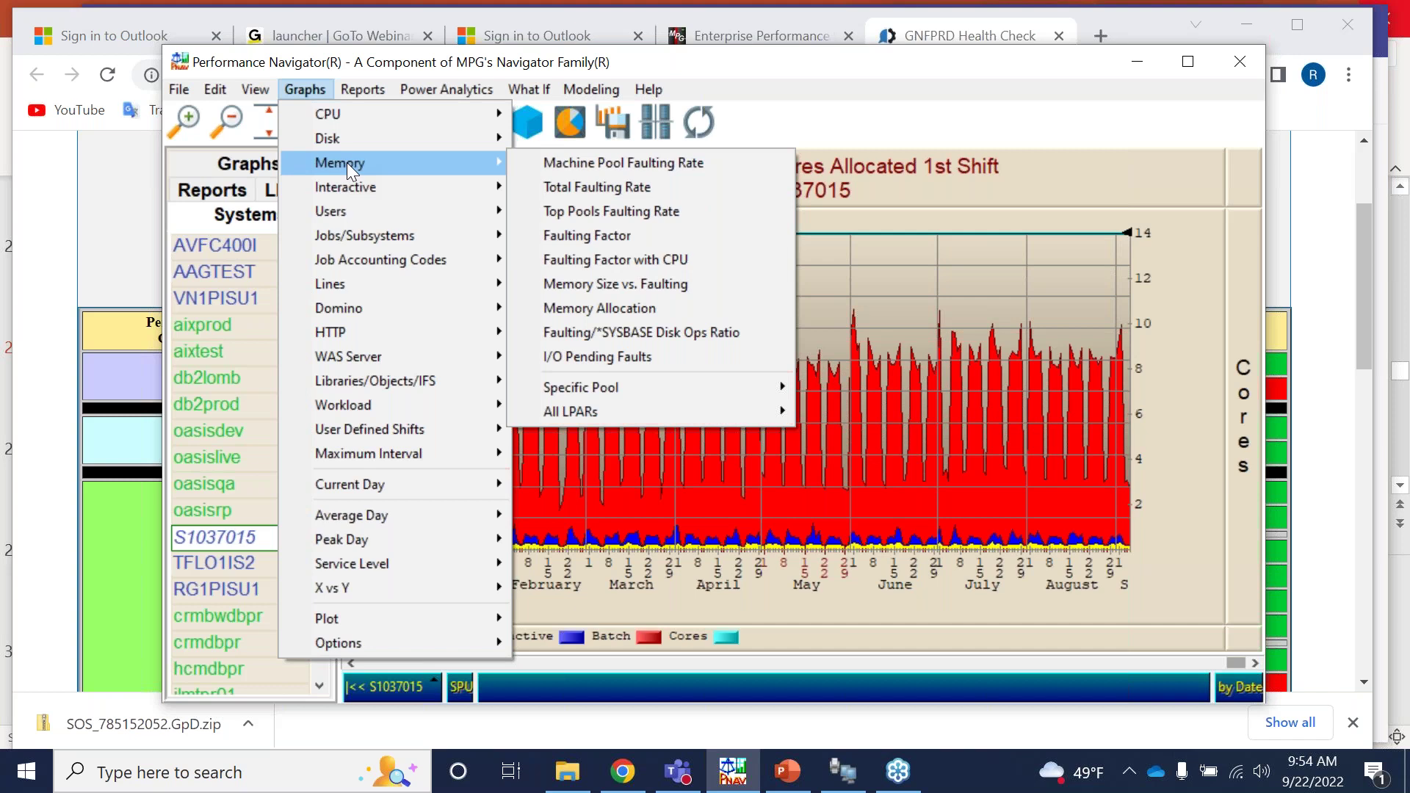
Open the monthly summary job report covering all jobs on system S1037015.
mouse_move(367, 94)
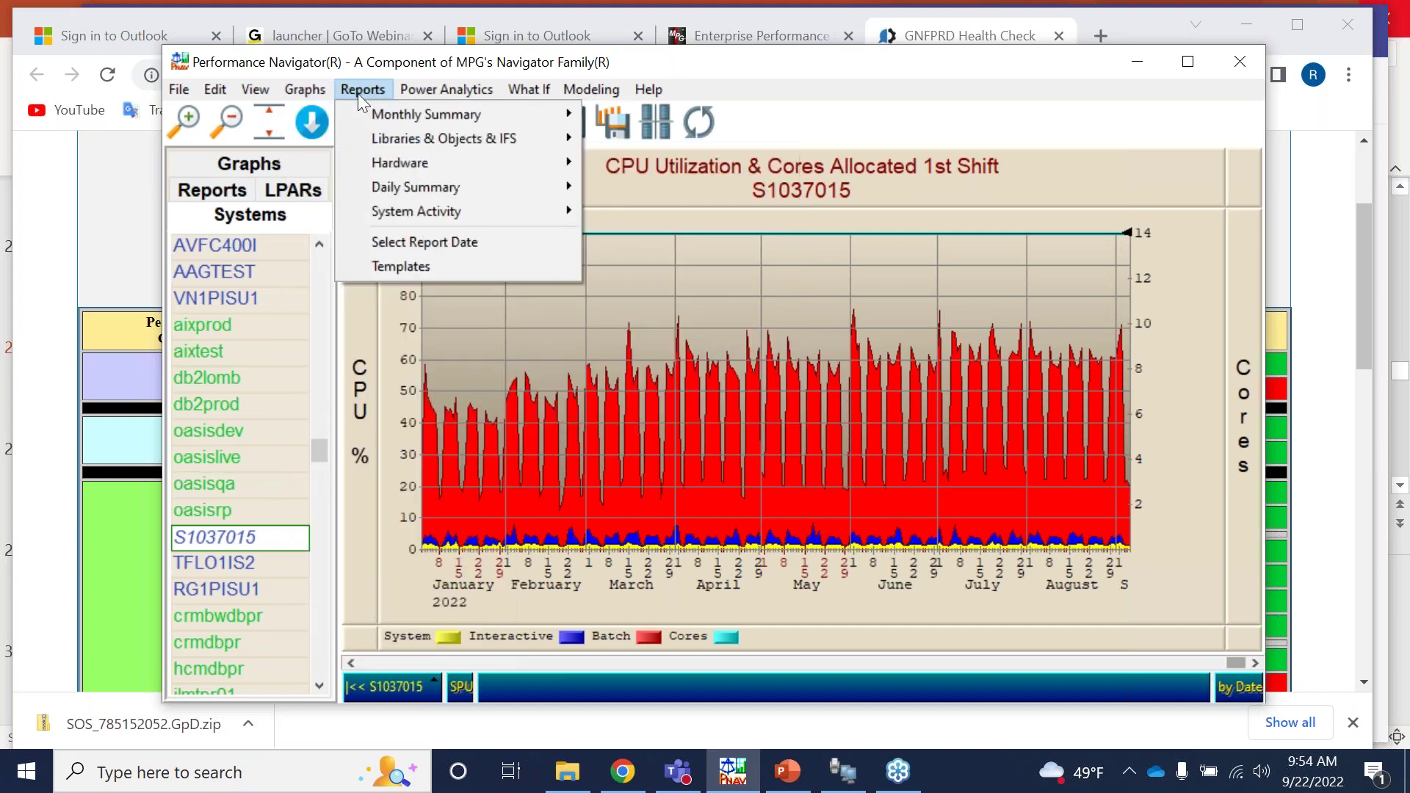
mouse_move(412, 111)
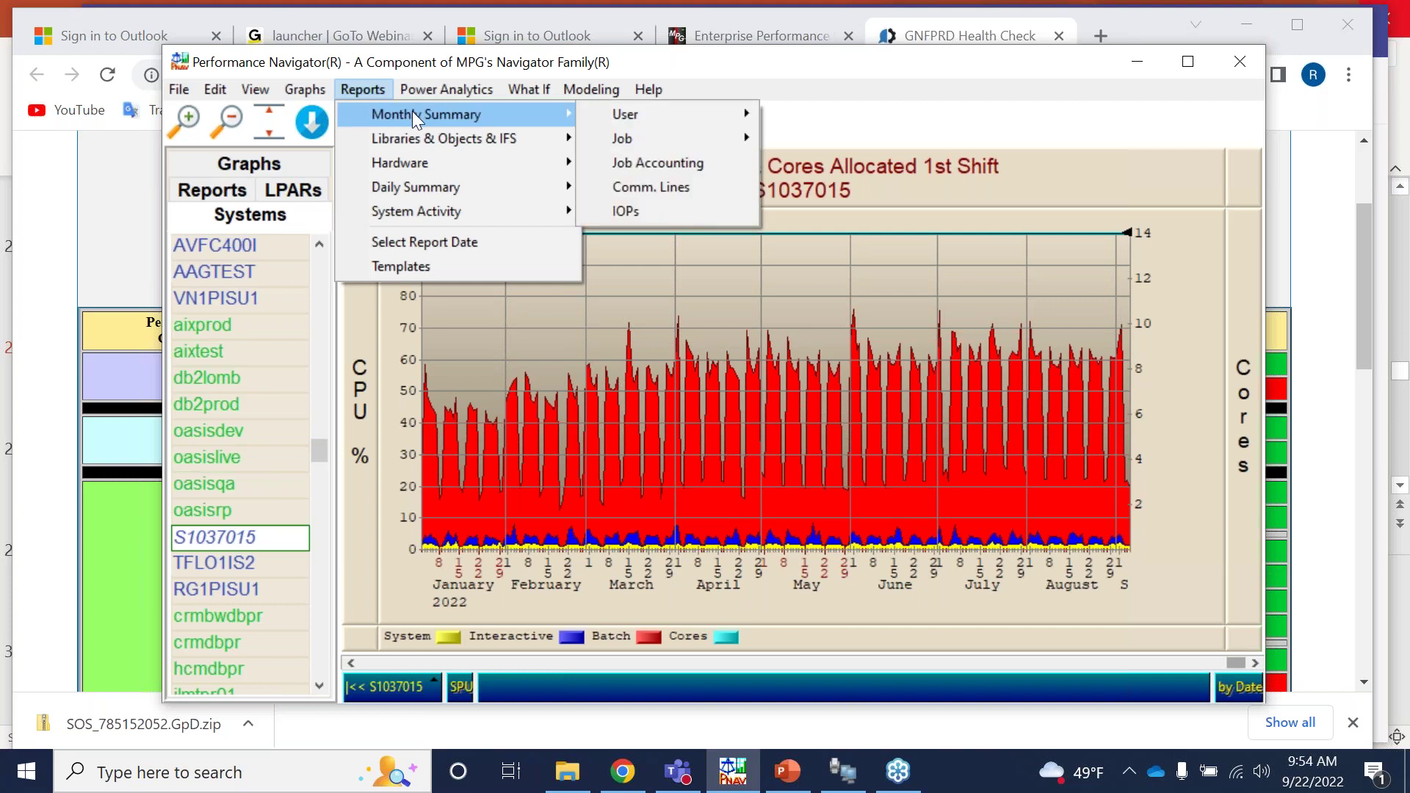
mouse_move(640, 135)
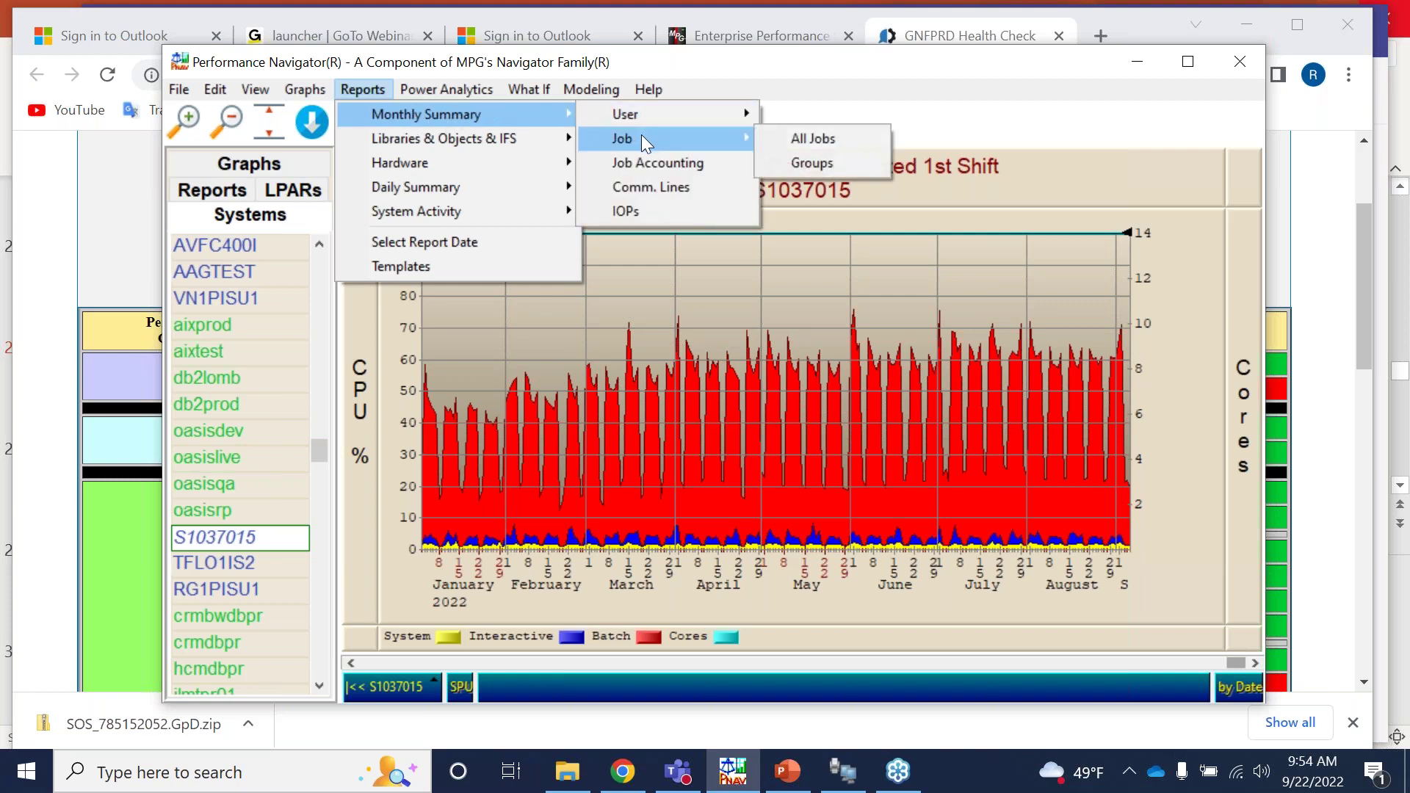
click(798, 140)
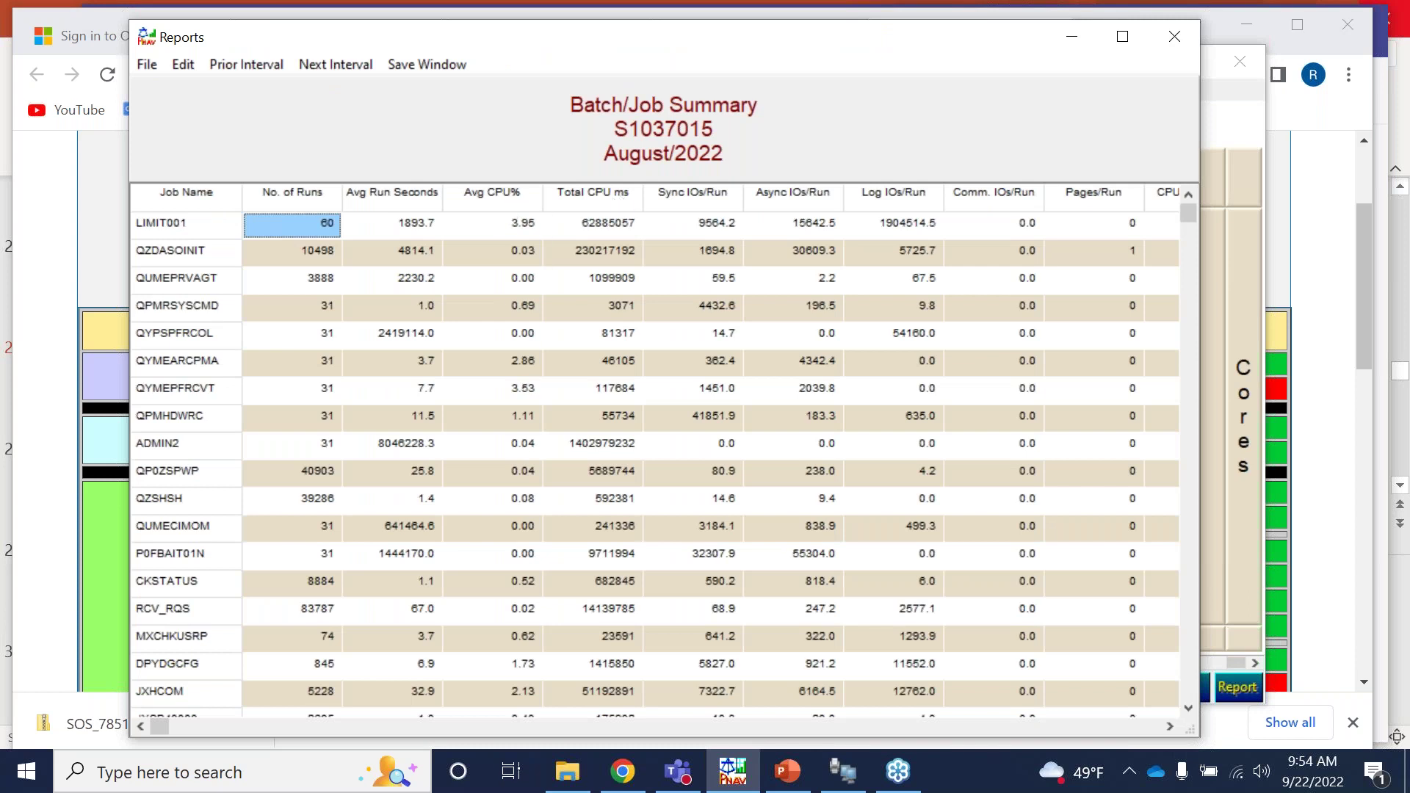
Sort the August 2022 Batch/Job Summary report for S1037015 by total CPU milliseconds in descending order.
click(593, 192)
click(593, 191)
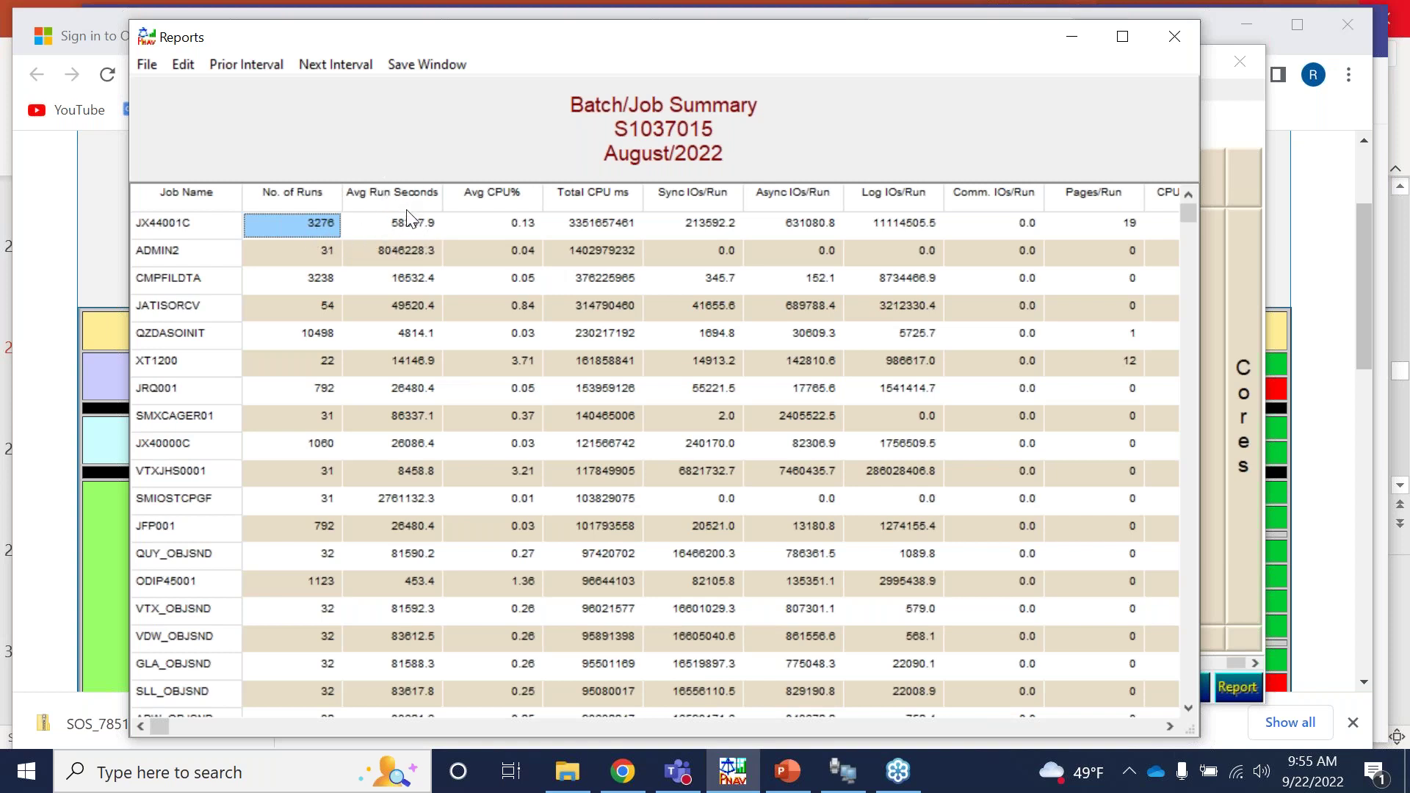
double_click(277, 235)
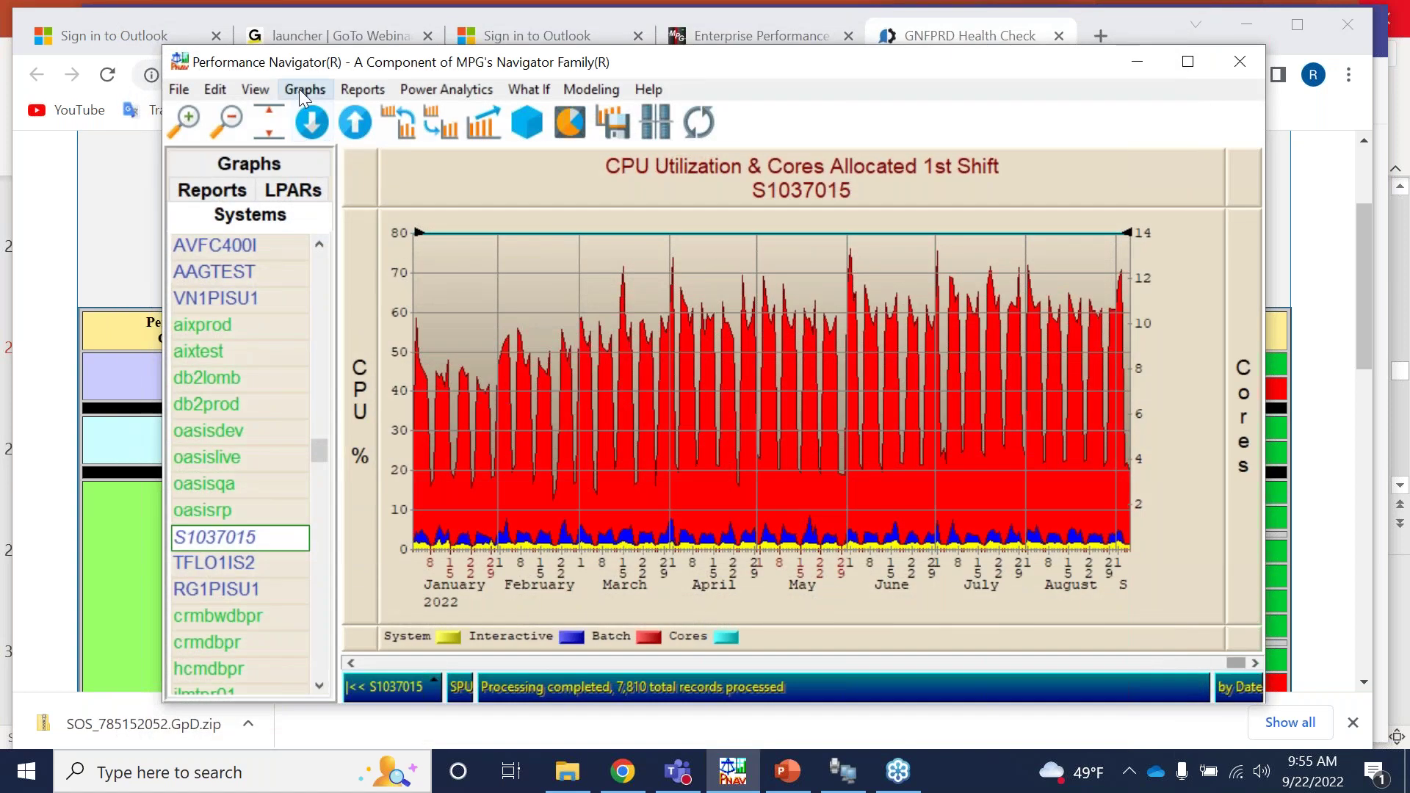
click(298, 90)
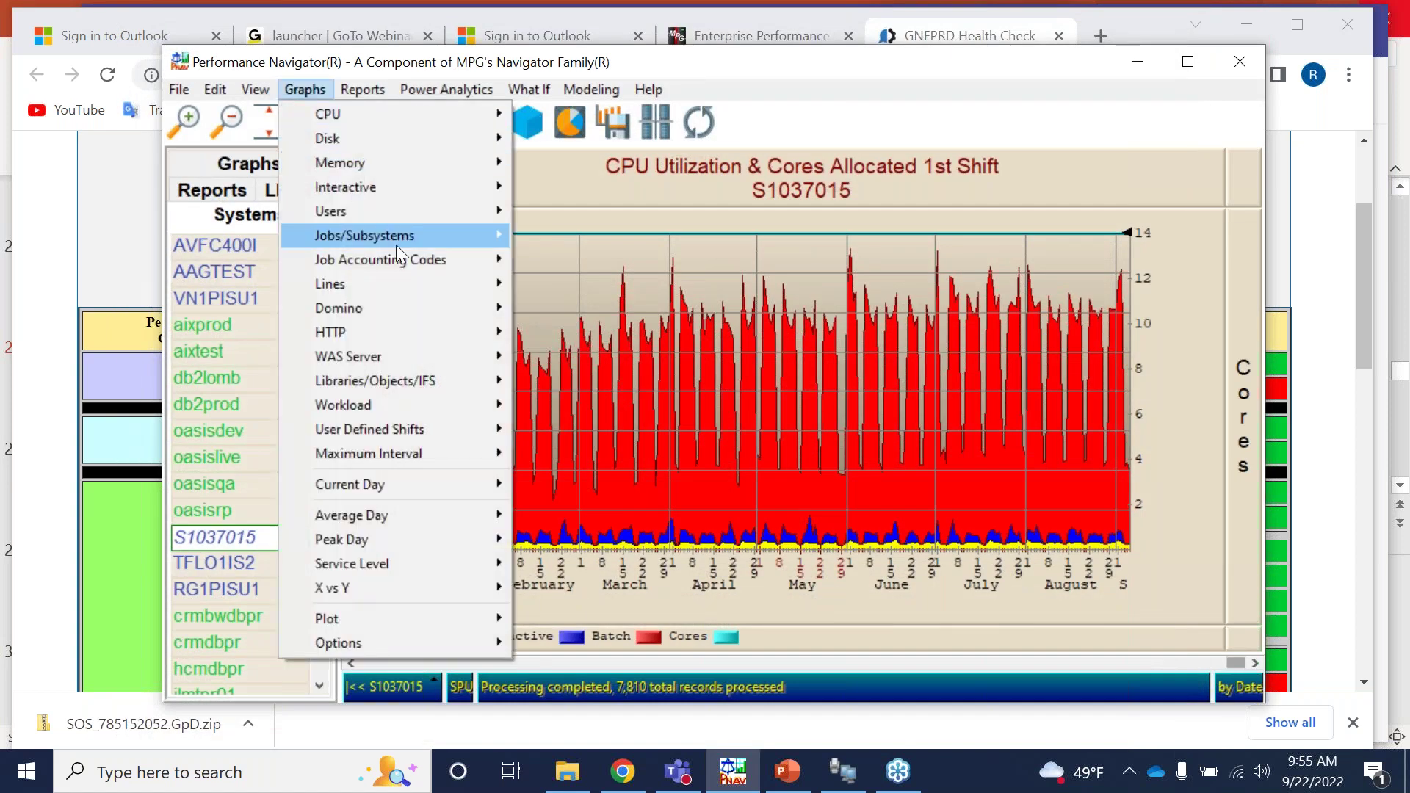
mouse_move(396, 245)
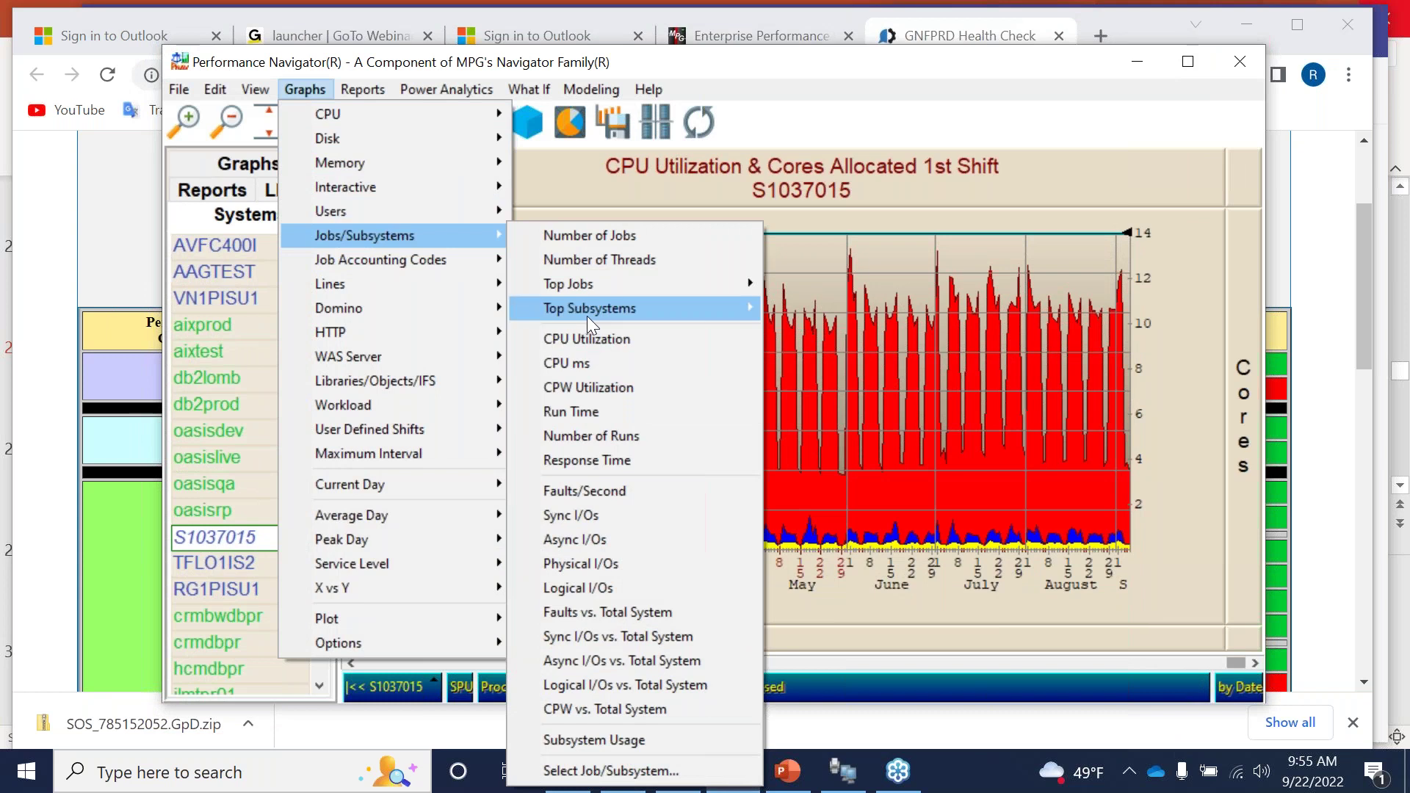
mouse_move(588, 285)
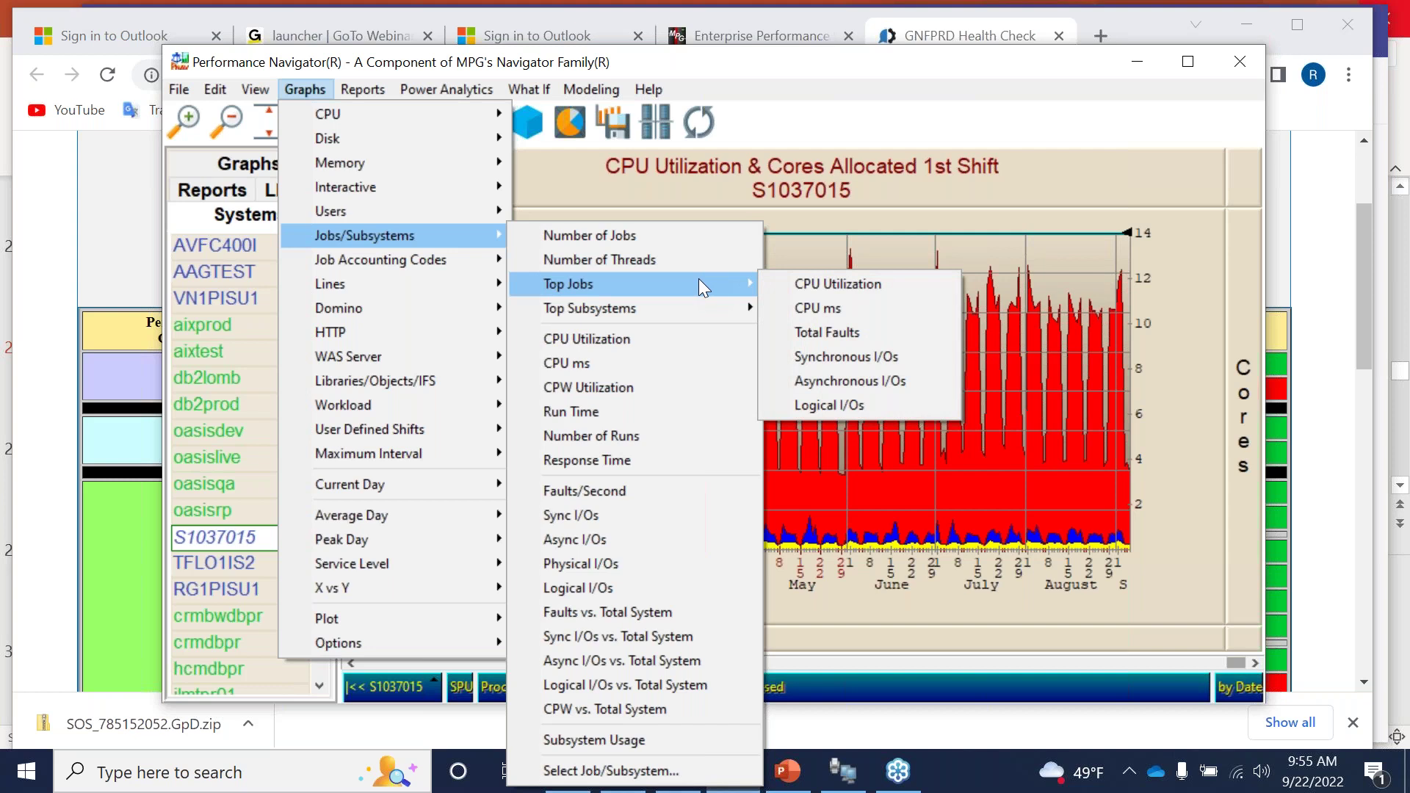
mouse_move(681, 304)
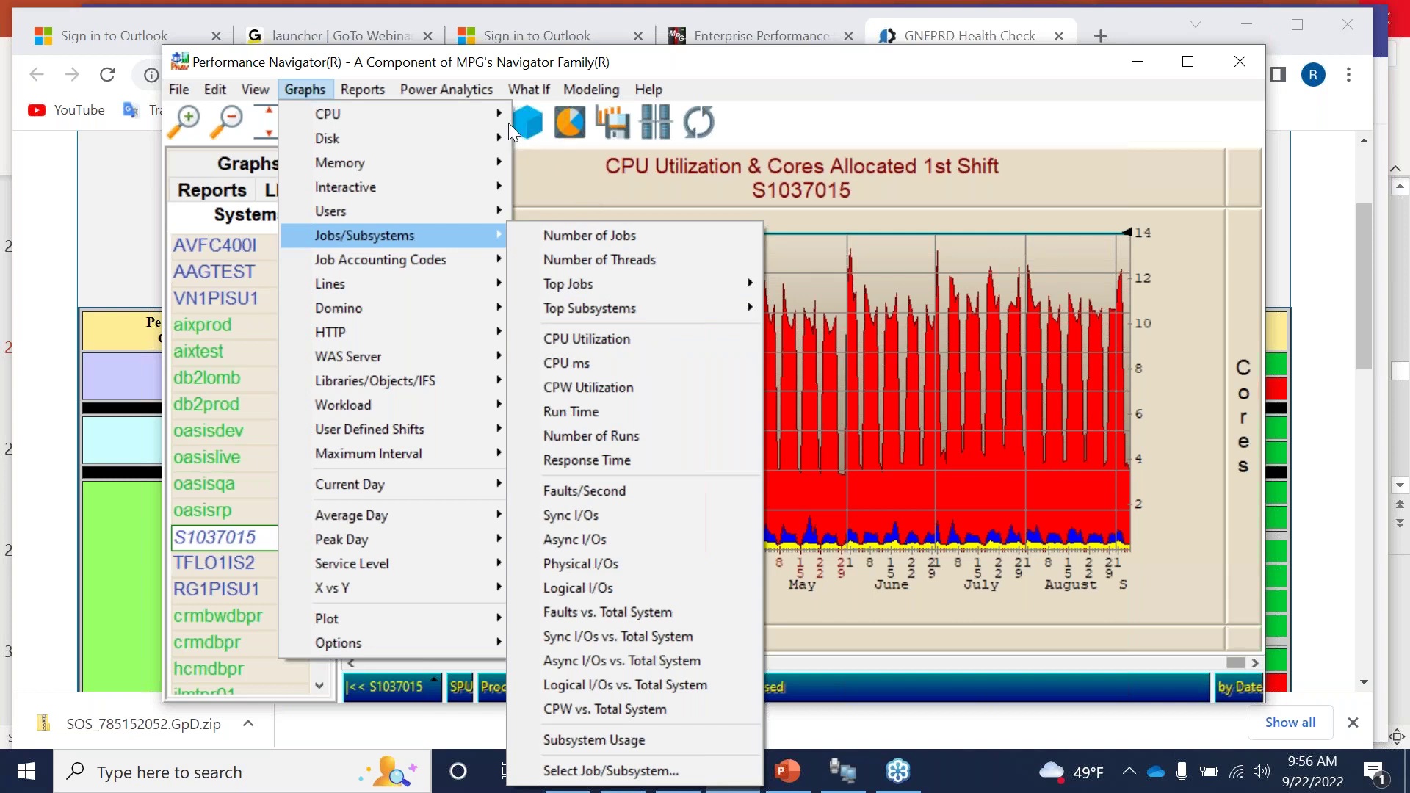
click(461, 87)
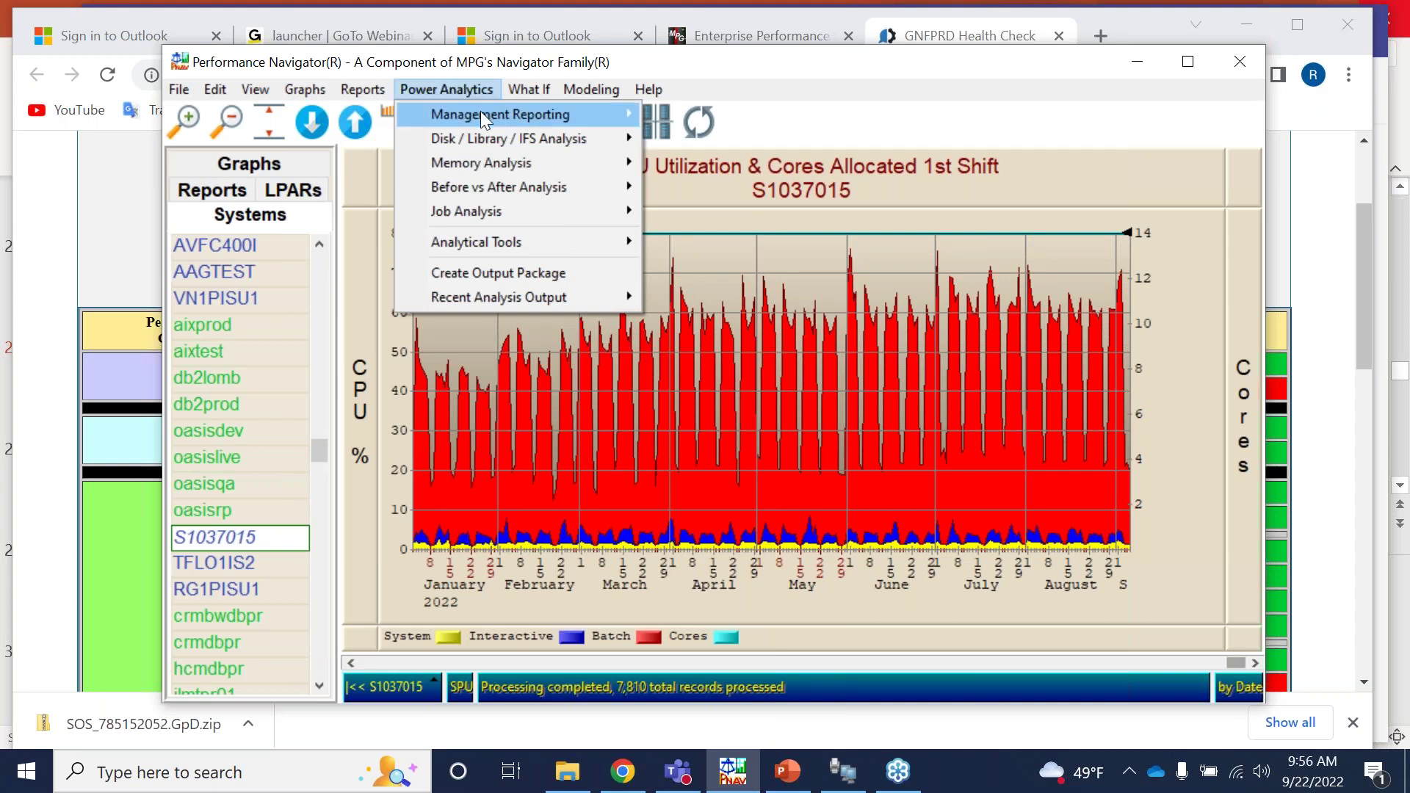
mouse_move(480, 112)
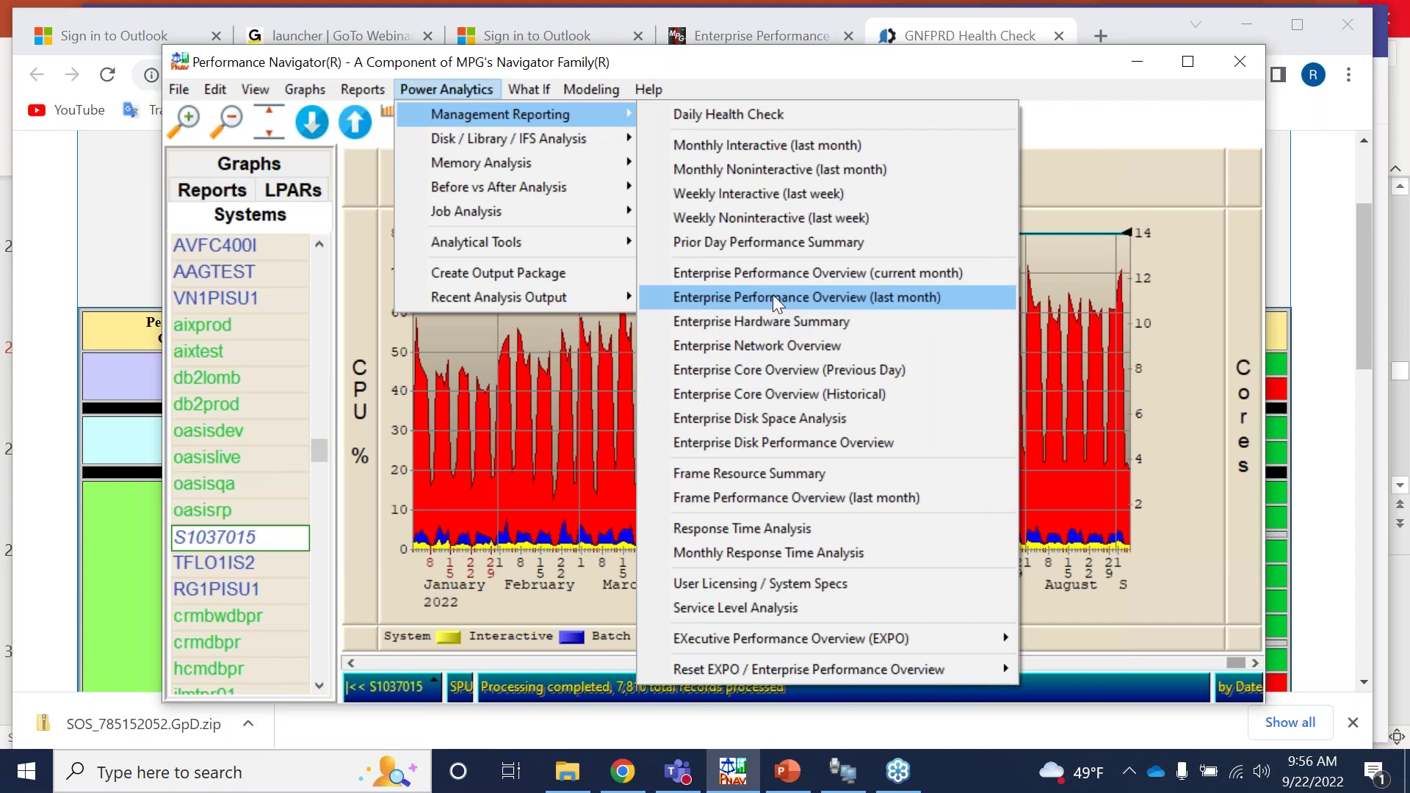
mouse_move(541, 296)
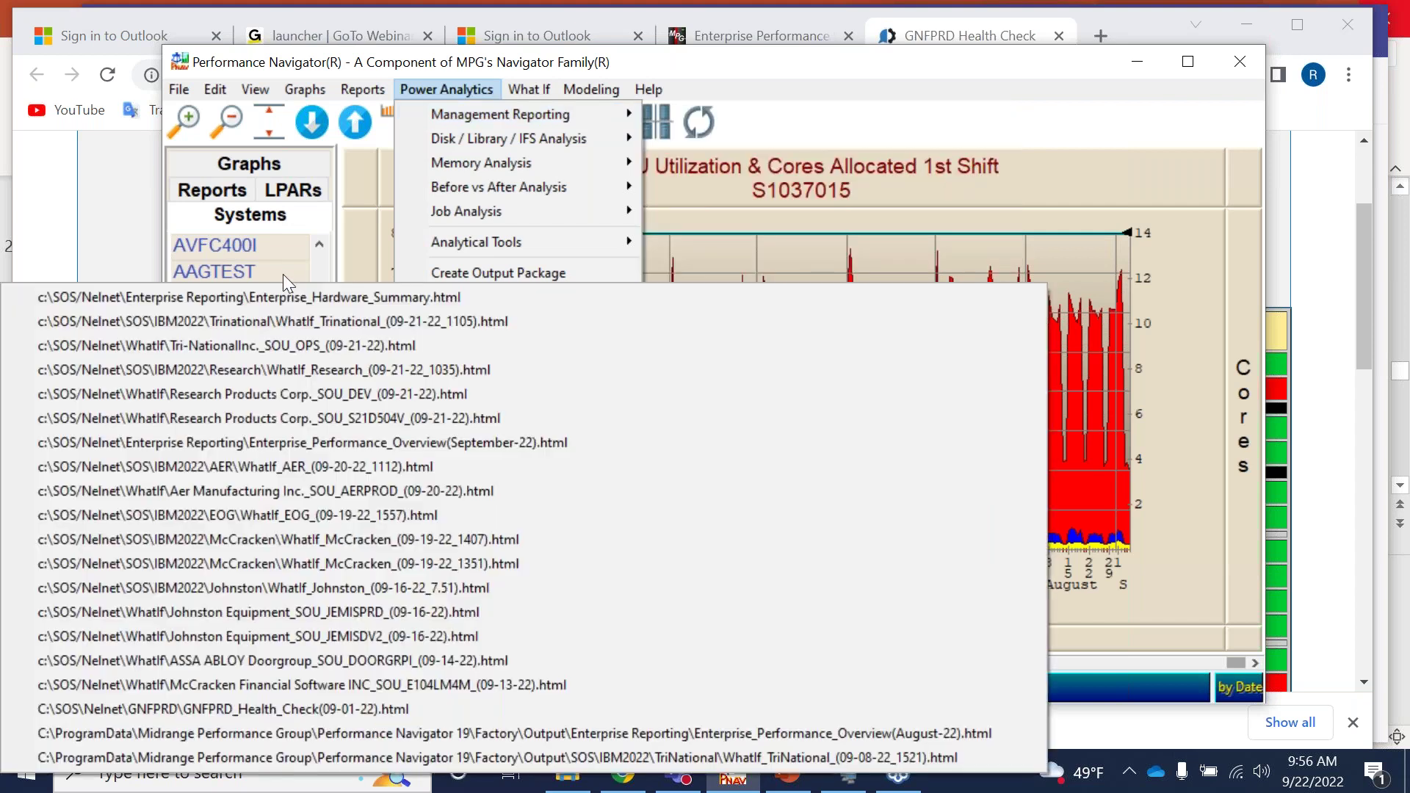
Switch to the GNFPRD Health Check report in Chrome and view the graph behind its average CPU metric.
click(103, 238)
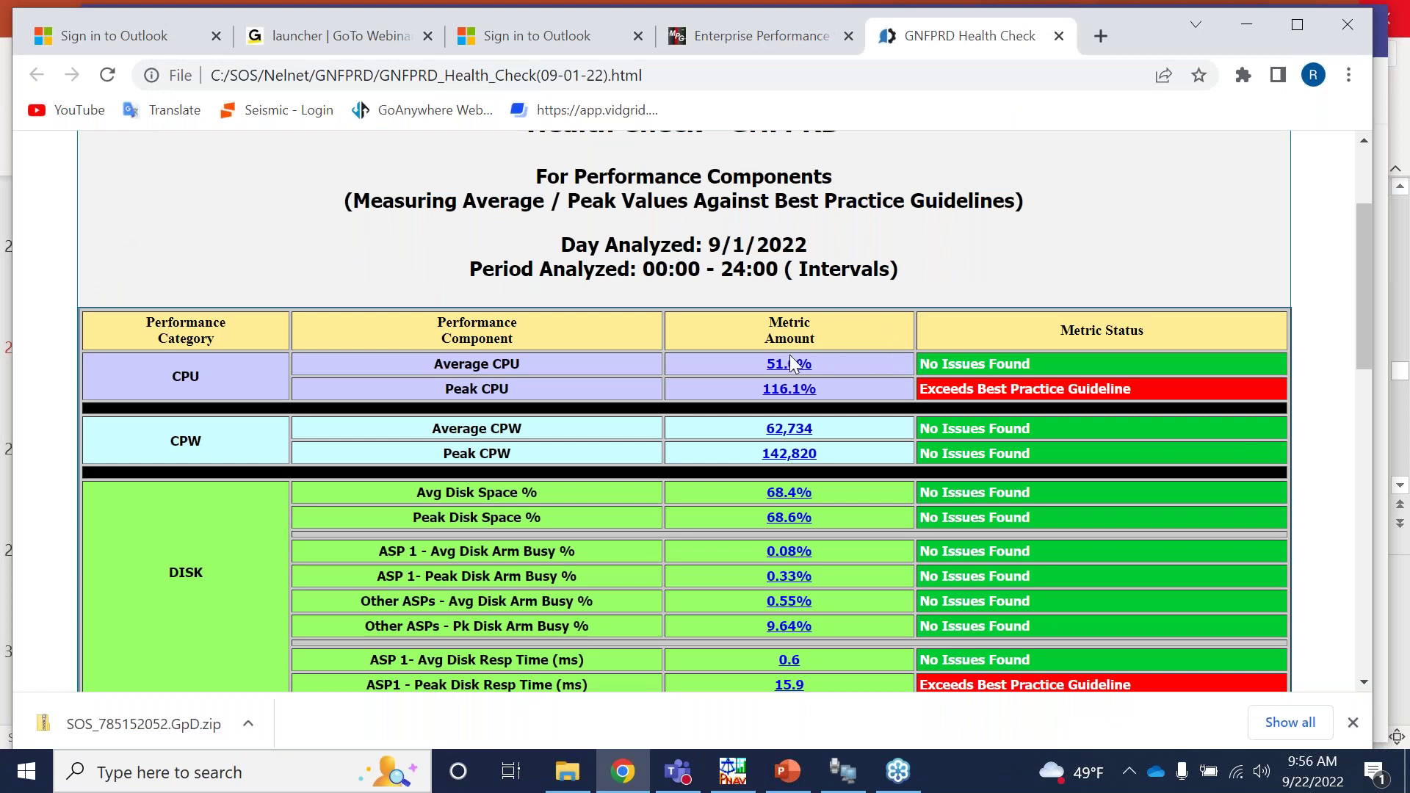
drag(618, 246, 876, 302)
click(991, 279)
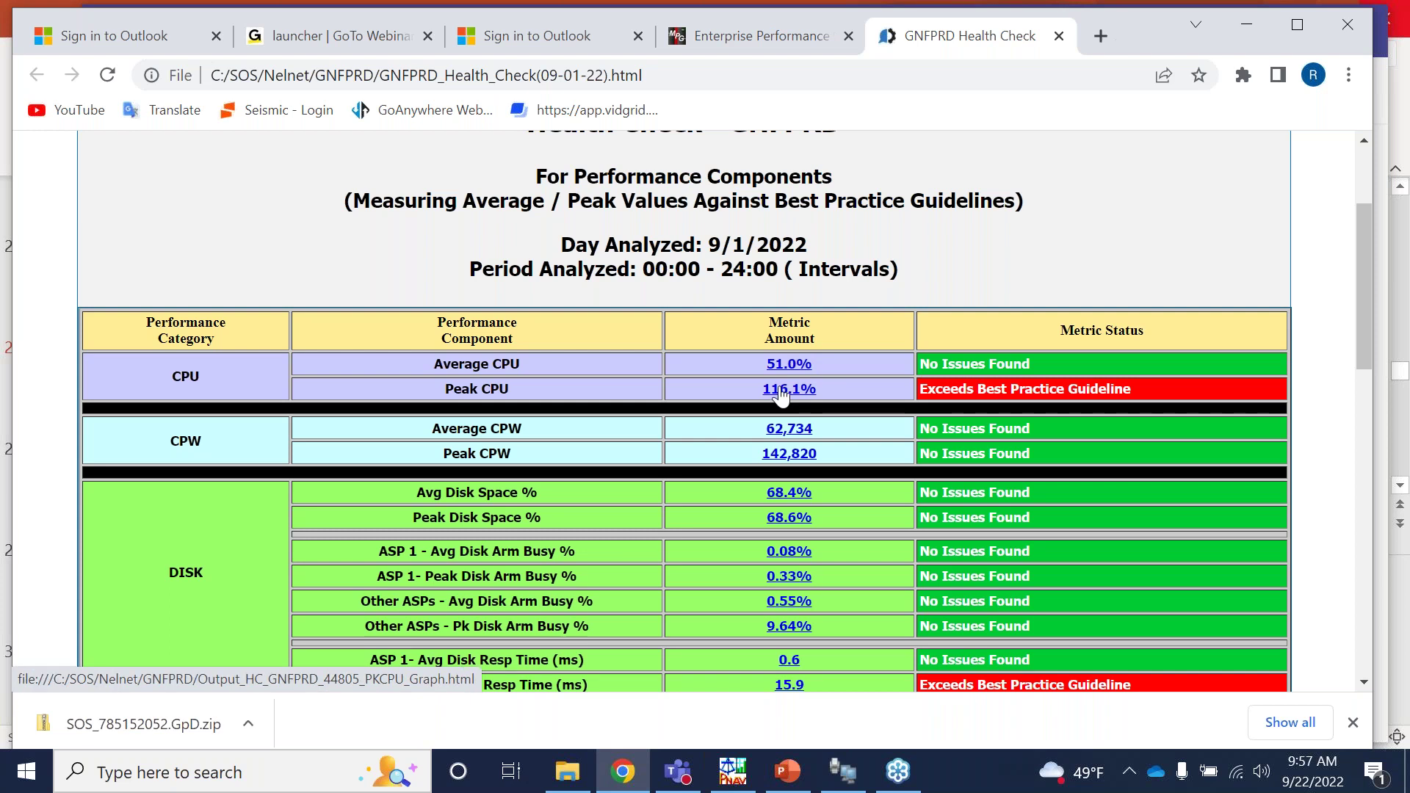
click(780, 366)
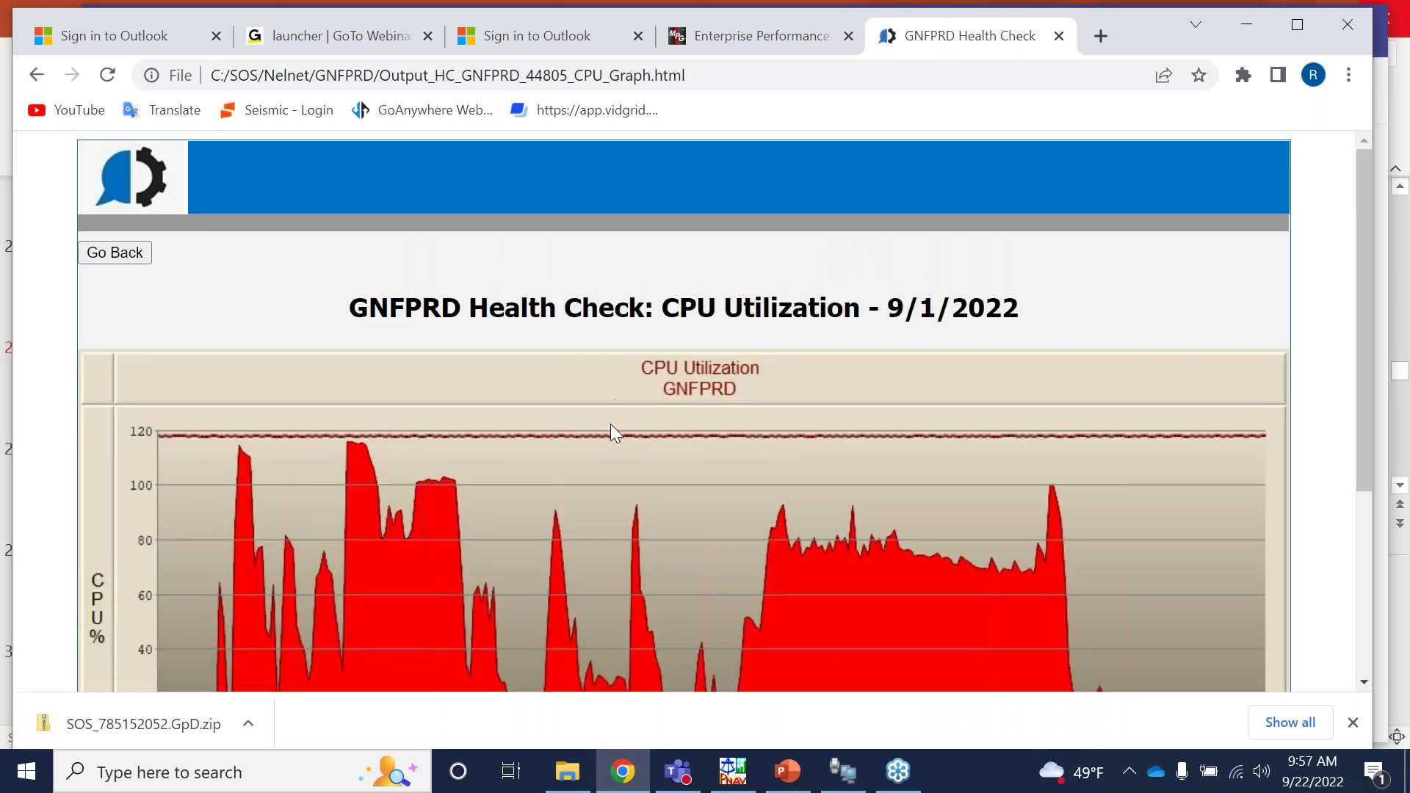
scroll(614, 420, down, 3)
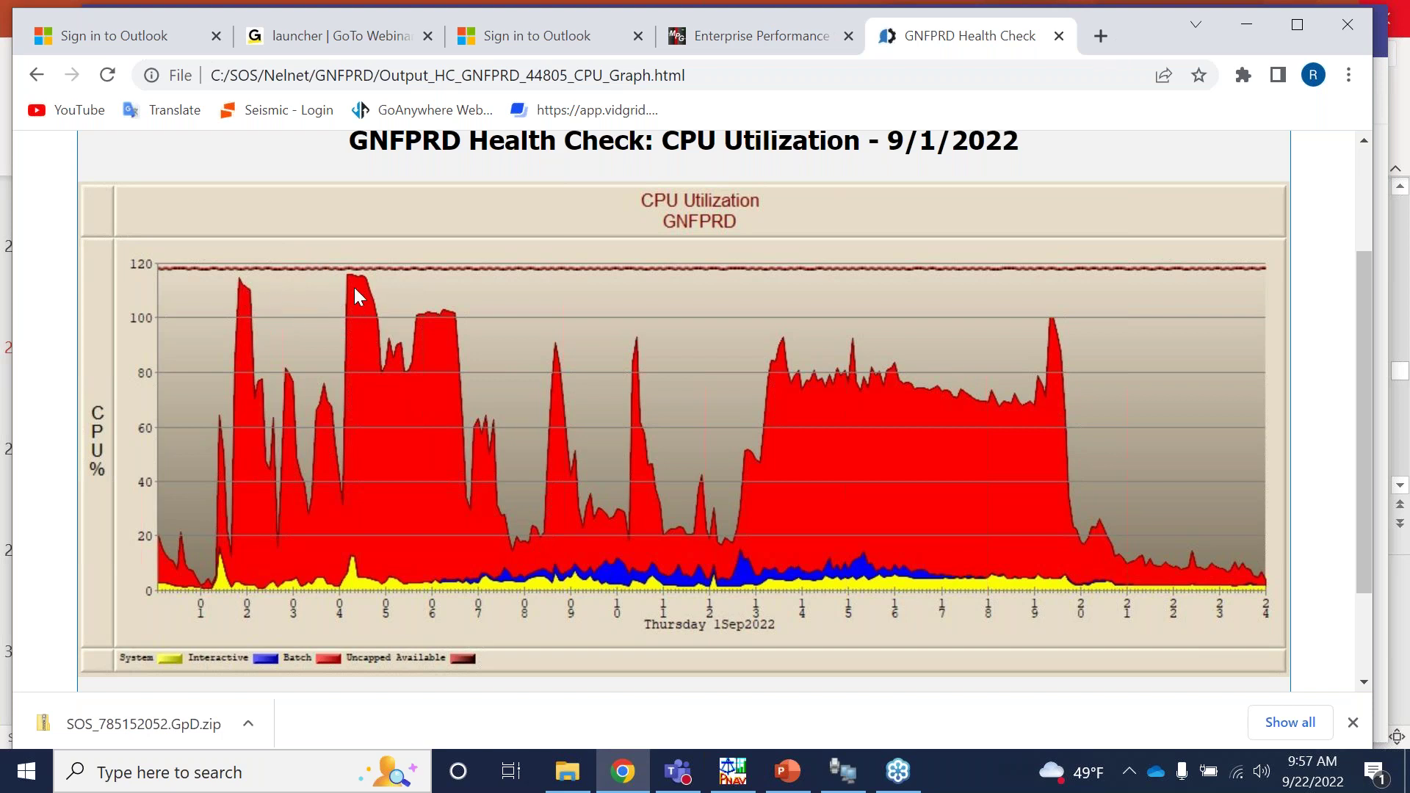
Go back to the health check report and view the graph behind its peak CPU metric.
click(37, 75)
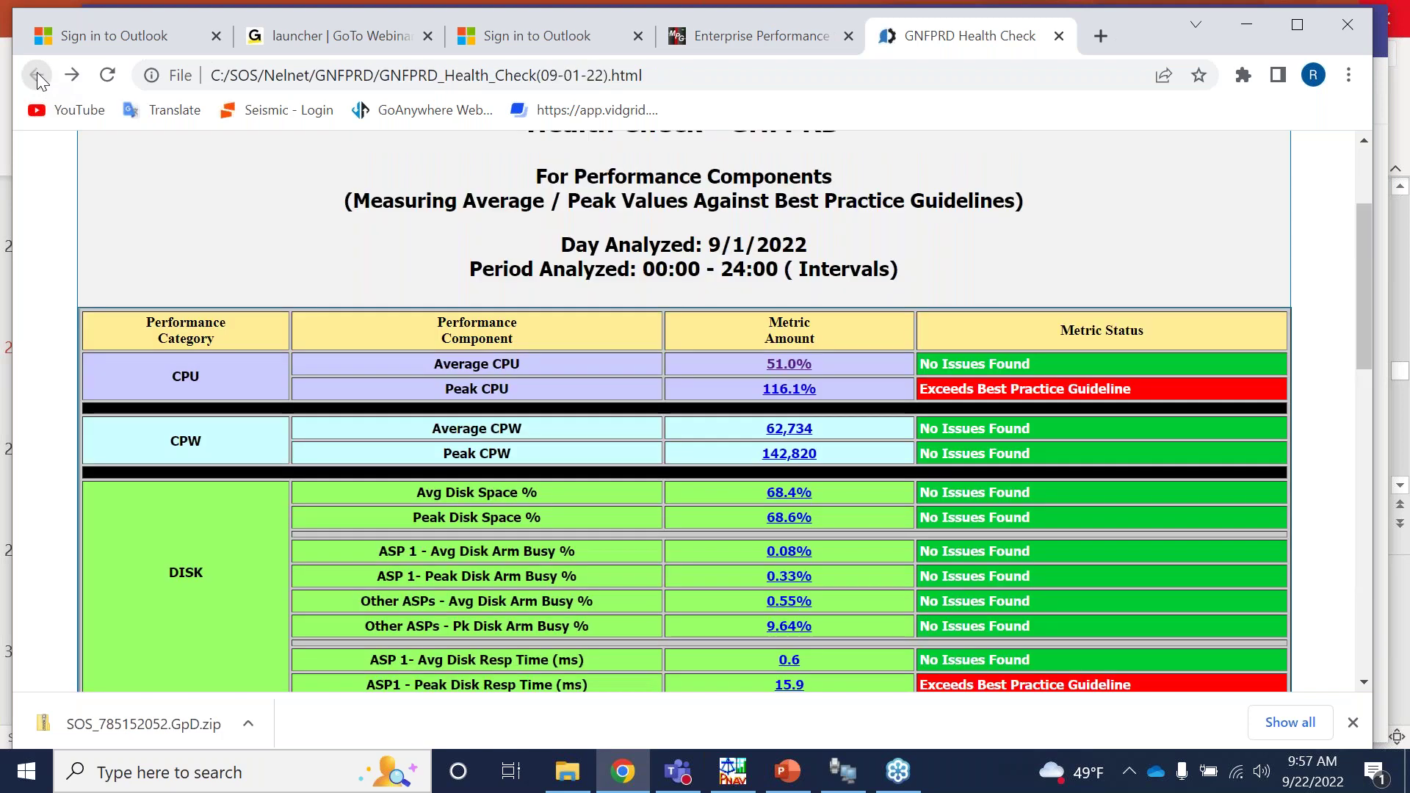
click(786, 390)
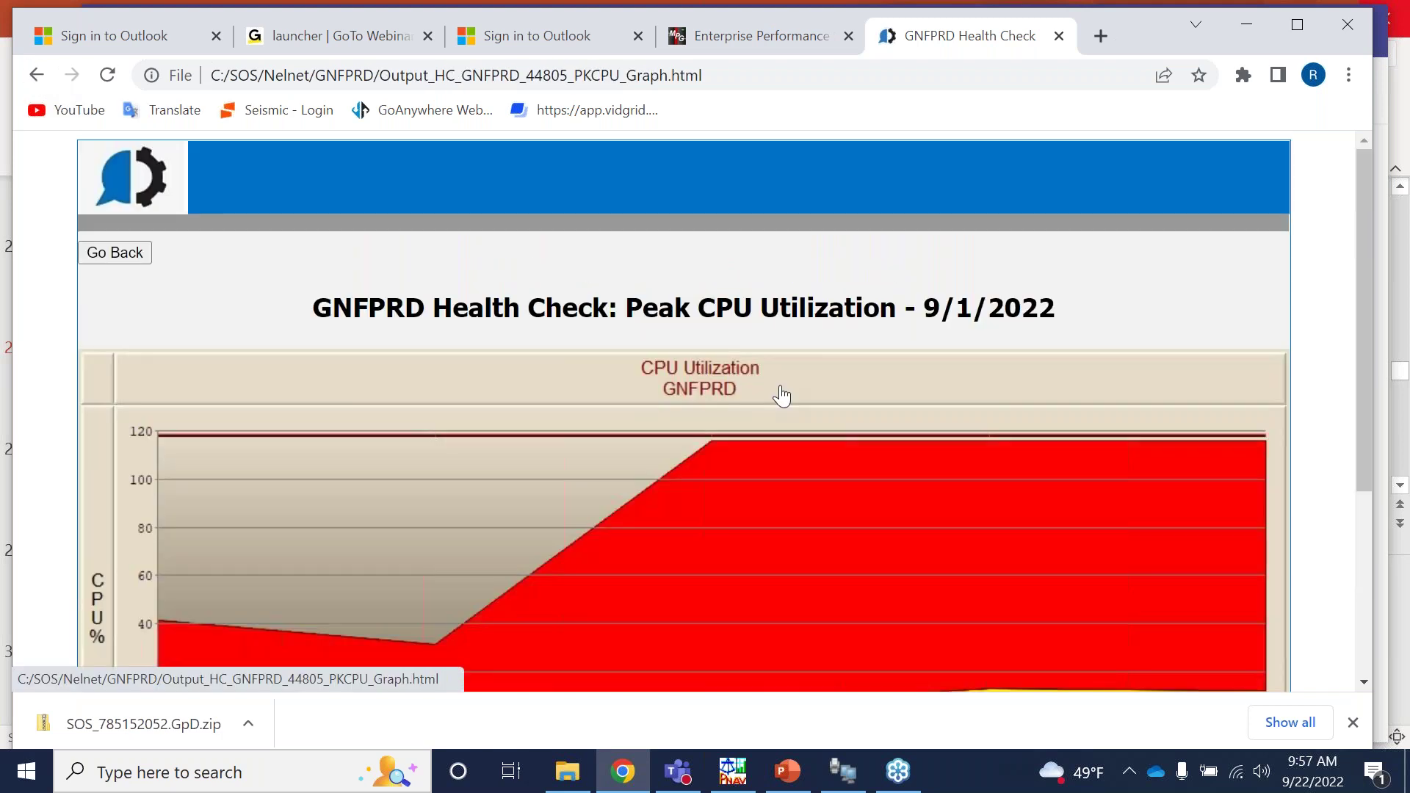
scroll(727, 468, down, 2)
scroll(725, 460, down, 2)
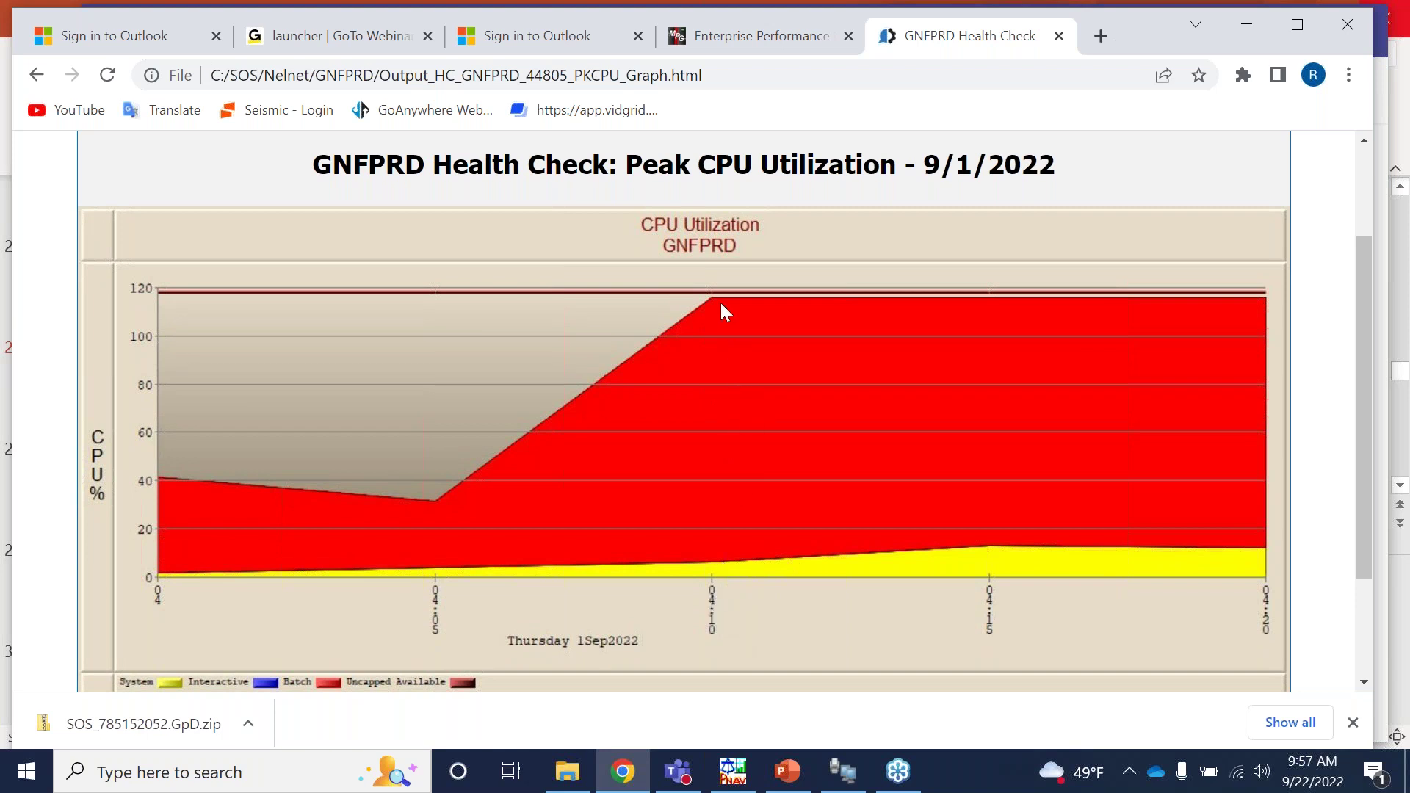
Return to the health check report and examine its disk and memory metrics and the current GNFPRD specifications.
click(37, 74)
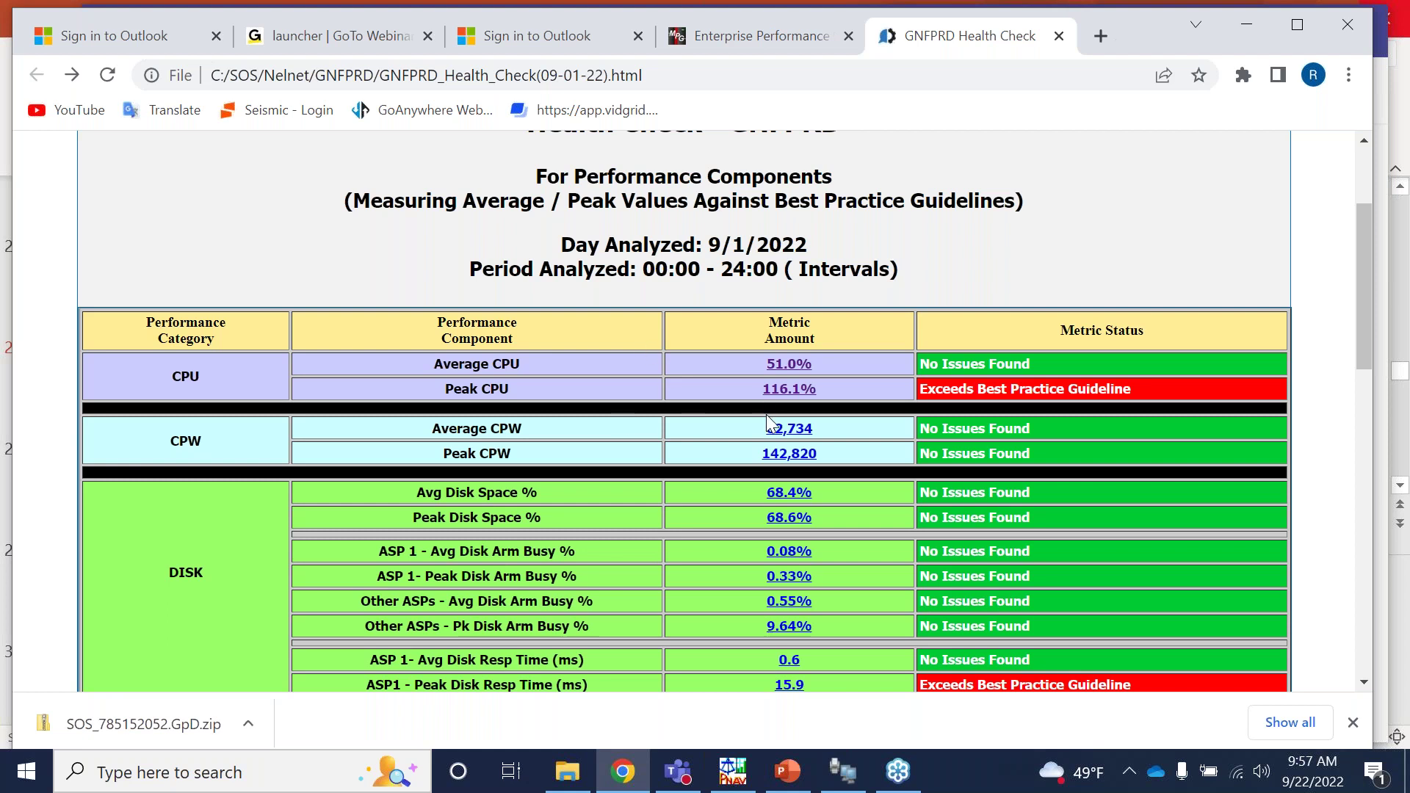
scroll(765, 414, down, 2)
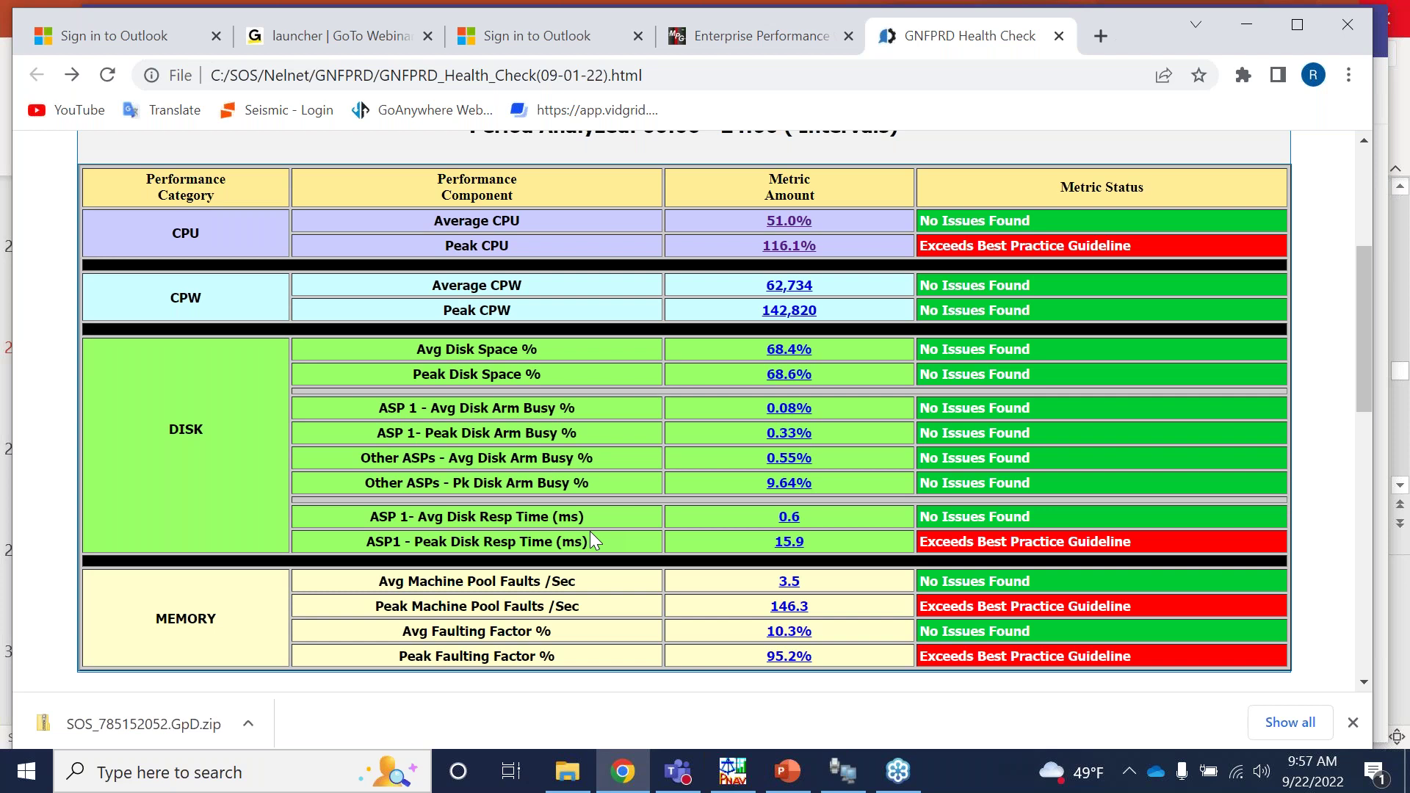
scroll(592, 535, down, 6)
scroll(591, 536, down, 3)
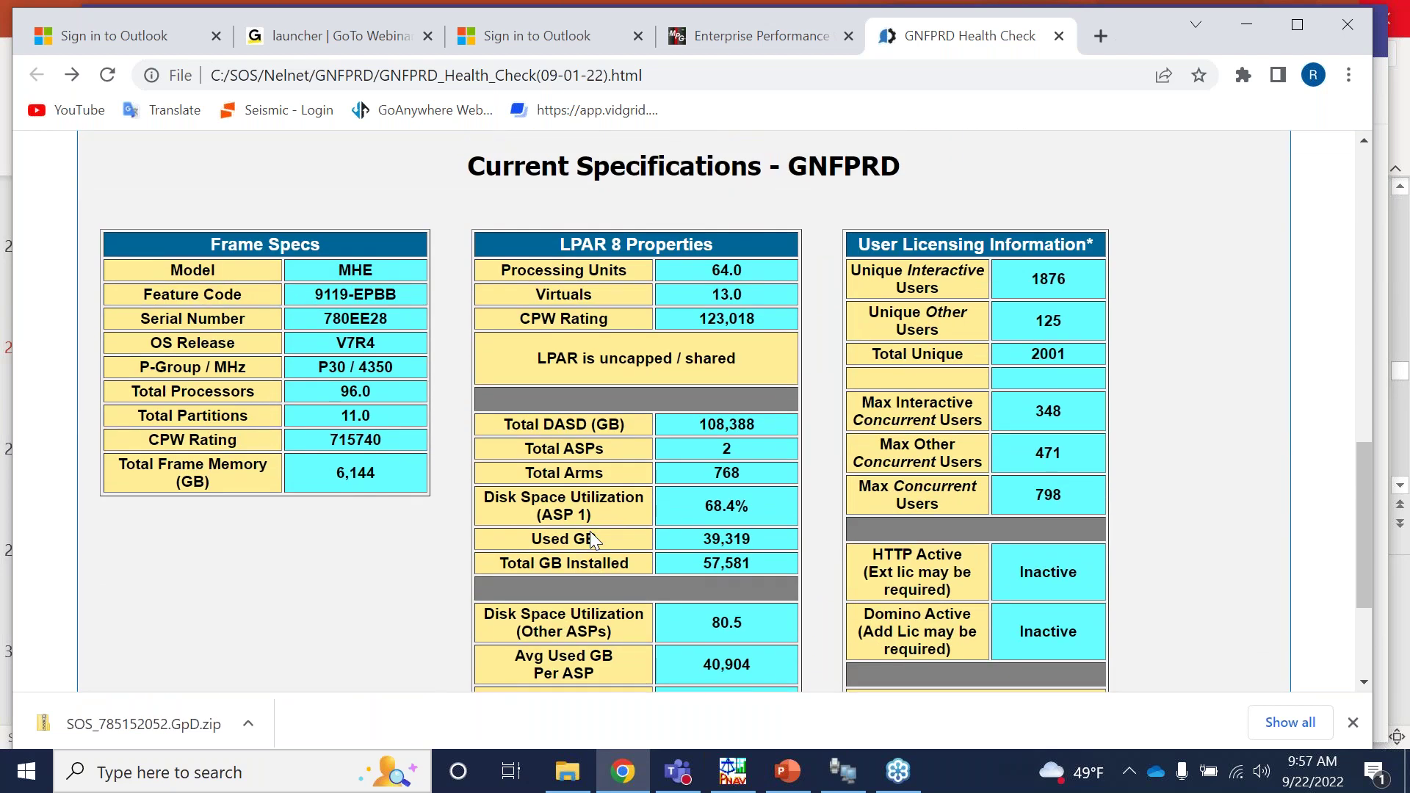
scroll(591, 532, up, 15)
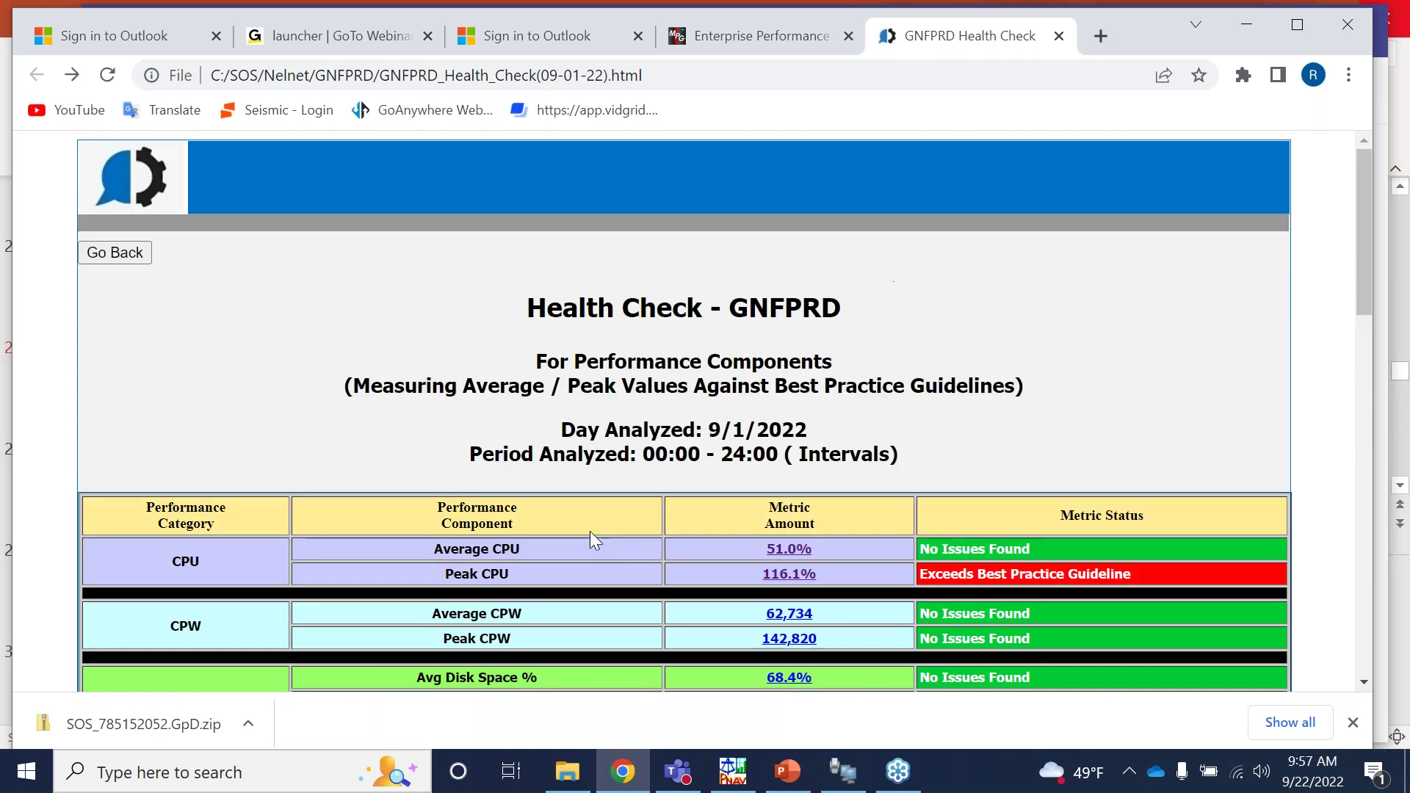
Open the September 2022 Enterprise Performance Overview and view the highest day average CPU graph for S21D504V.
click(725, 40)
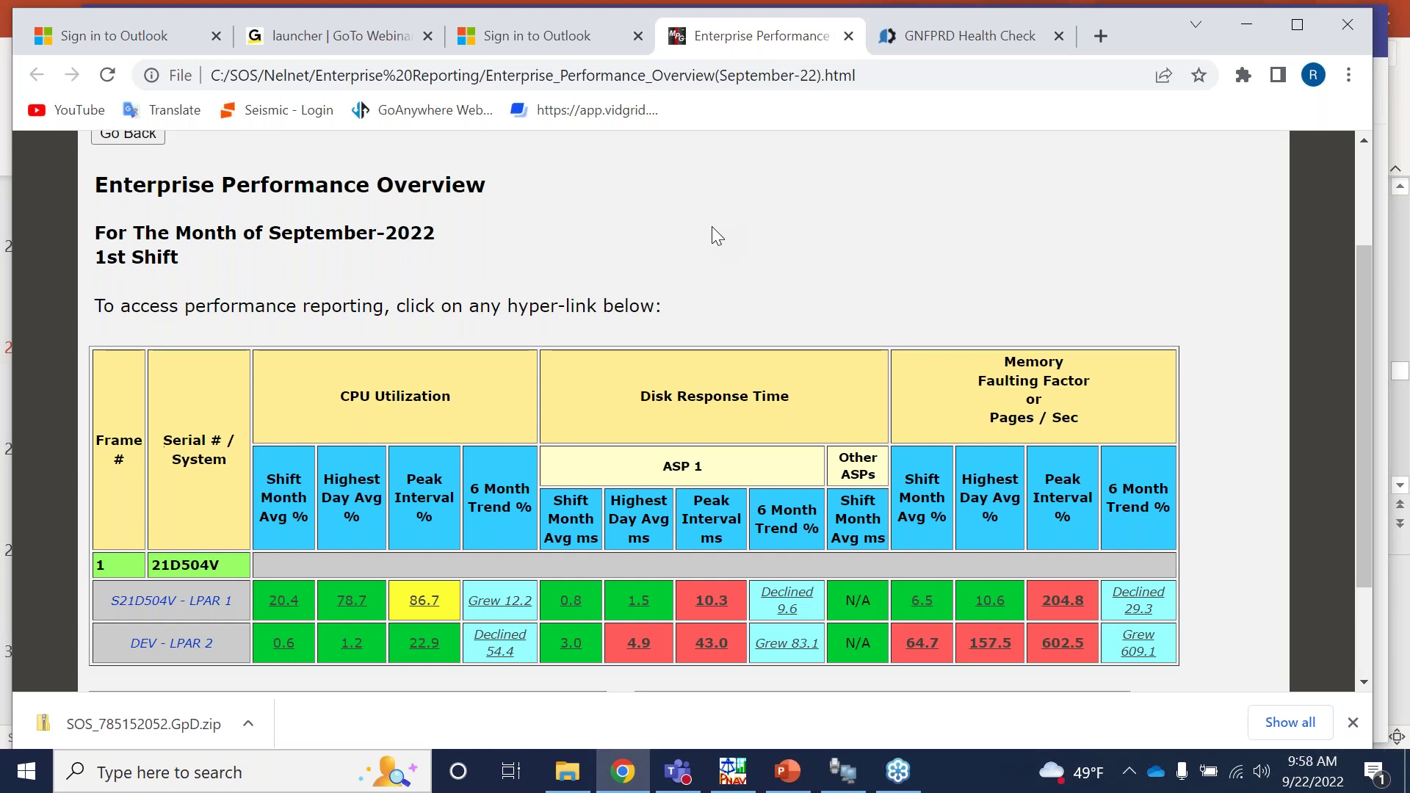
scroll(712, 235, down, 3)
scroll(738, 154, up, 3)
scroll(736, 148, down, 3)
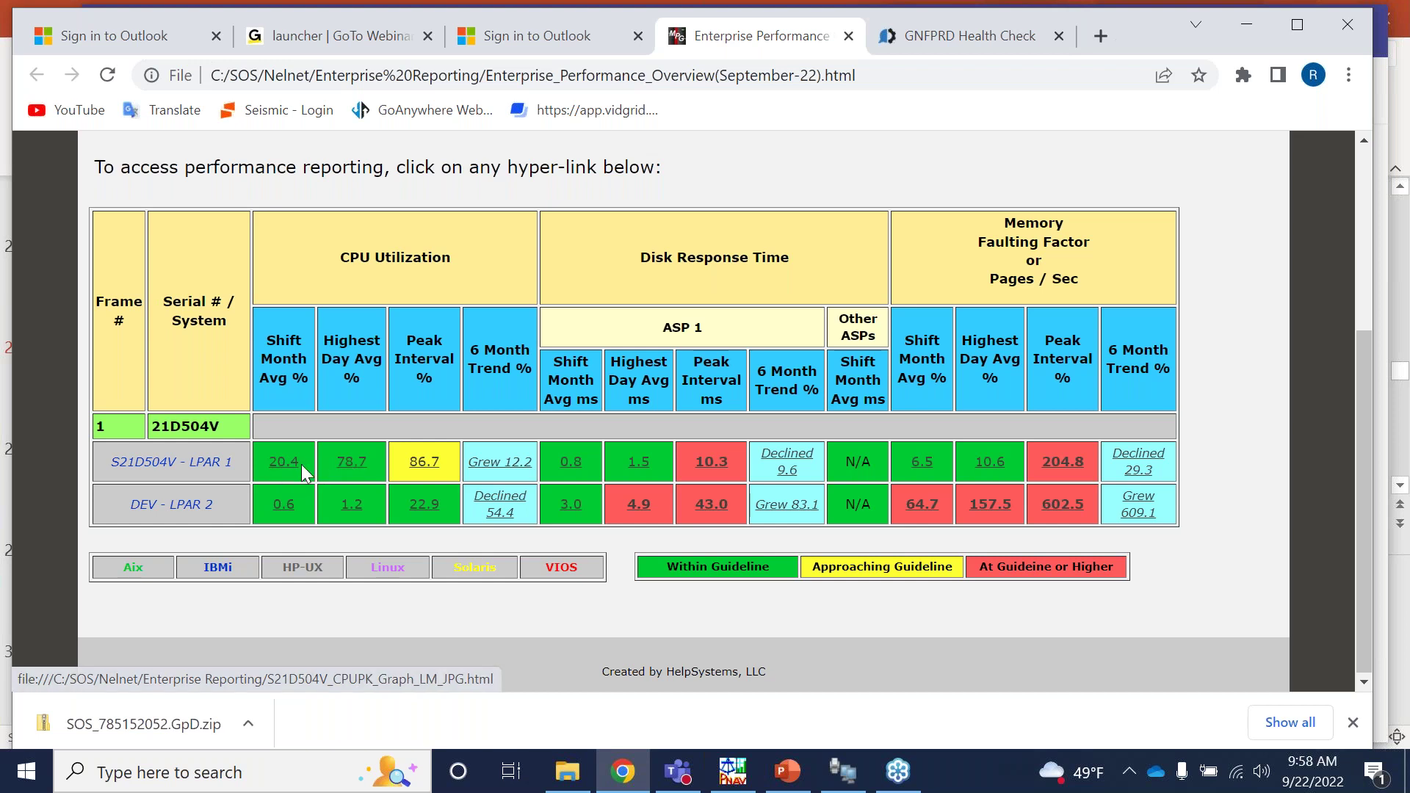
click(352, 469)
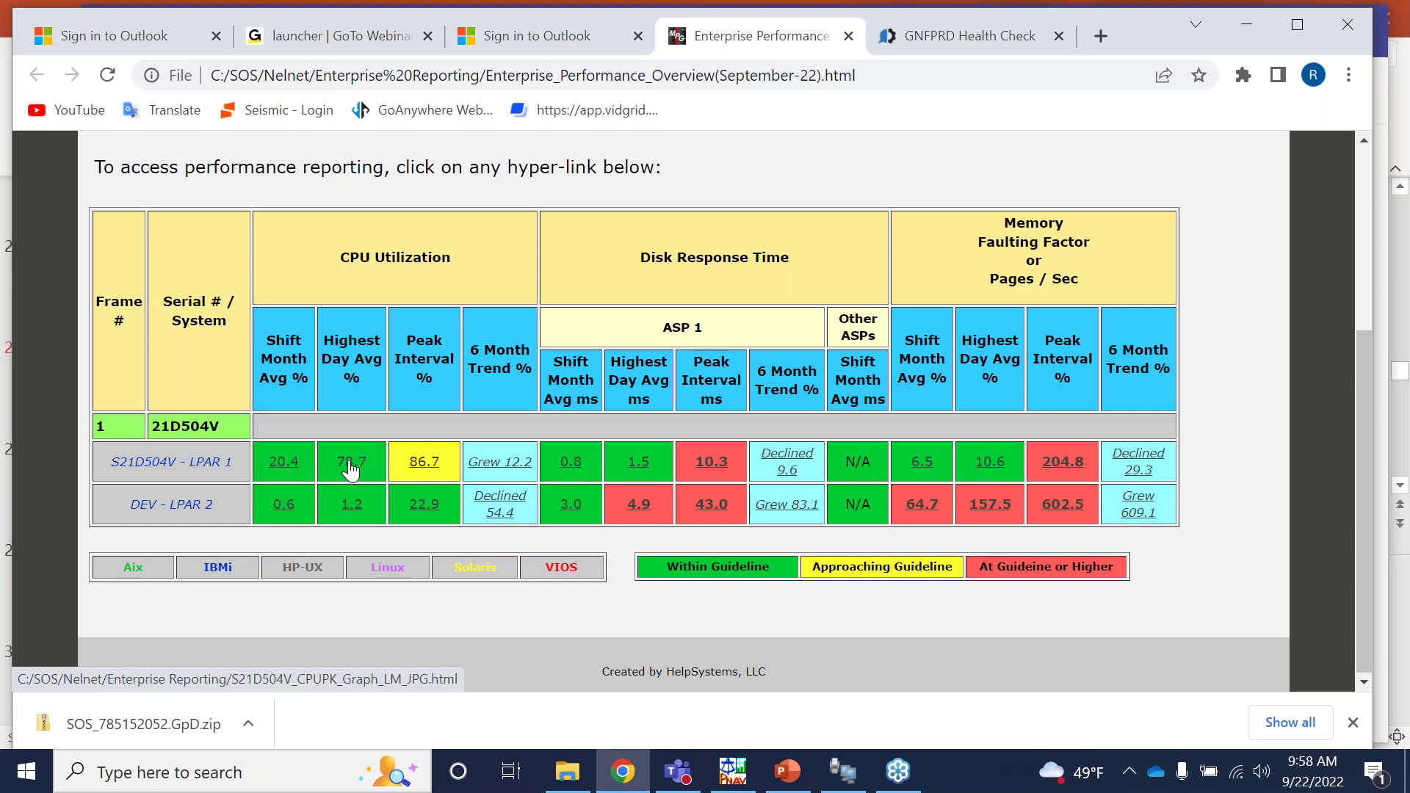
scroll(374, 462, down, 3)
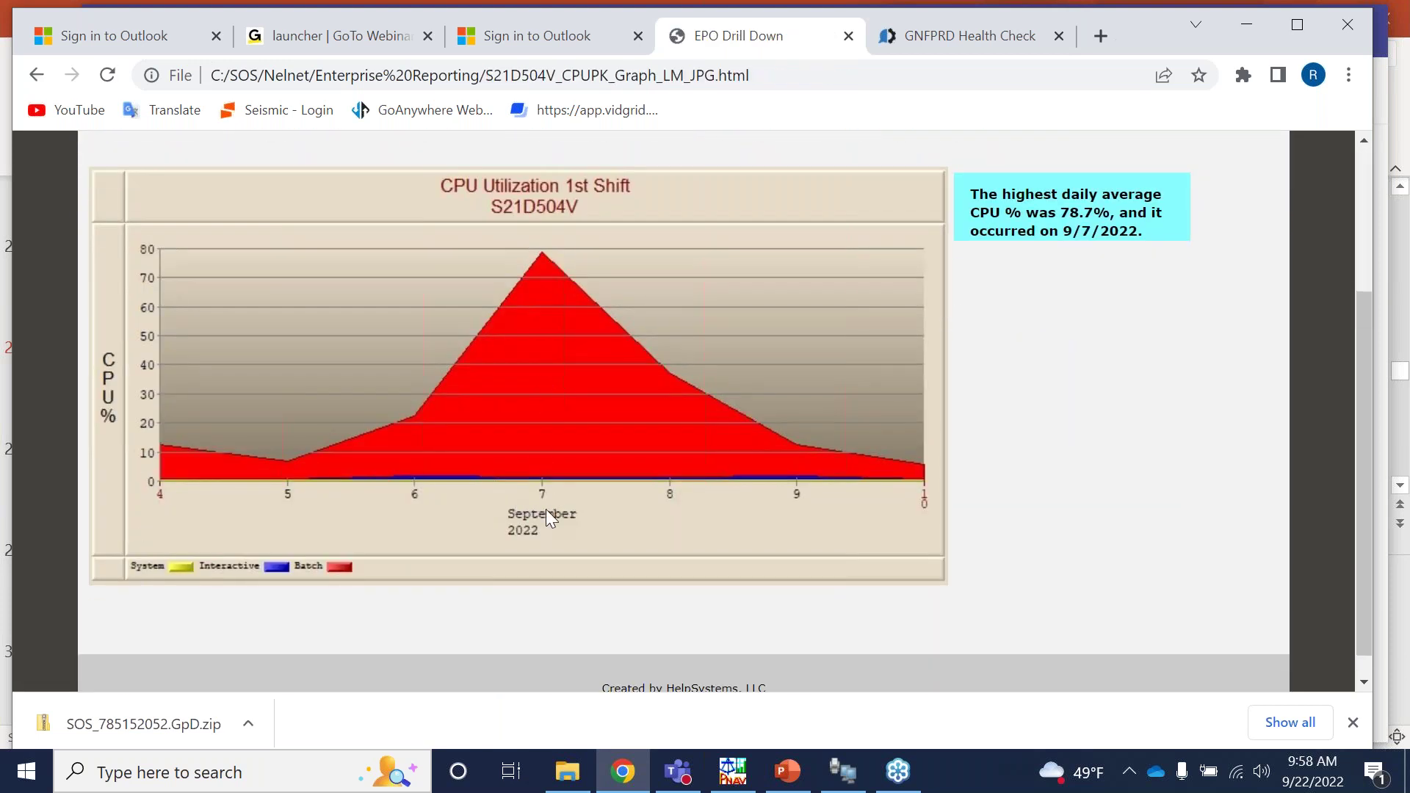
Go back to the overview, view the six-month CPU trend graph for S21D504V, and return to the overview table.
click(38, 77)
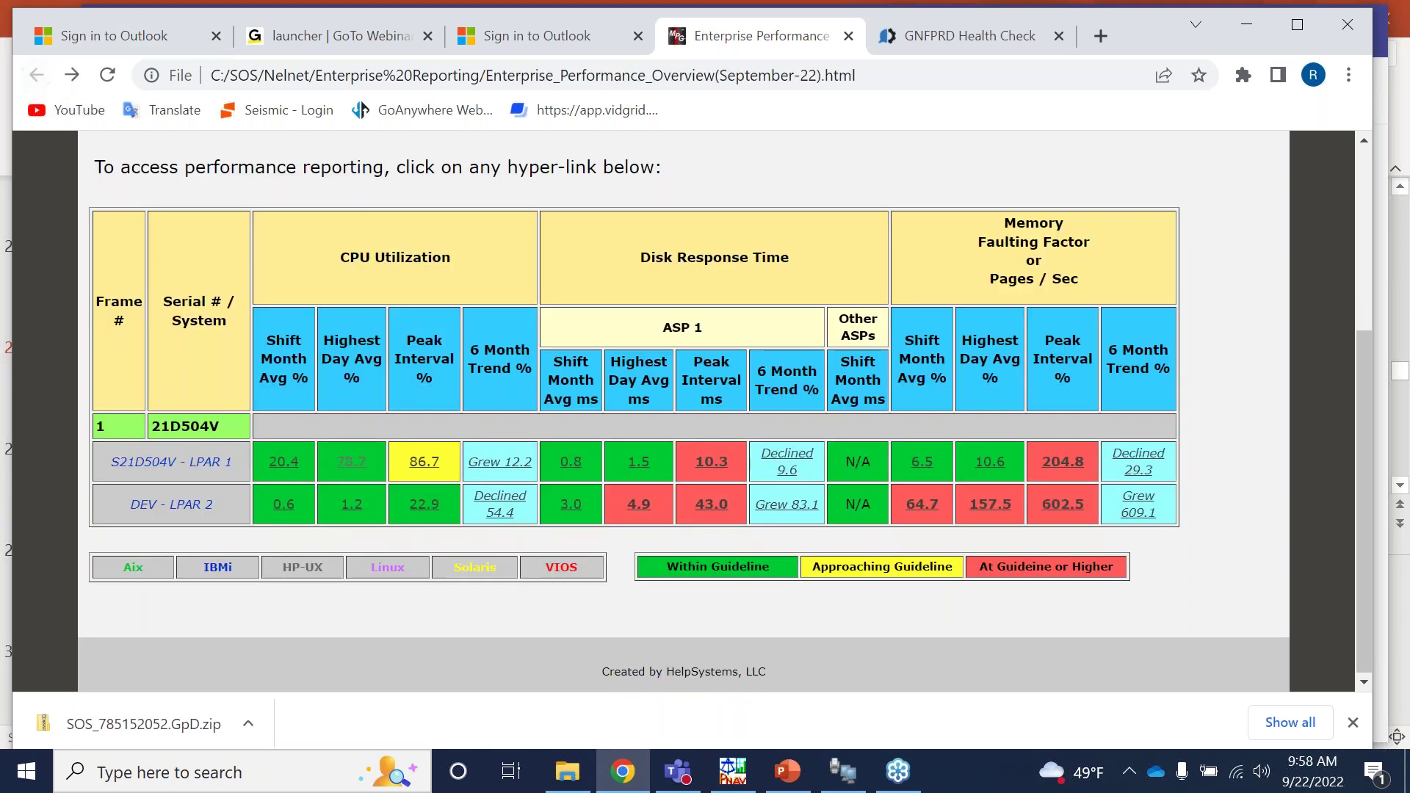
click(497, 465)
scroll(540, 501, down, 3)
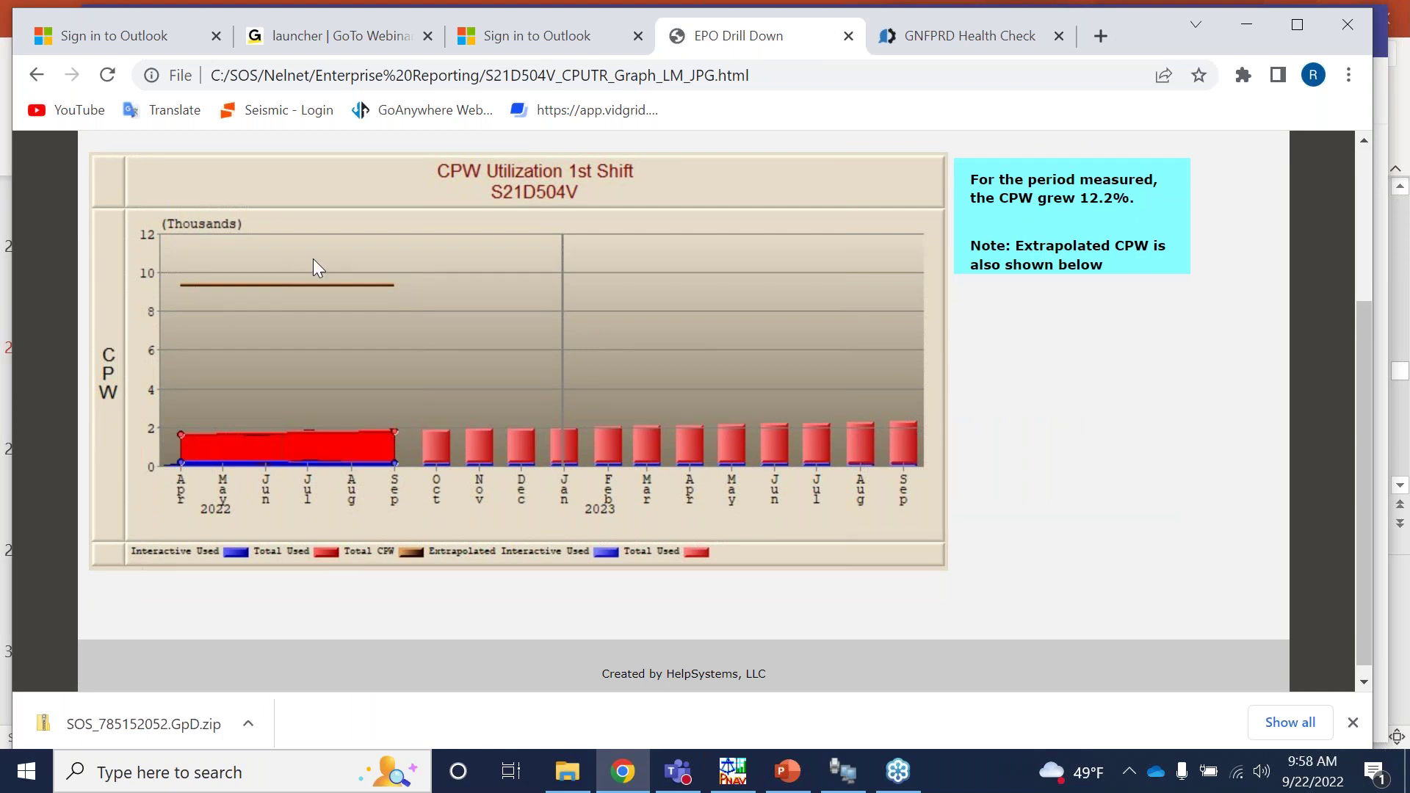
click(35, 75)
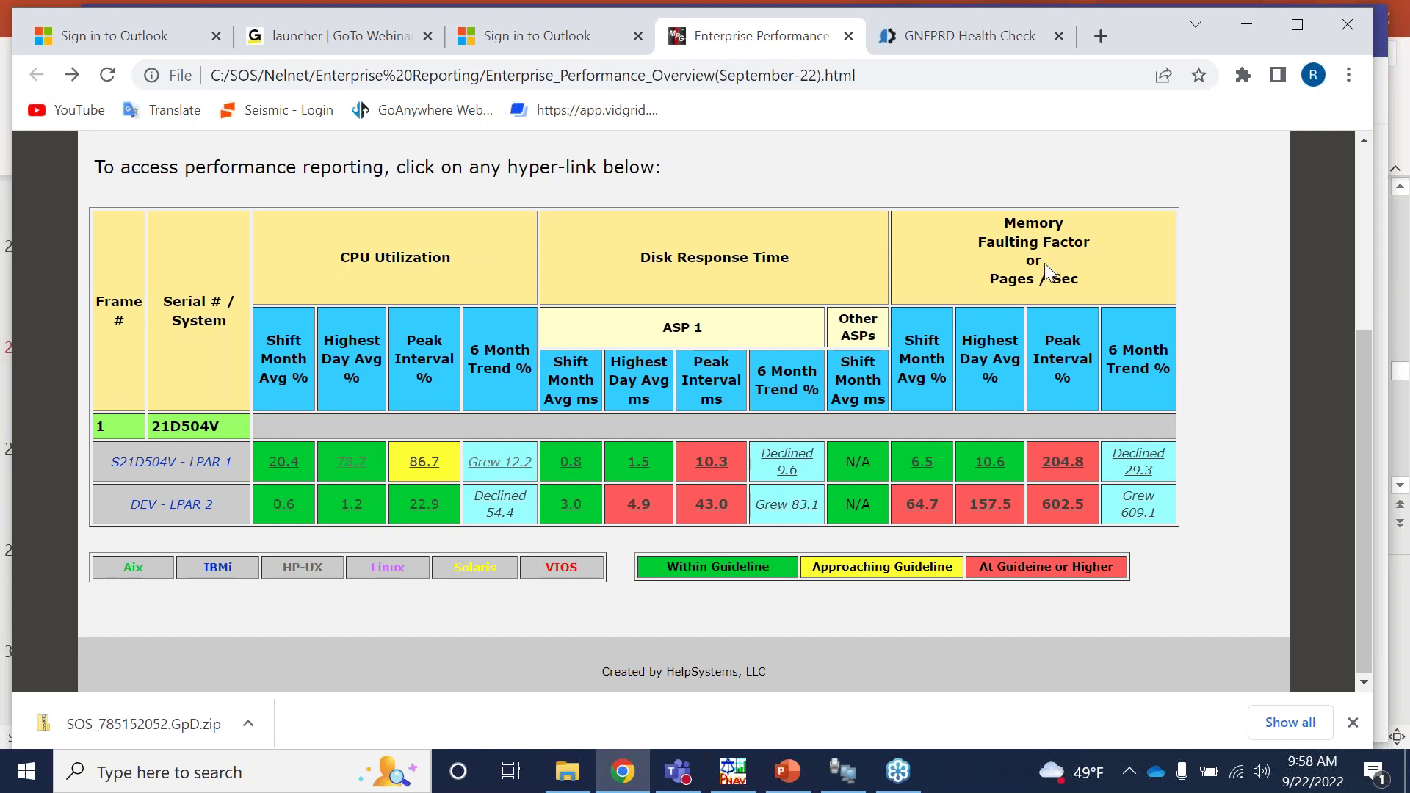
drag(1044, 264, 822, 508)
Switch to Performance Navigator and review the Power Analytics options for disk growth, before-versus-after comparison and job analysis.
click(733, 773)
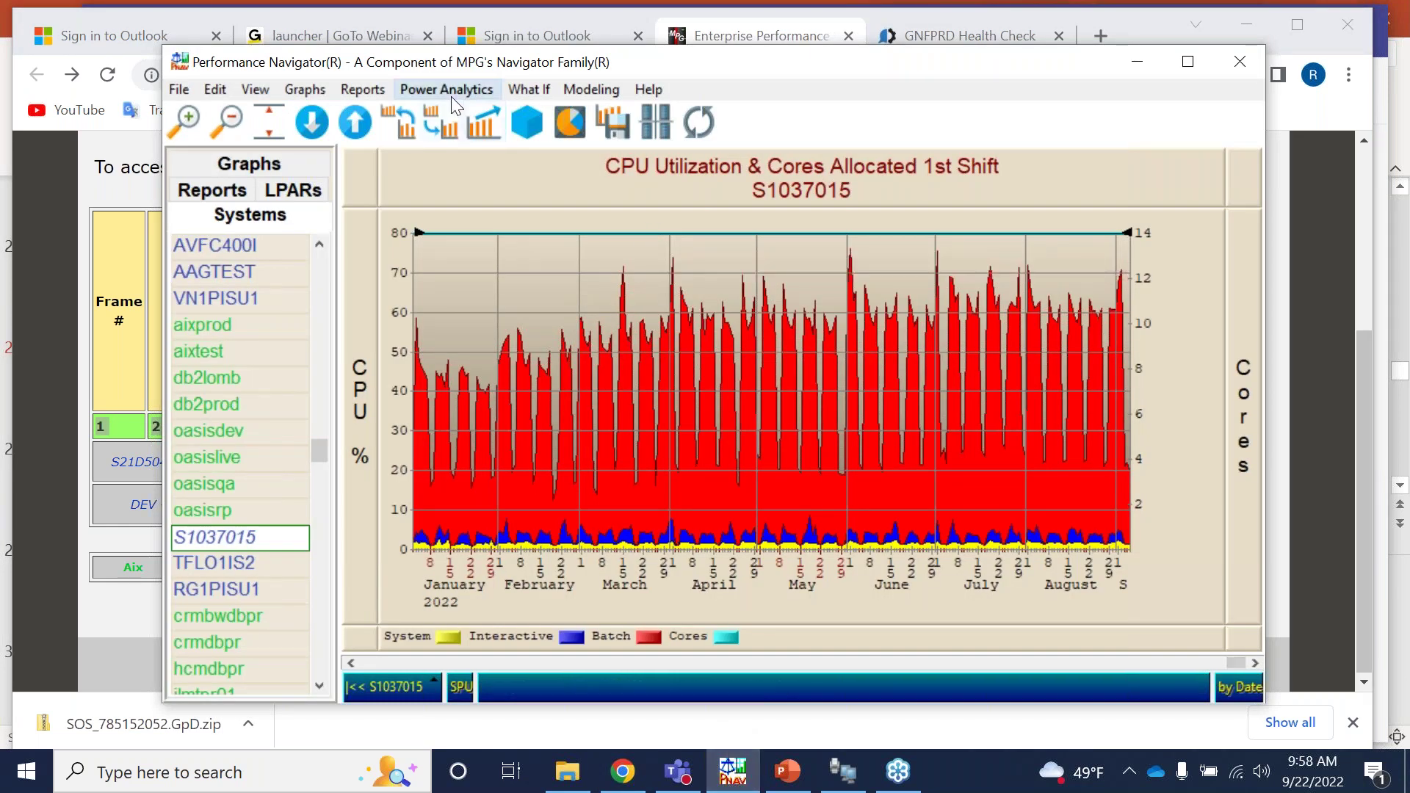
click(449, 91)
mouse_move(475, 116)
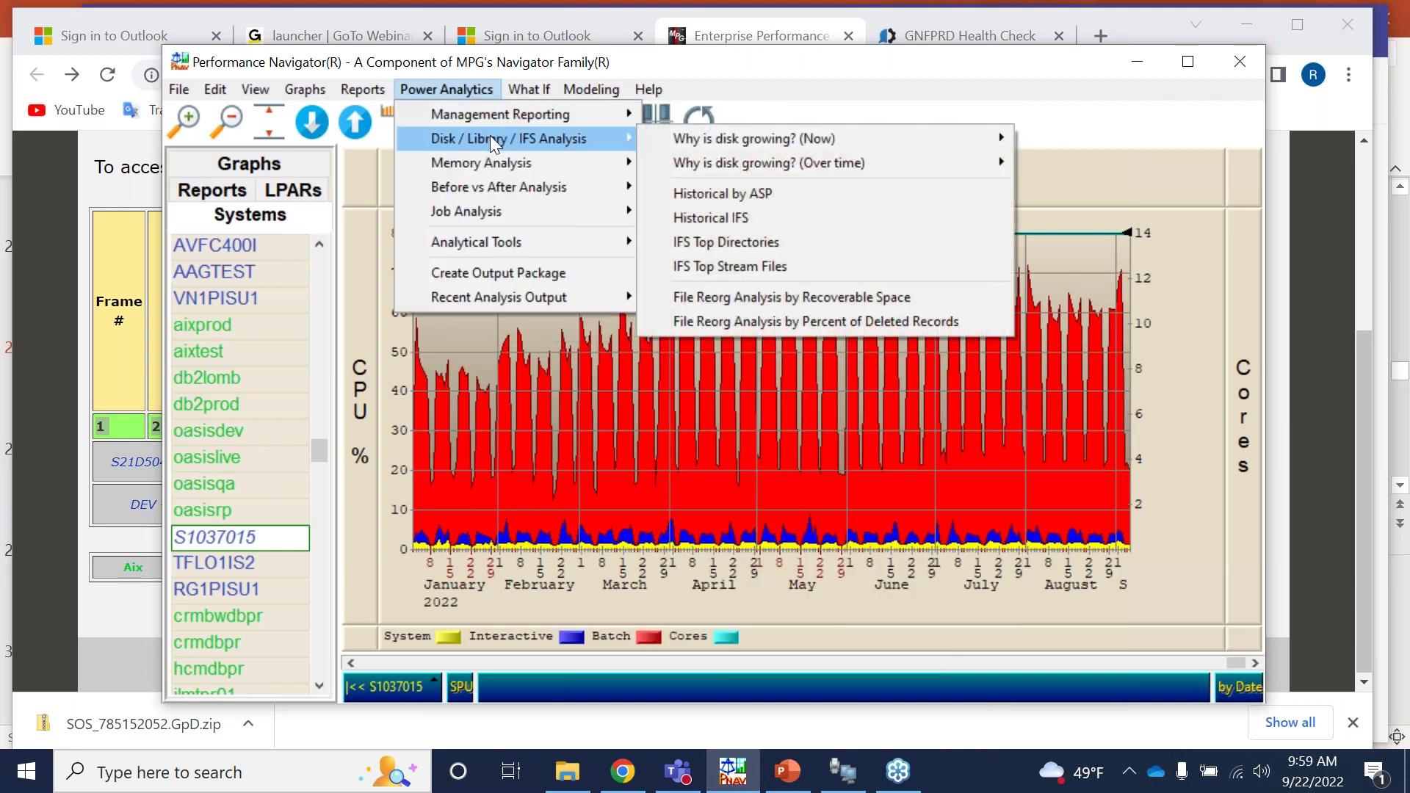
mouse_move(737, 164)
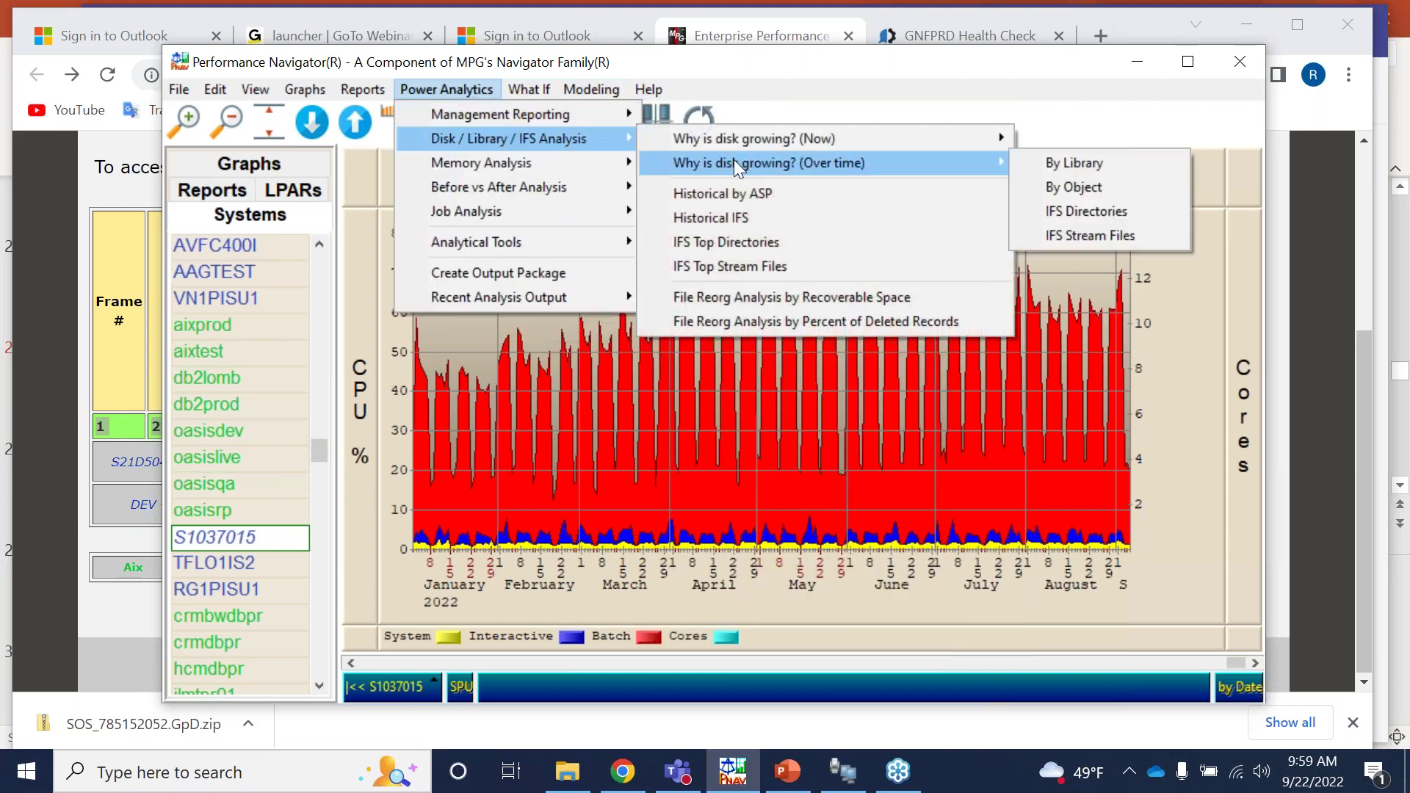
mouse_move(598, 162)
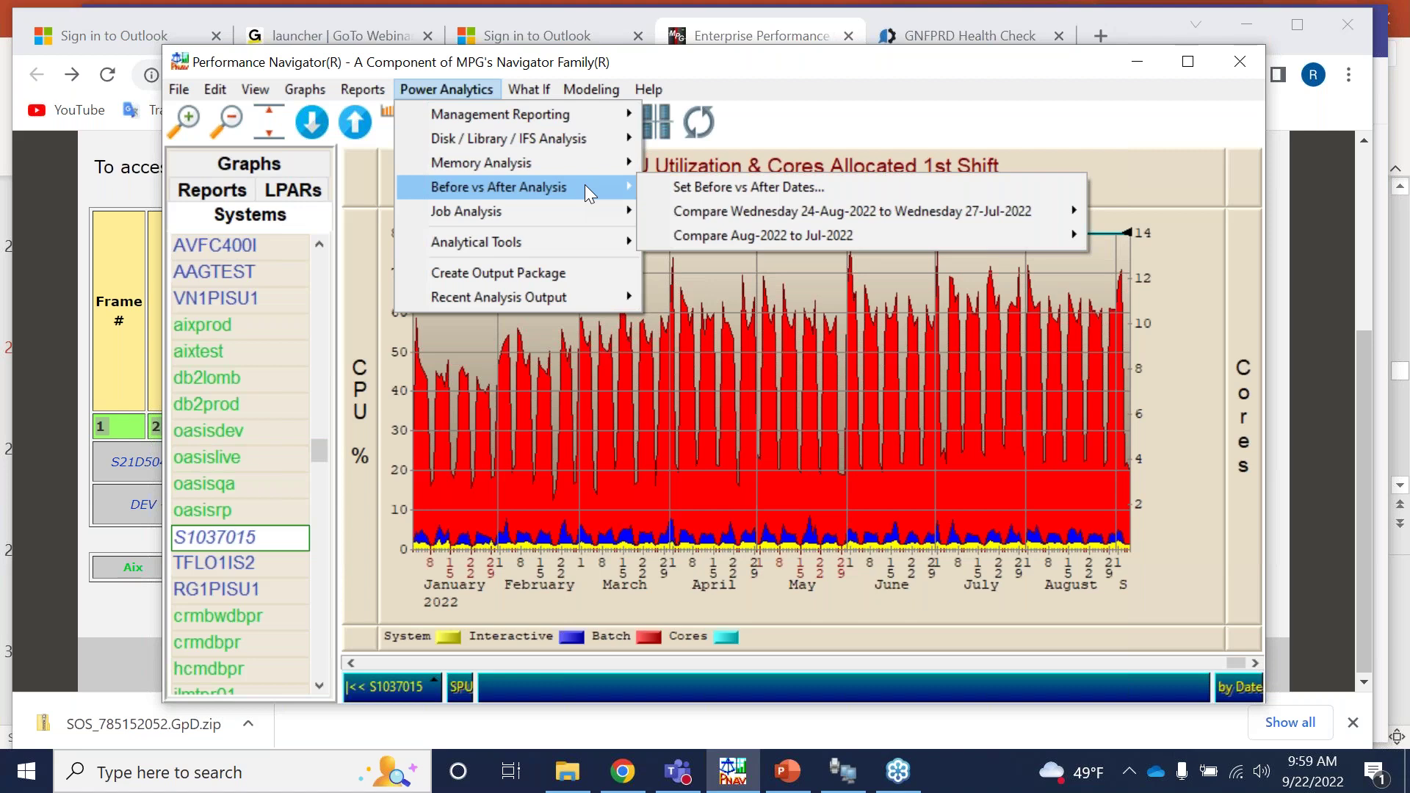
mouse_move(567, 212)
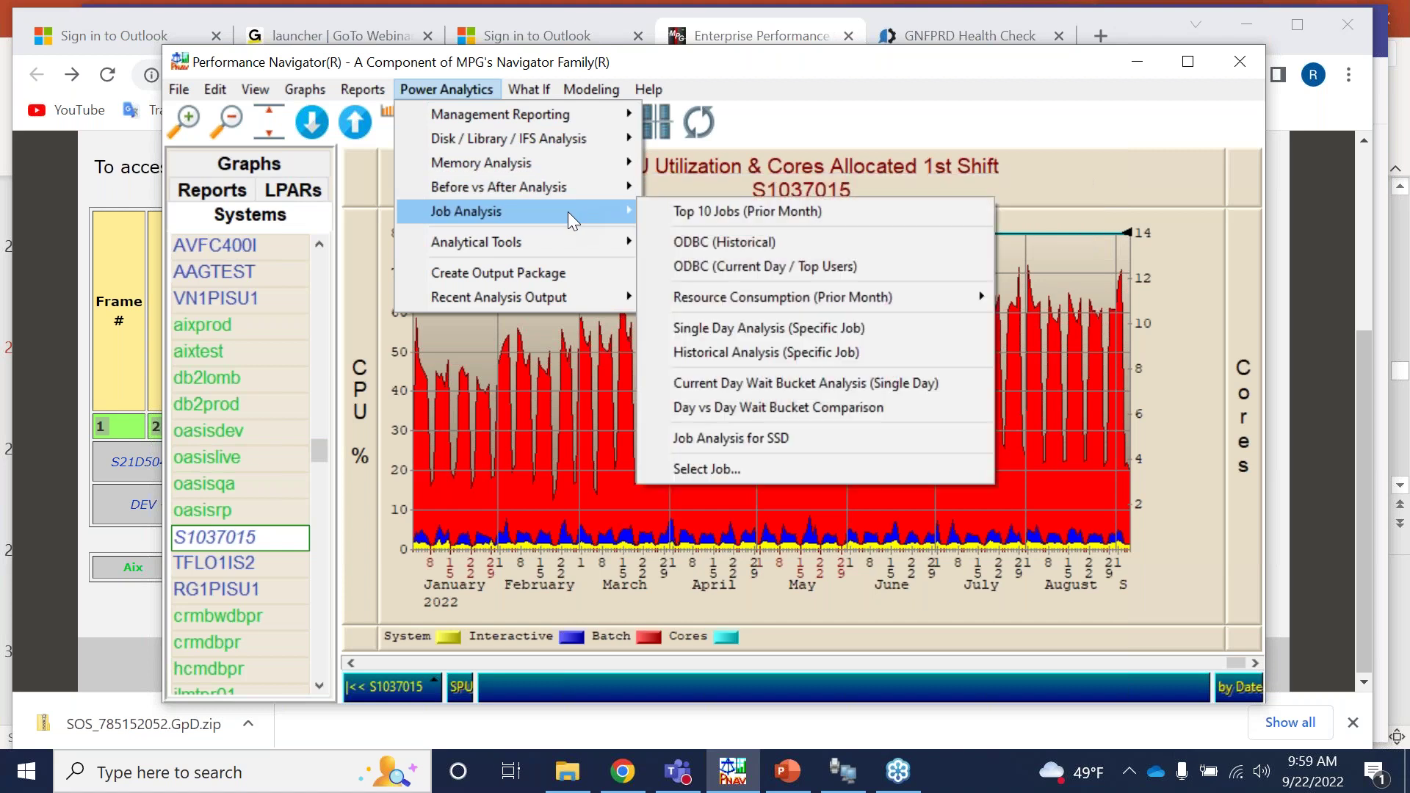